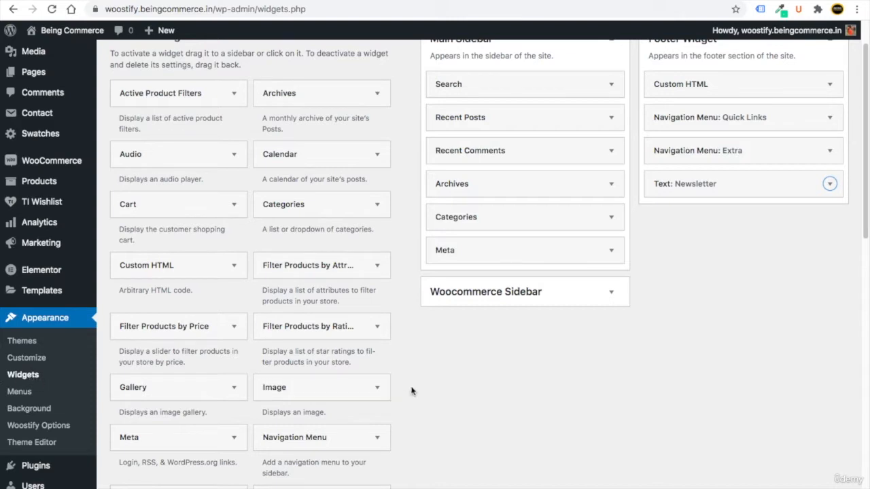
- Add a Product Search widget without a title to the Woocommerce Sidebar
scroll(410, 388, up, 2)
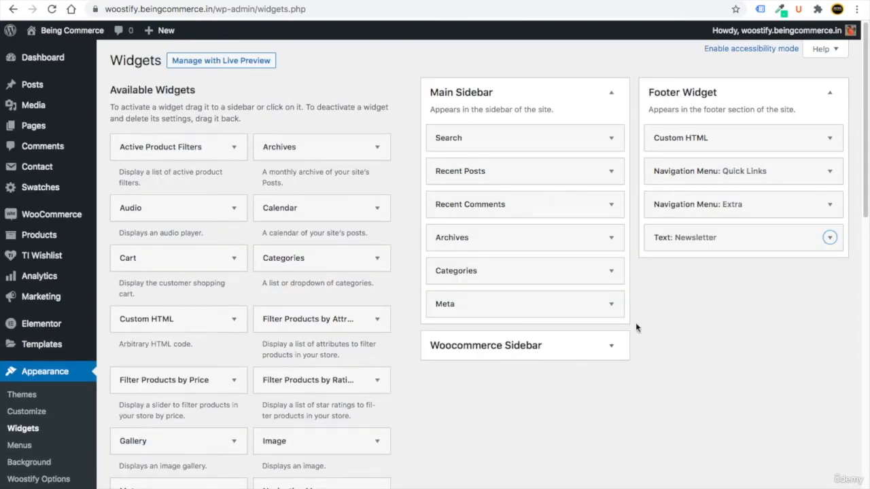
click(614, 348)
click(612, 345)
scroll(397, 364, down, 5)
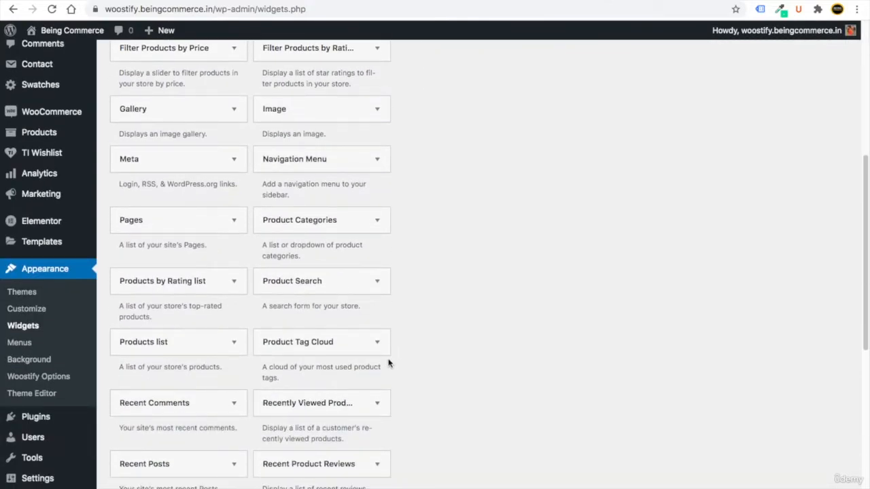
click(354, 286)
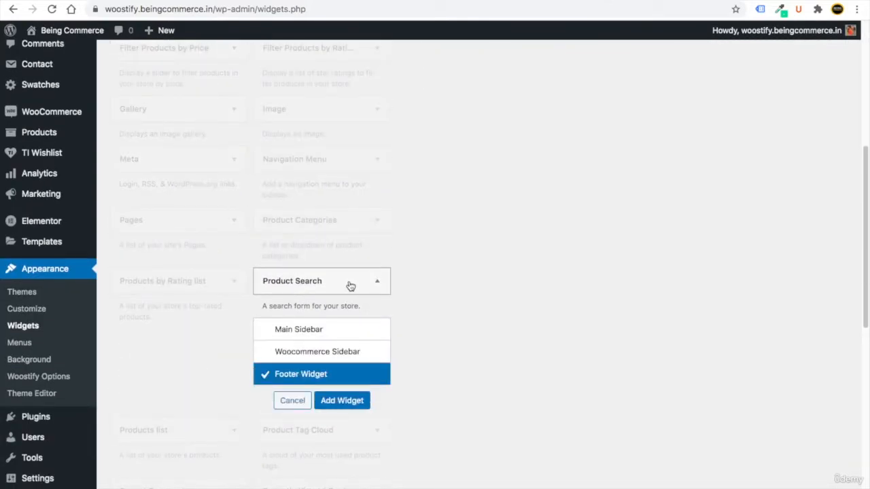
click(262, 352)
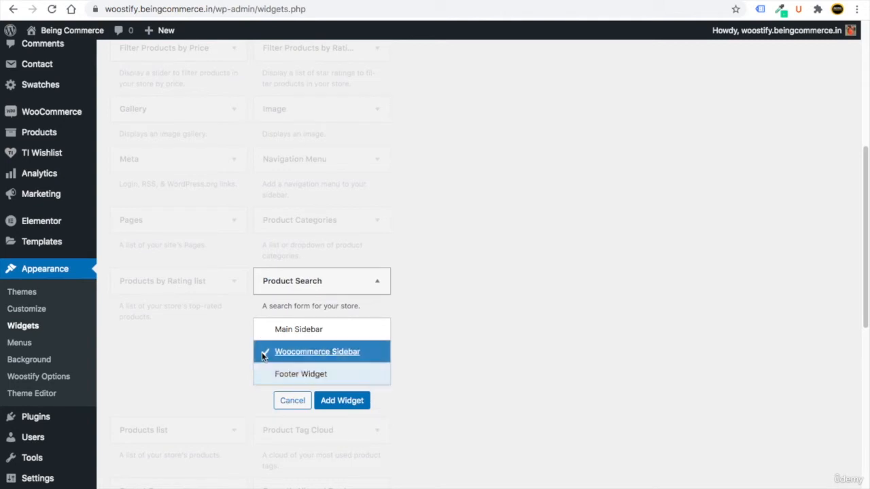
click(353, 406)
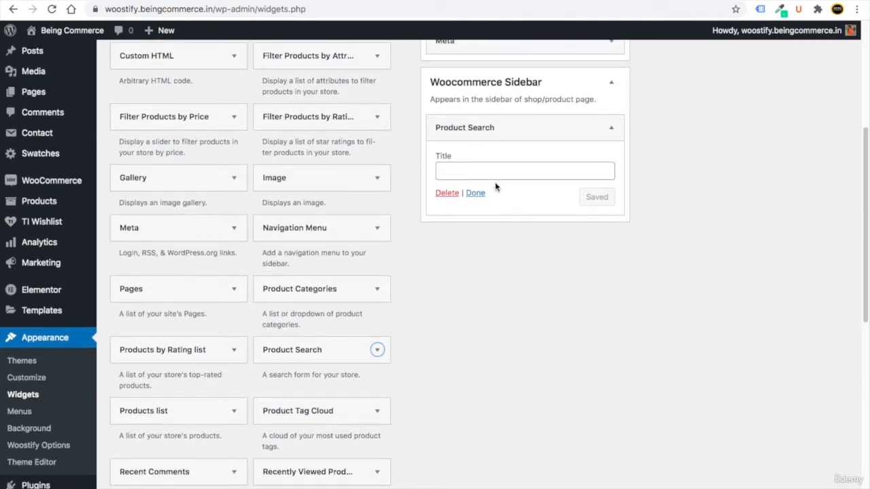
click(475, 193)
- Reload the shop page to check its sidebar and return to the widgets page
click(214, 3)
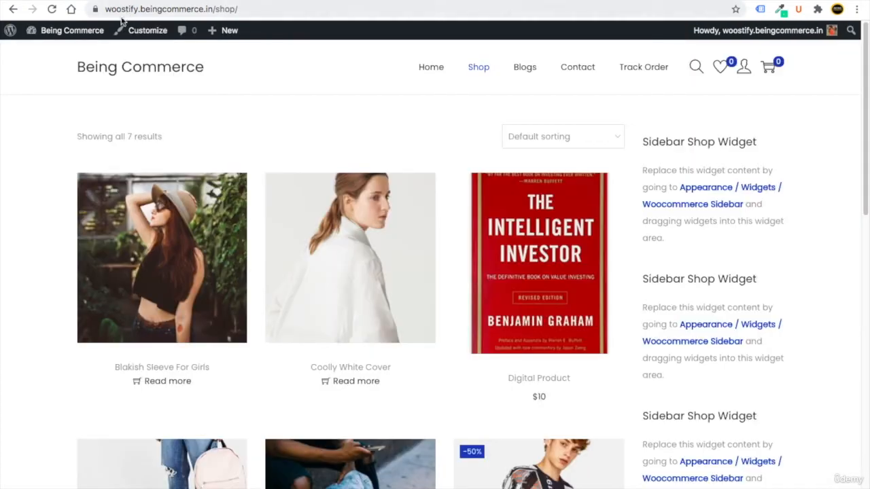
click(52, 10)
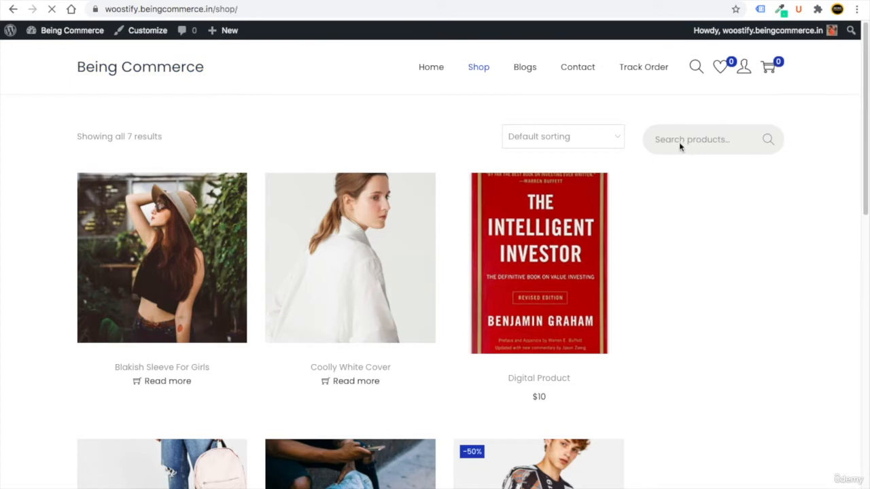
click(105, 1)
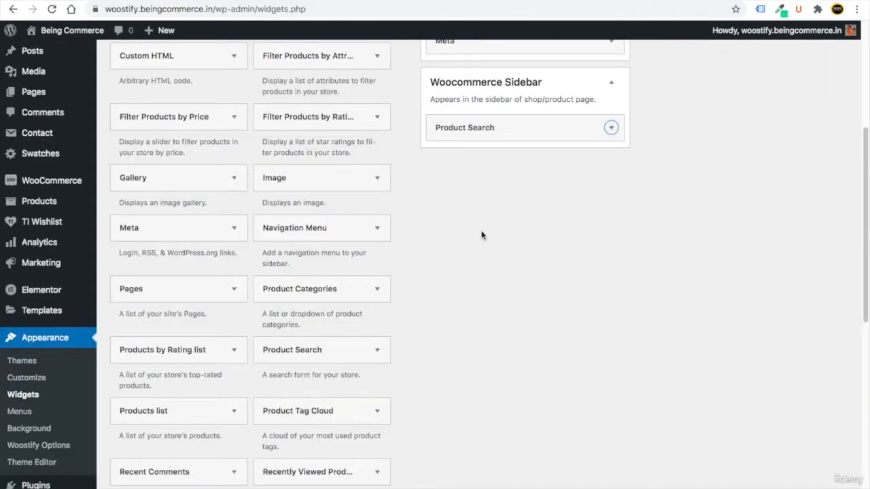
- Add a Filter Products by Price widget to the Woocommerce Sidebar
click(218, 123)
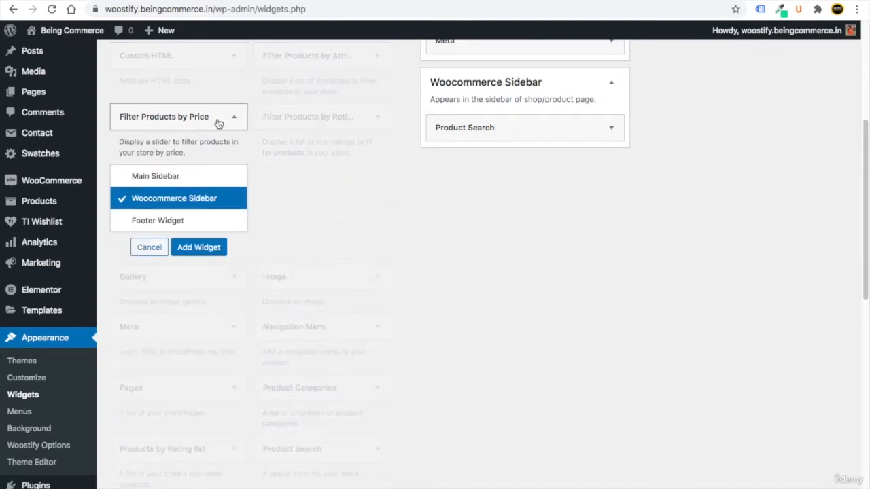
click(197, 248)
click(473, 250)
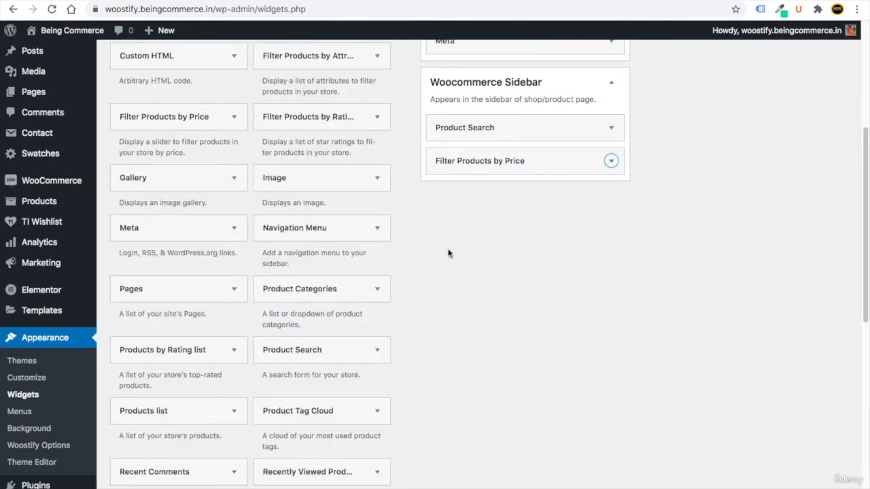
- Add a Product Categories widget to the Woocommerce Sidebar and save it with Show hierarchy turned off
click(340, 291)
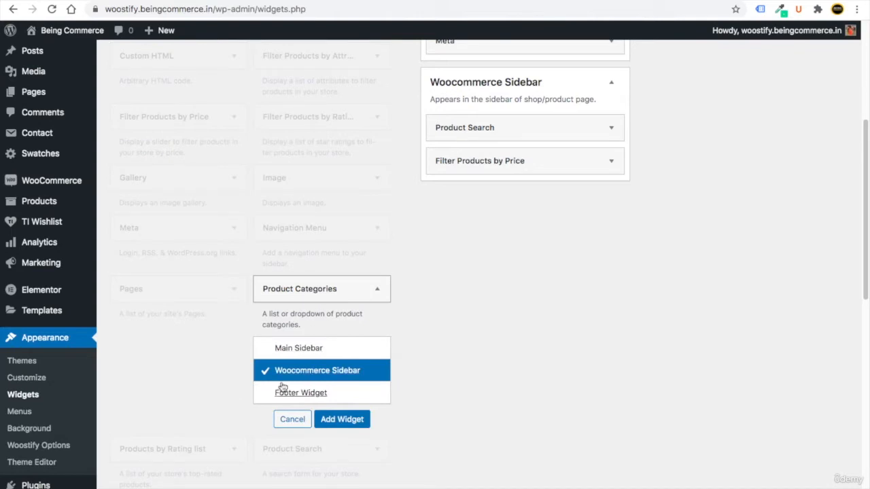
click(346, 421)
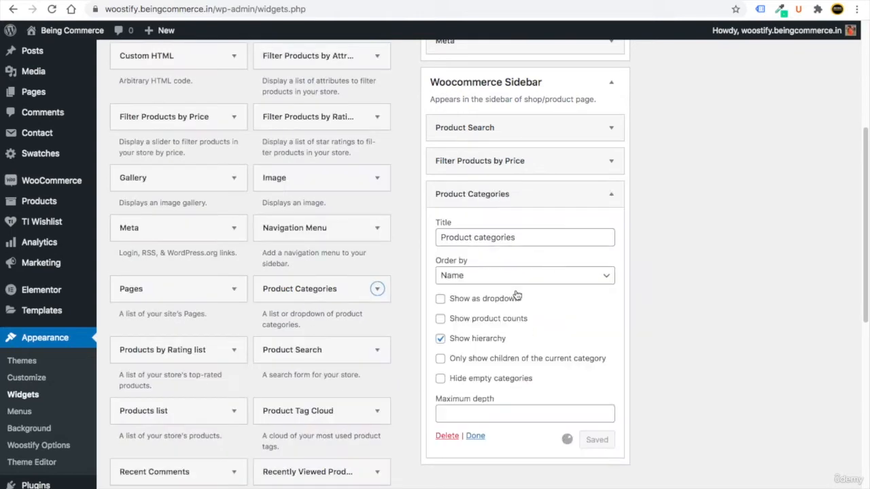
click(476, 436)
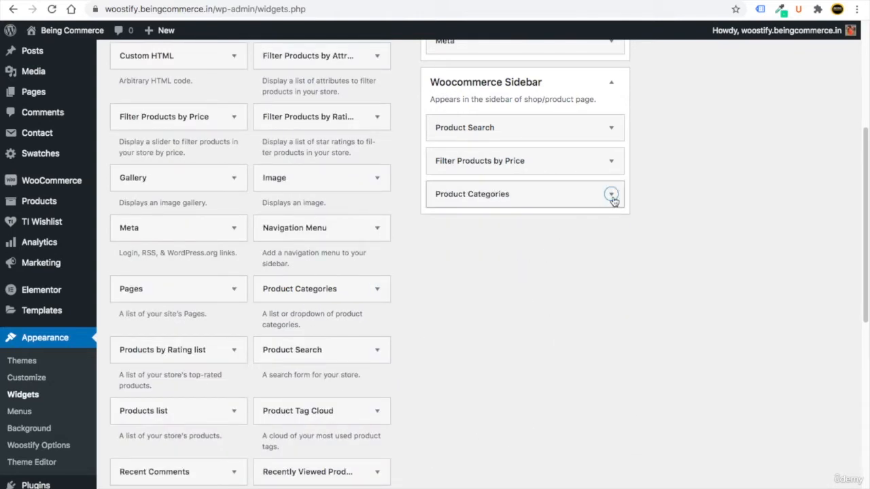
click(611, 194)
click(441, 339)
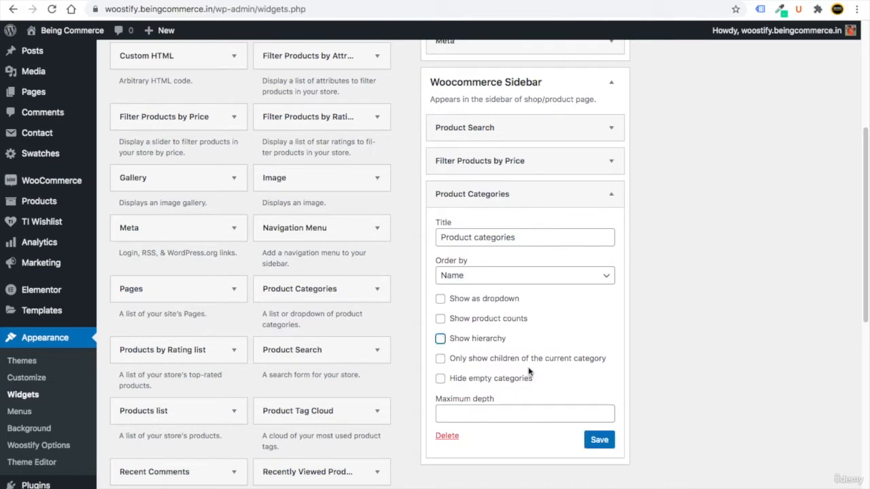
click(612, 443)
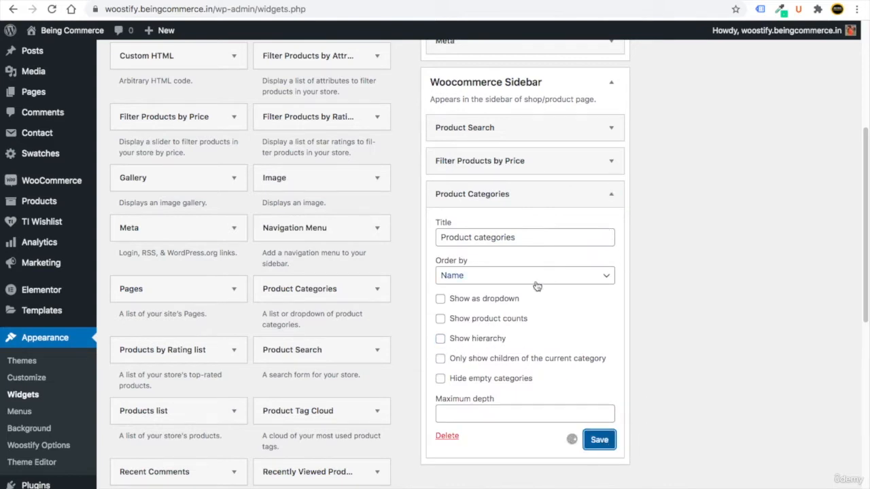
click(476, 438)
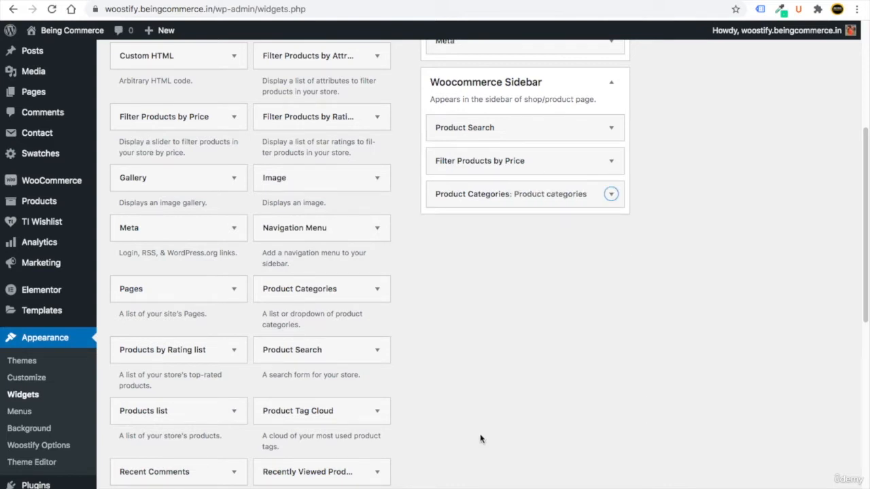
- Add a Filter Products by Attribute widget to the Woocommerce Sidebar for the colour attribute, titled "Filter by Colour", and save it
scroll(403, 248, up, 2)
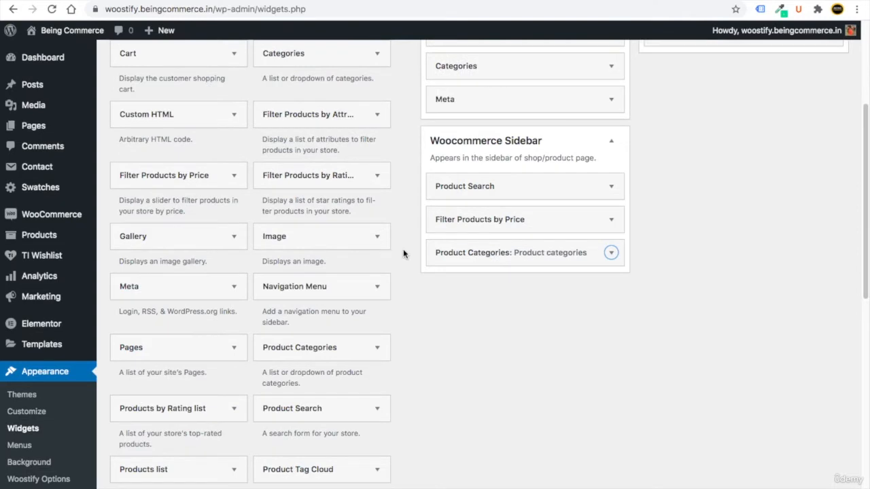
click(363, 117)
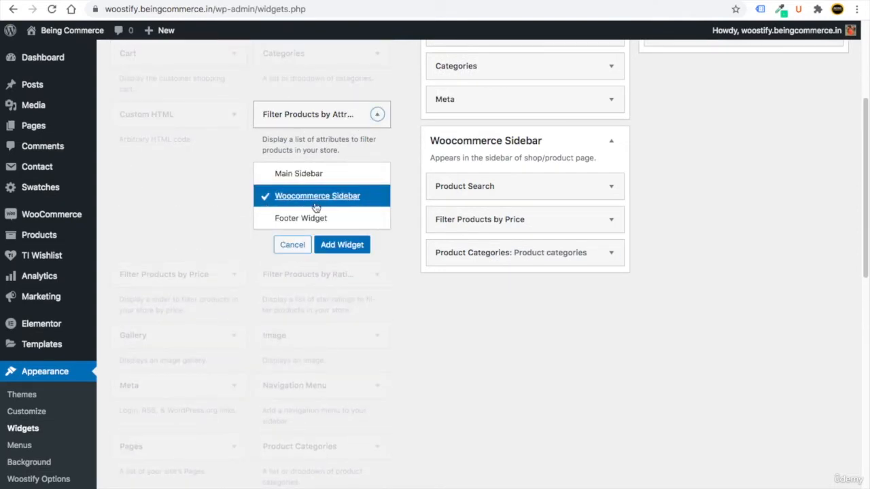
click(337, 245)
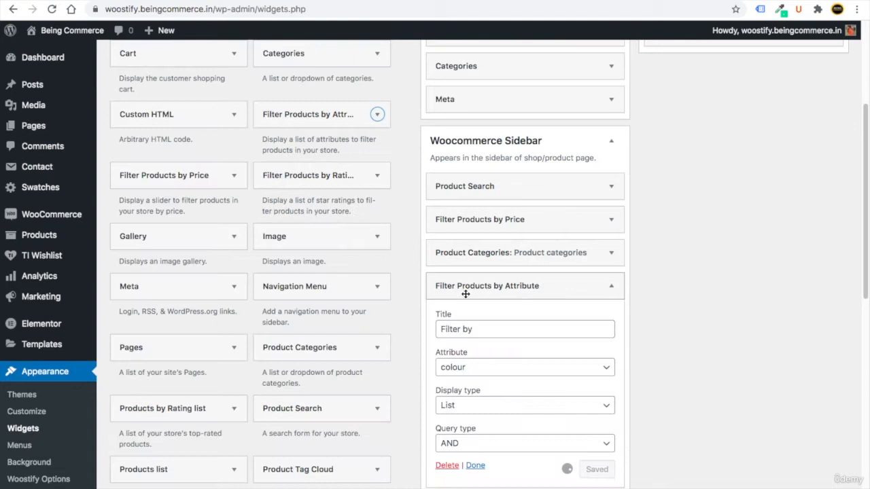
click(467, 368)
click(462, 368)
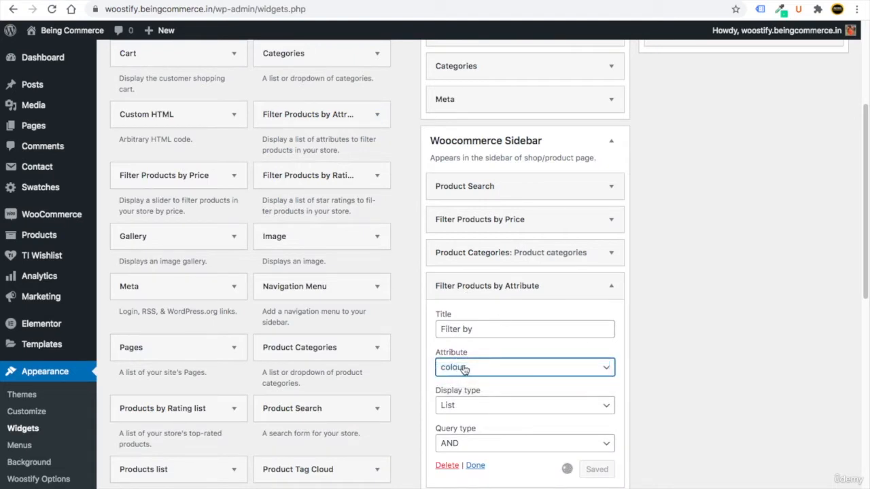
click(463, 329)
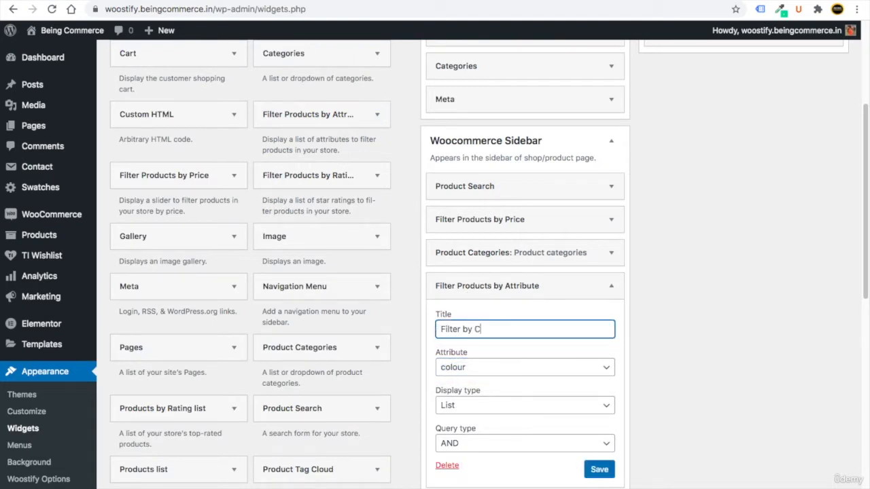
text(Colour)
click(599, 469)
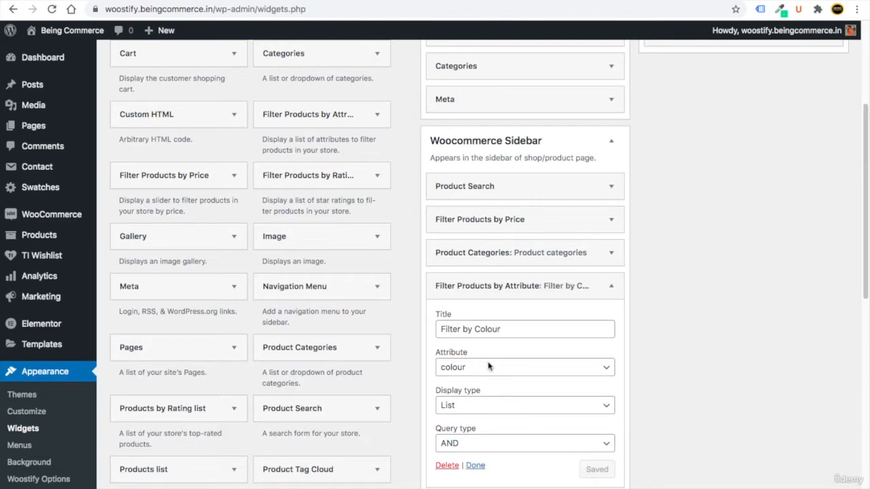
click(477, 467)
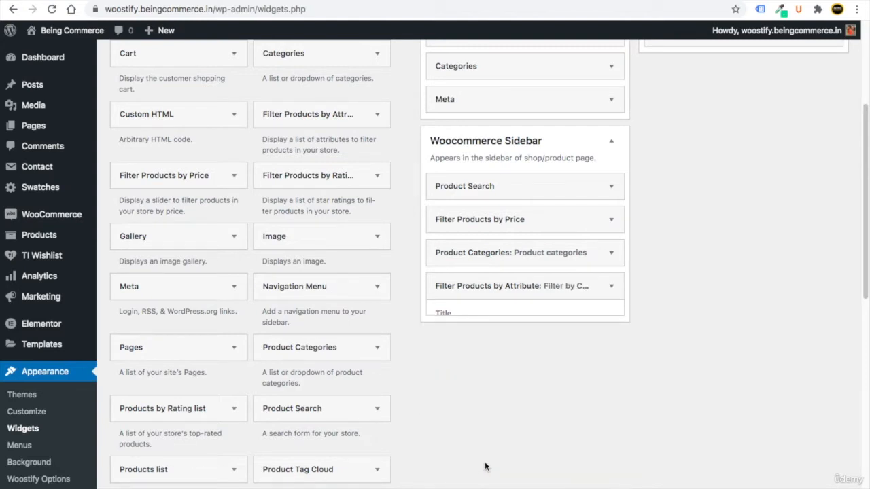
- Add another Filter Products by Attribute widget to the Woocommerce Sidebar for the size attribute, titled "Filter by Size", and save it
click(289, 115)
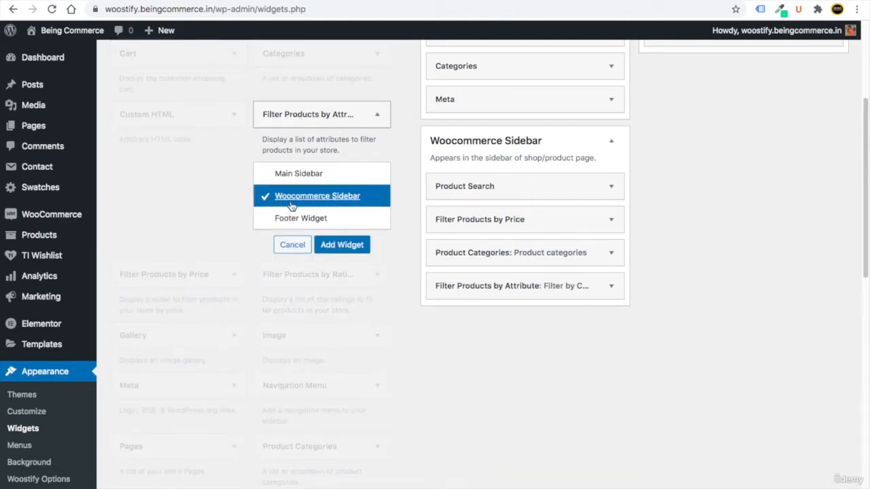
click(357, 250)
click(496, 397)
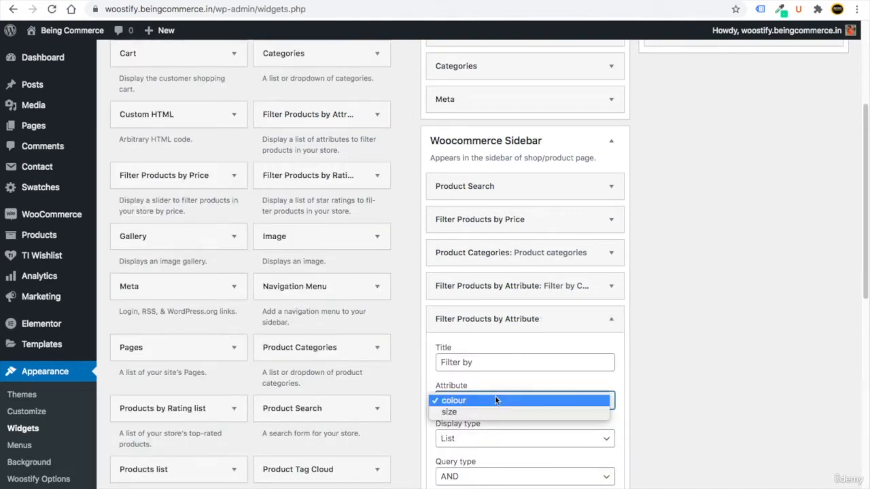
click(461, 413)
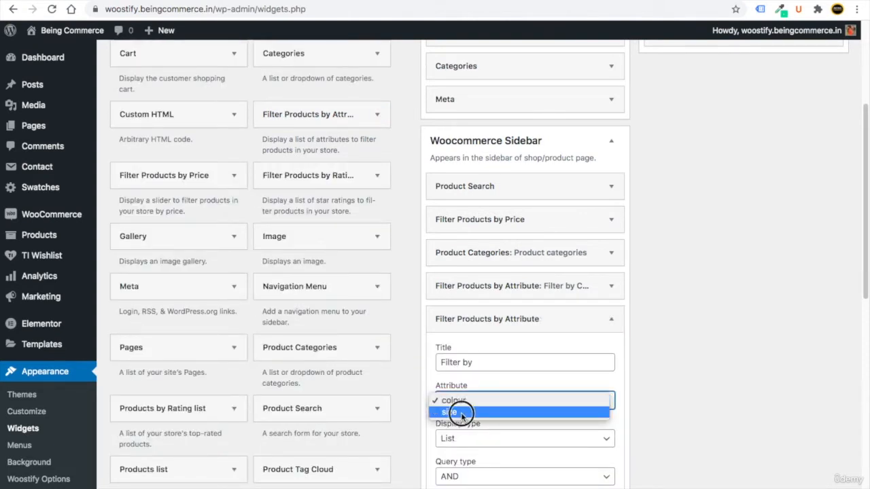
click(487, 364)
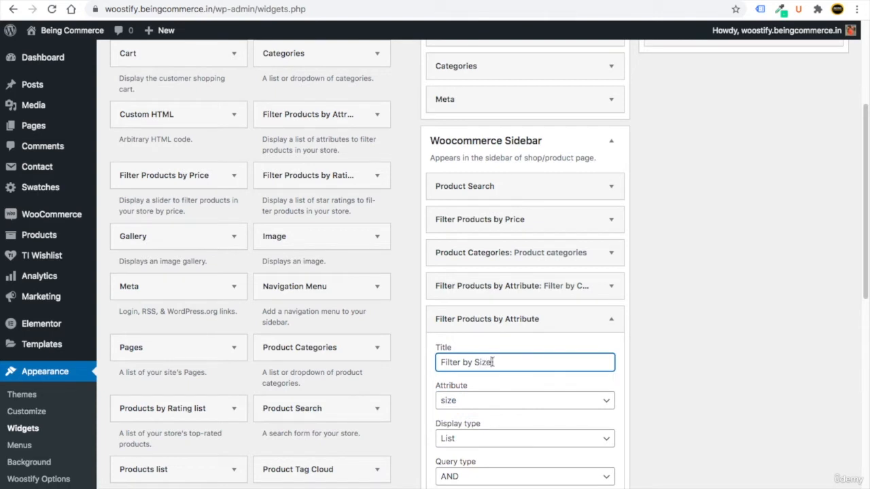
scroll(545, 433, down, 2)
click(598, 421)
click(476, 420)
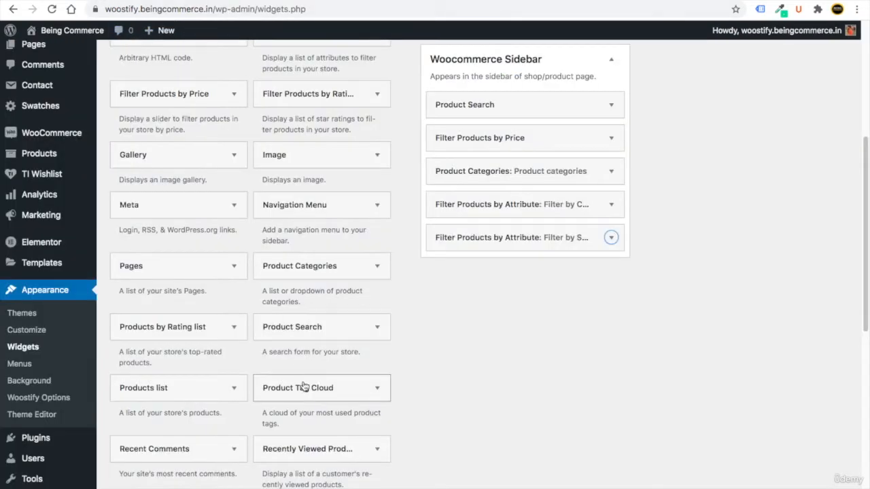
- Add a Product Tag Cloud widget to the Woocommerce Sidebar
click(304, 387)
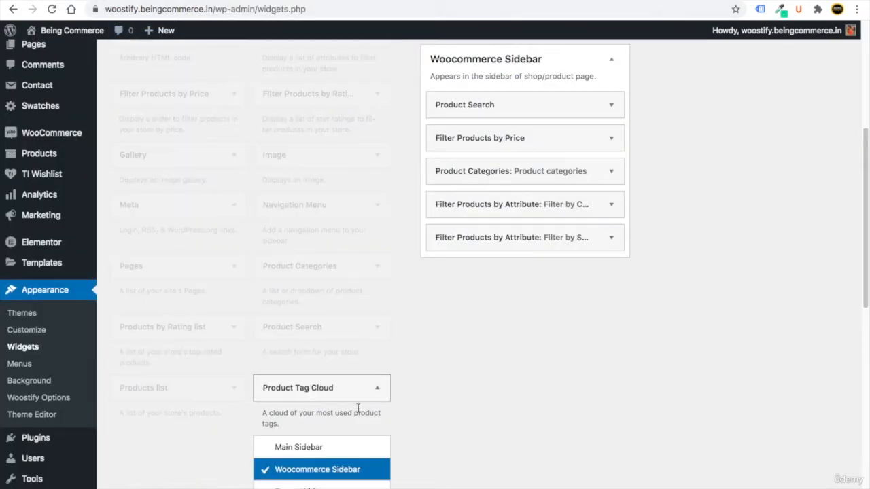
scroll(355, 412, down, 4)
click(341, 252)
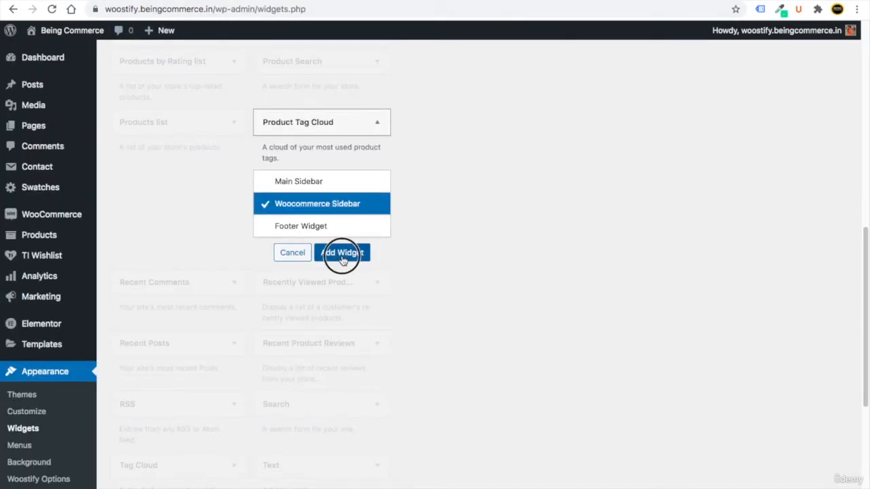
click(479, 392)
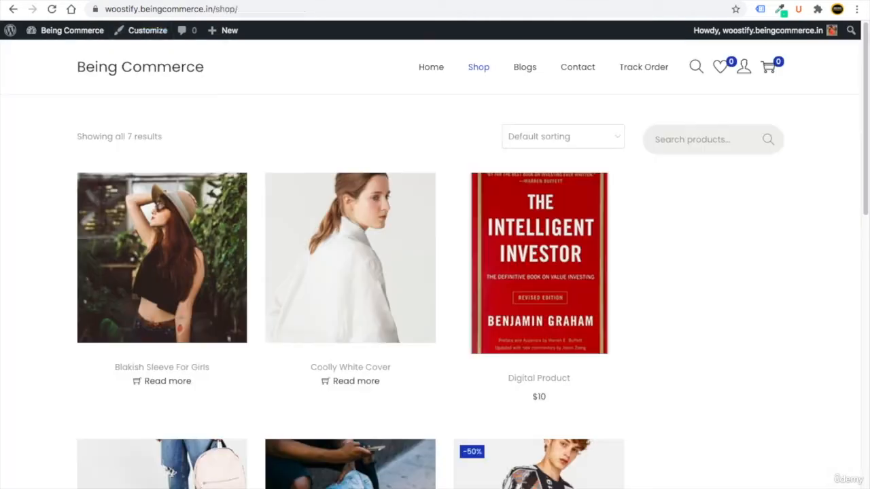
- Reload the shop page and examine the search, filter, category and tag widgets in its sidebar
click(52, 9)
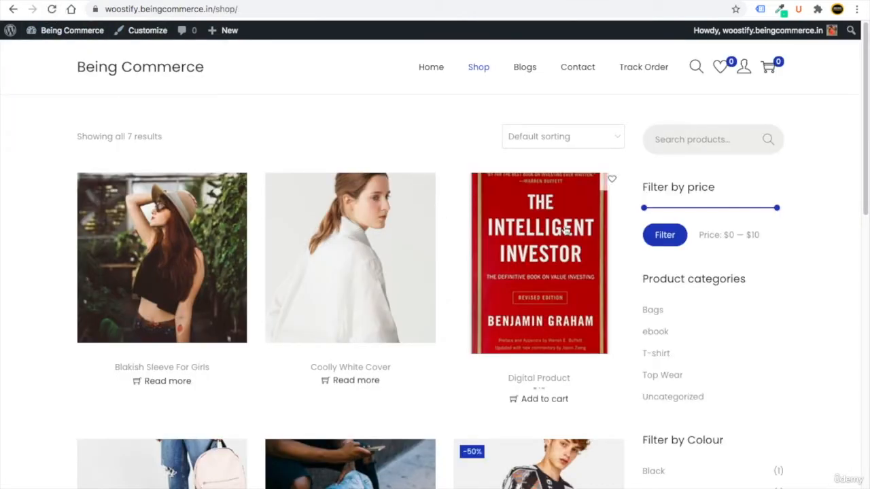
scroll(707, 149, down, 3)
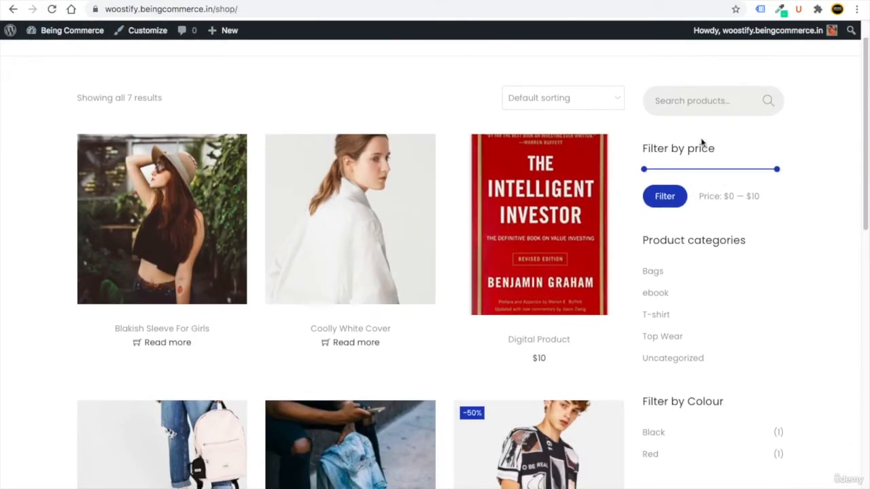
scroll(691, 281, down, 2)
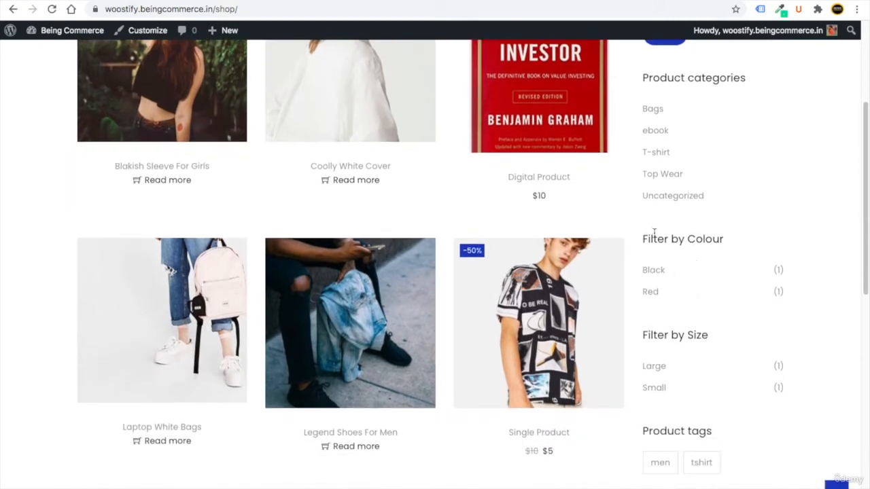
scroll(673, 345, down, 1)
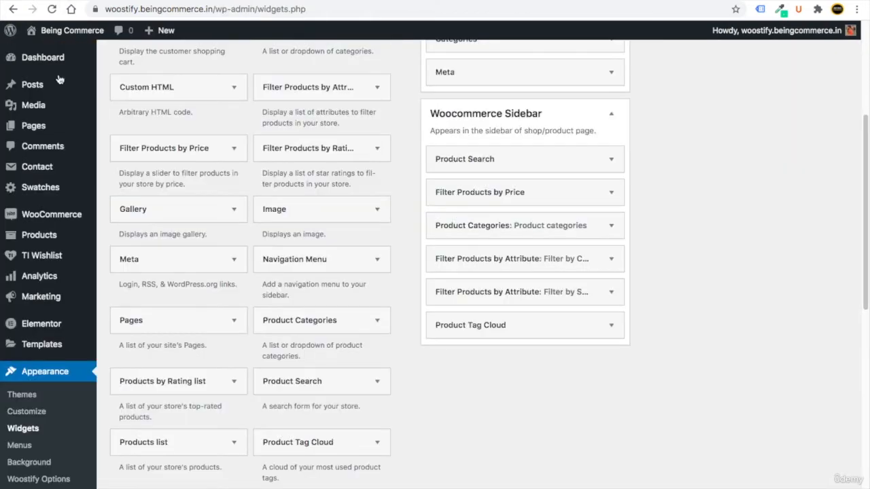
- Review the widgets in the shop page's sidebar, and open the Blogs page to examine its sidebar sections
mouse_move(39, 233)
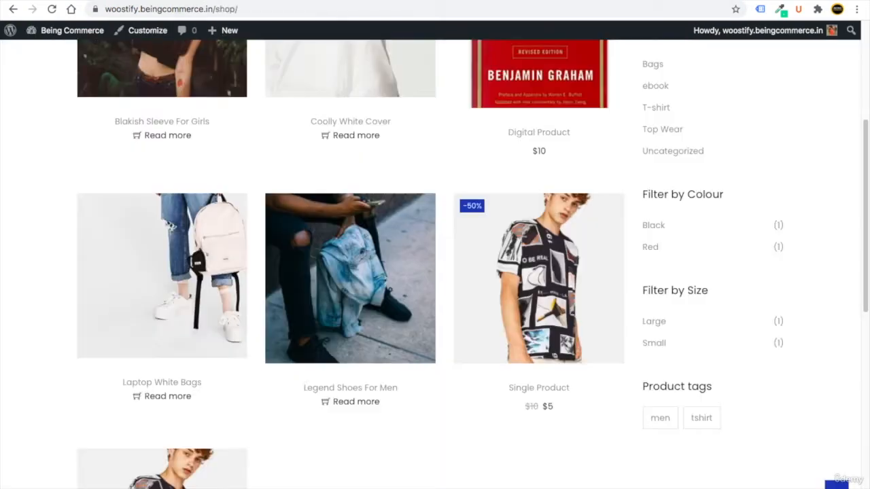
scroll(685, 234, up, 2)
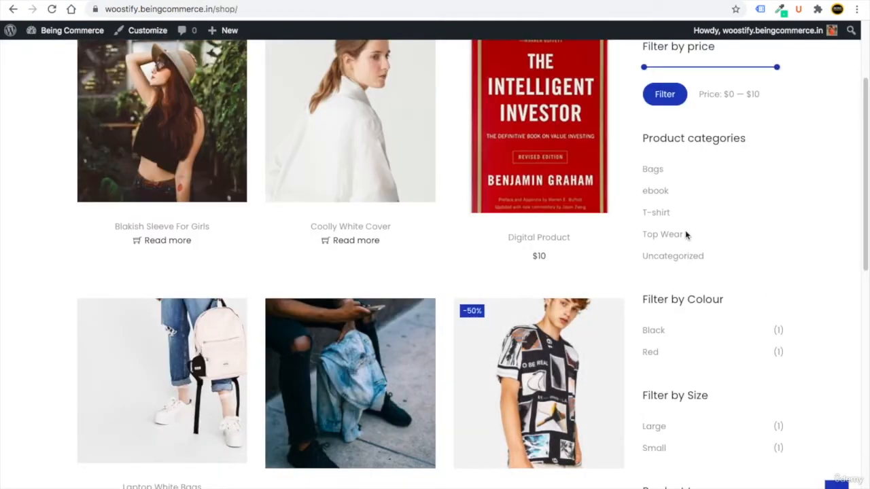
scroll(685, 234, up, 2)
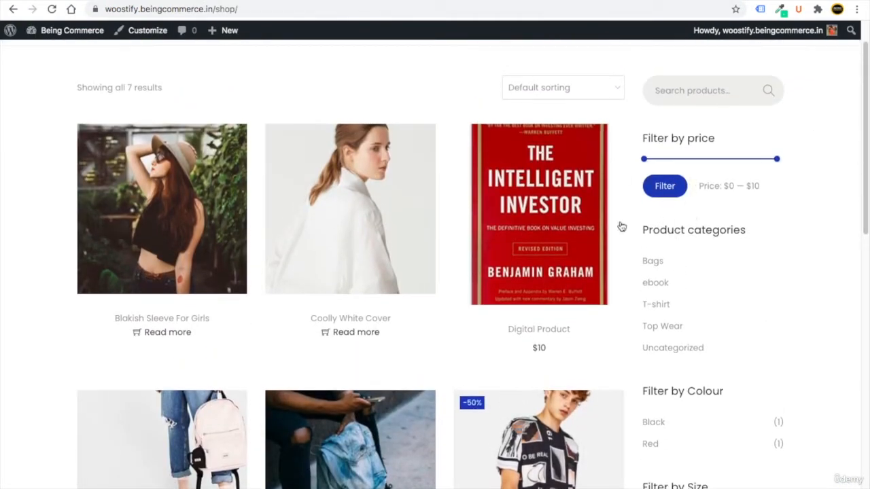
drag(865, 164, 865, 99)
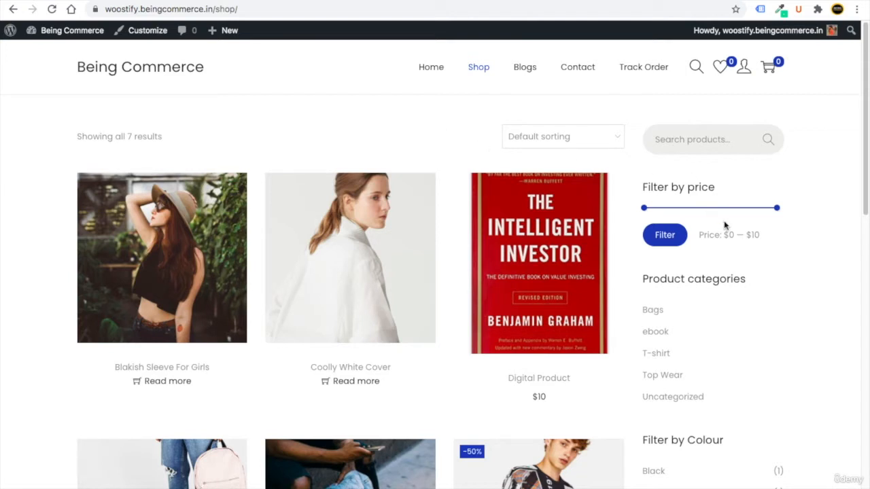
click(431, 66)
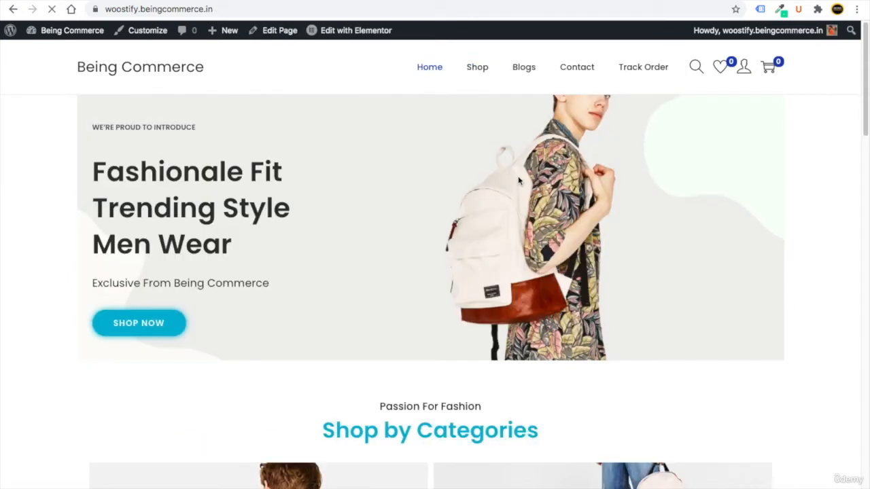
click(523, 71)
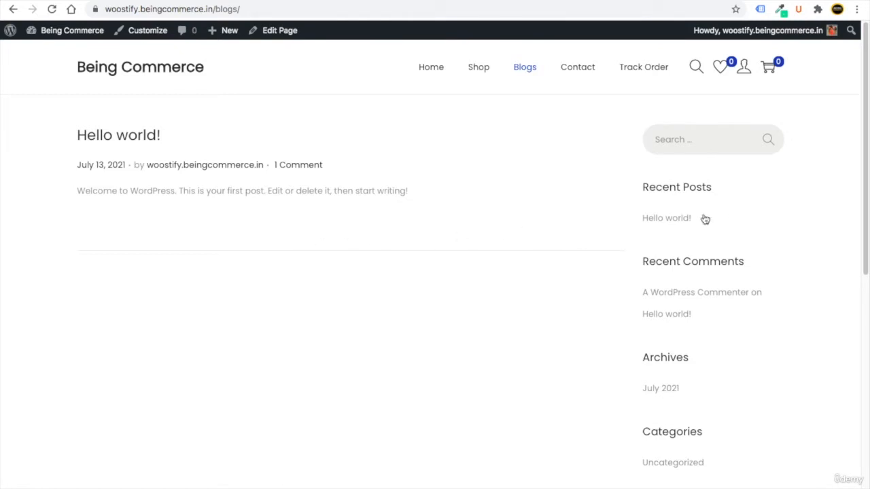
drag(717, 188, 743, 233)
drag(641, 261, 680, 269)
drag(690, 359, 655, 359)
drag(703, 429, 686, 430)
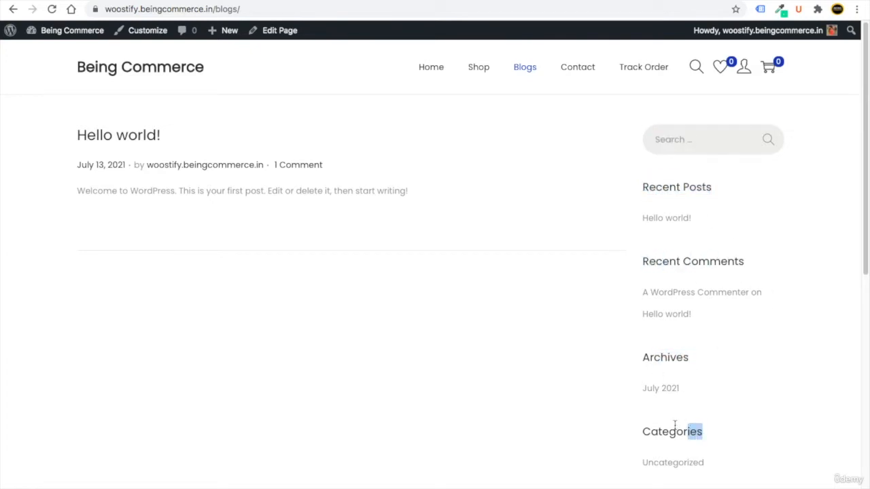
click(731, 359)
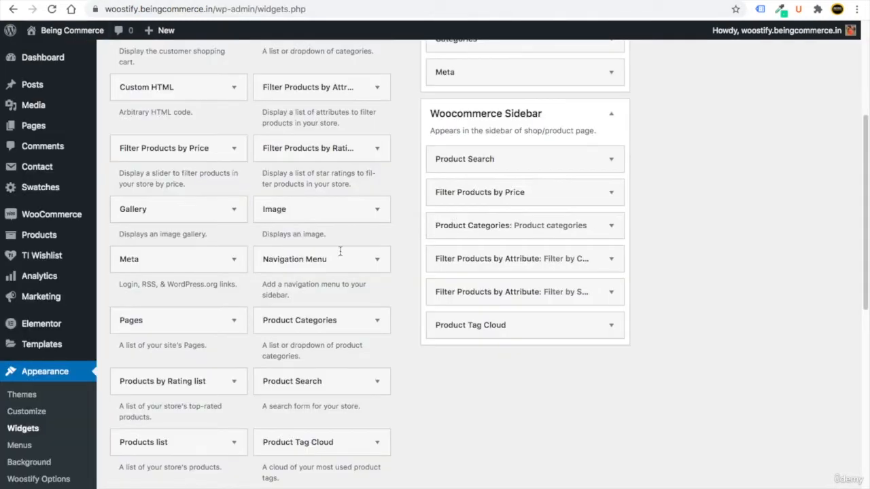
- Delete the Meta and Archives widgets from the Main Sidebar on the Widgets page
scroll(700, 232, up, 4)
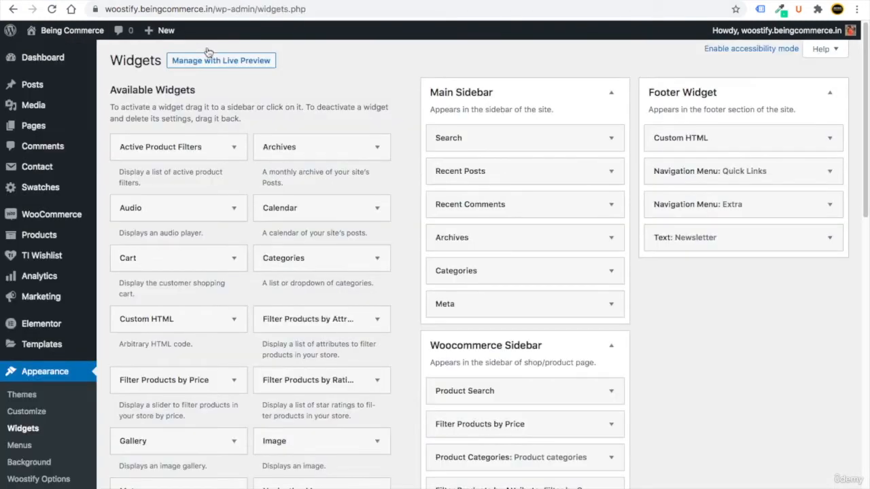
click(195, 0)
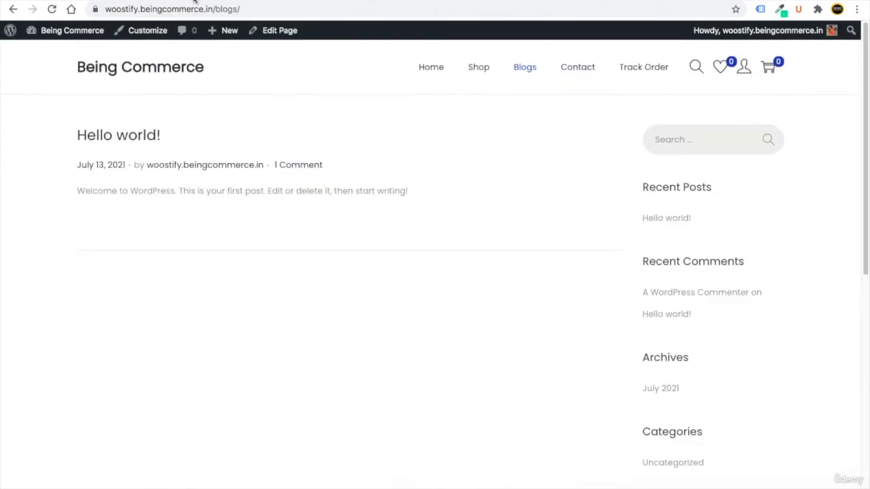
click(285, 1)
key(ctrl+Tab)
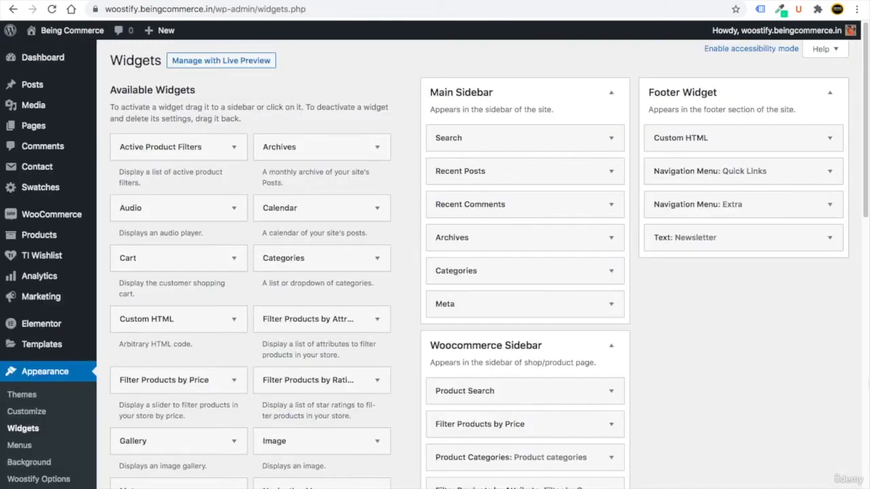
click(611, 304)
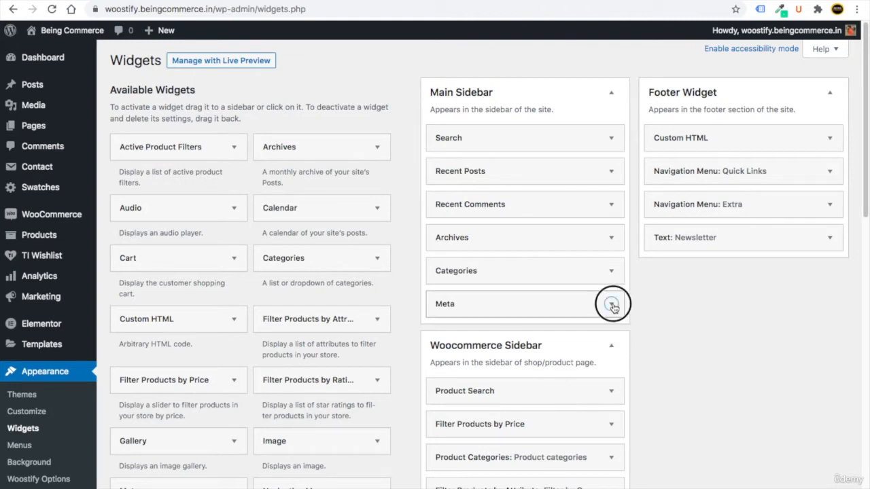
click(449, 369)
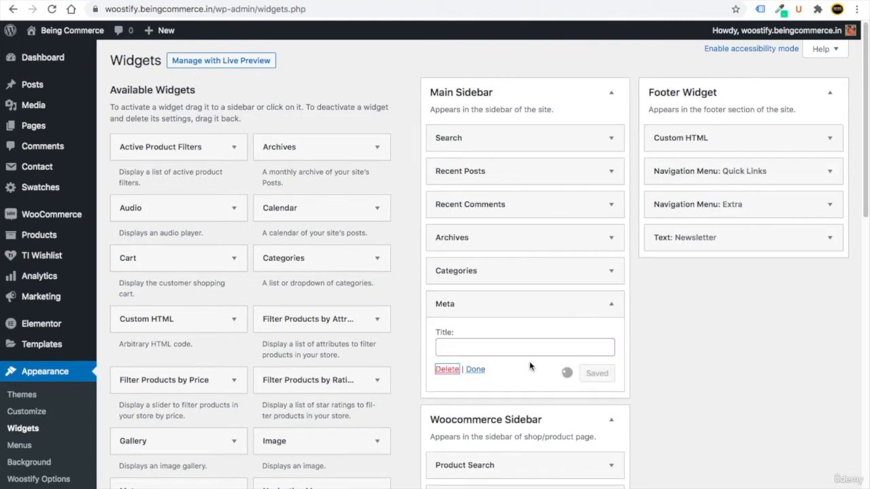
click(506, 240)
click(450, 335)
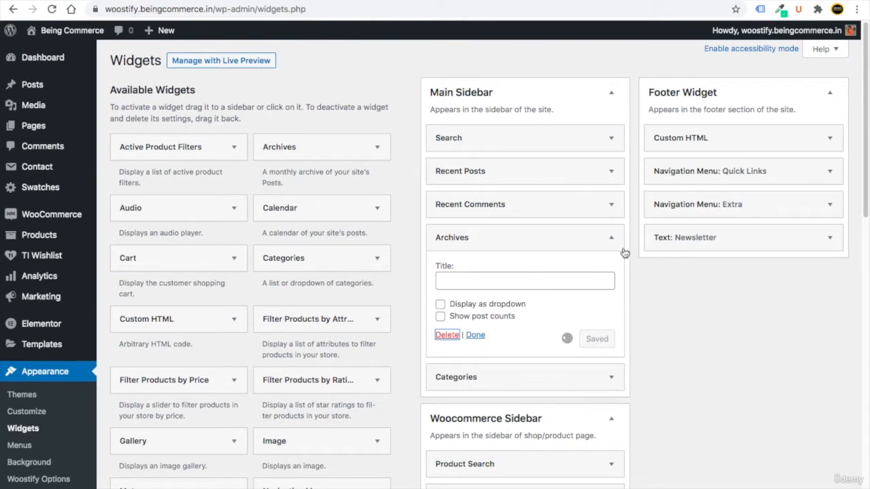
- Delete the Recent Comments and Recent Posts widgets from the Main Sidebar
click(611, 204)
click(451, 297)
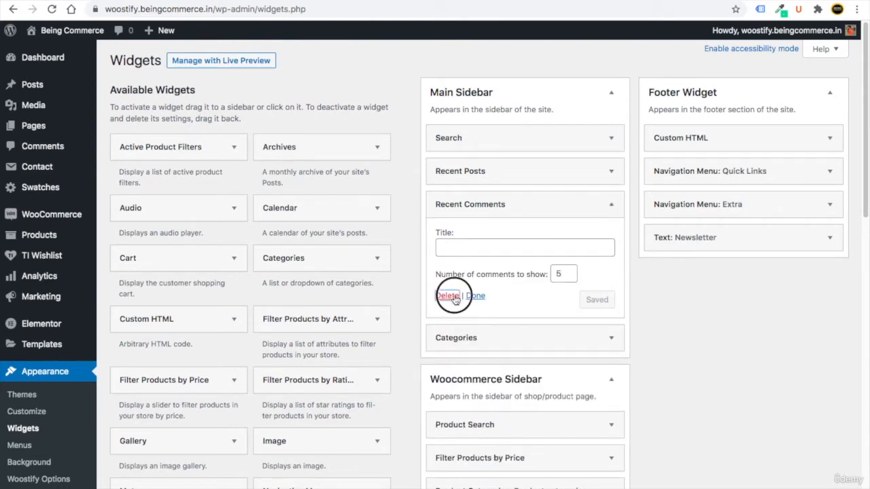
click(611, 172)
click(447, 286)
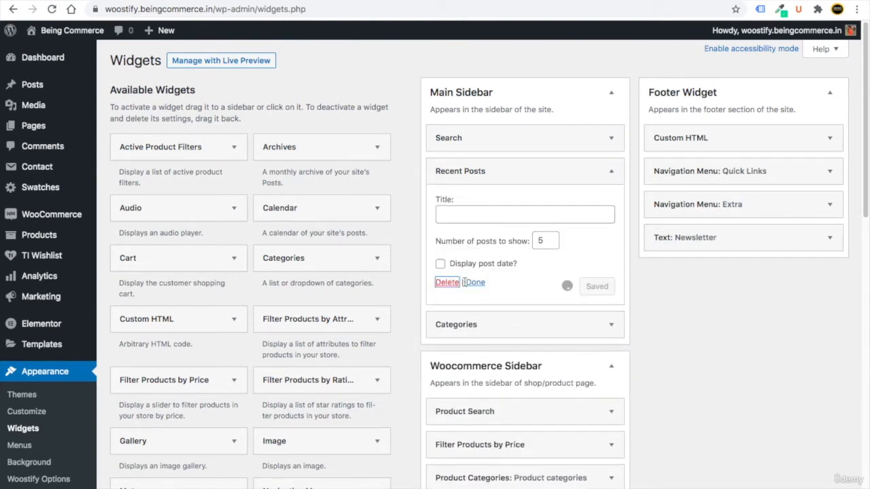
- Add the Woostify Recent Post With Thumbnail widget to the Main Sidebar
drag(864, 165, 853, 435)
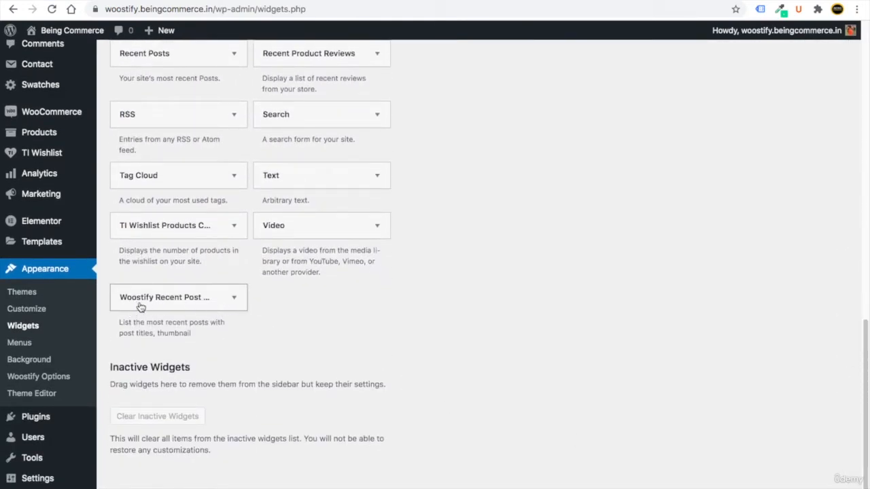
drag(122, 324, 196, 334)
click(198, 301)
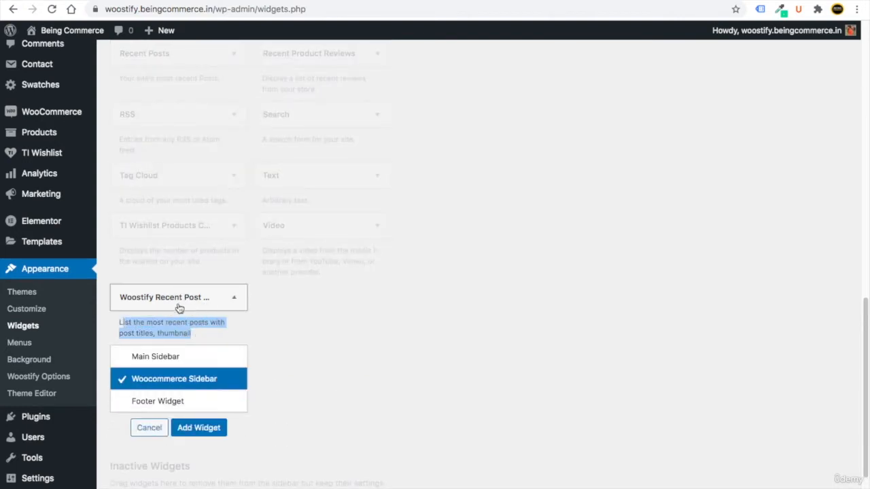
click(123, 358)
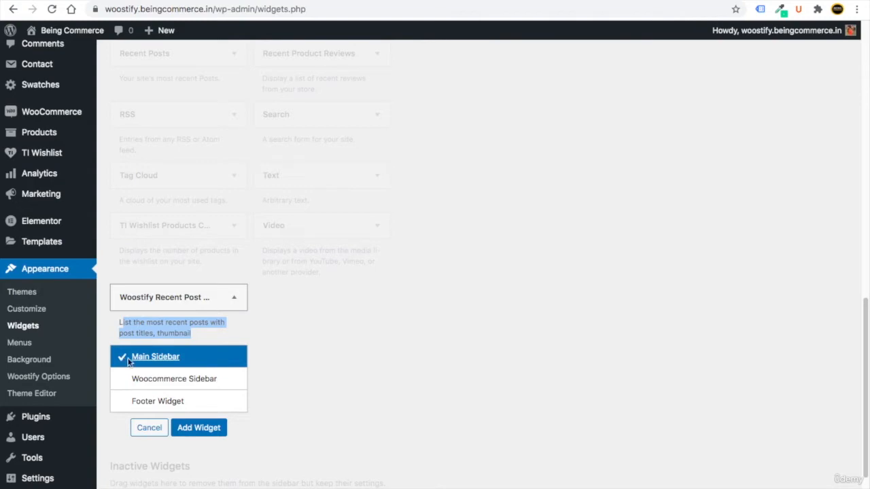
click(202, 430)
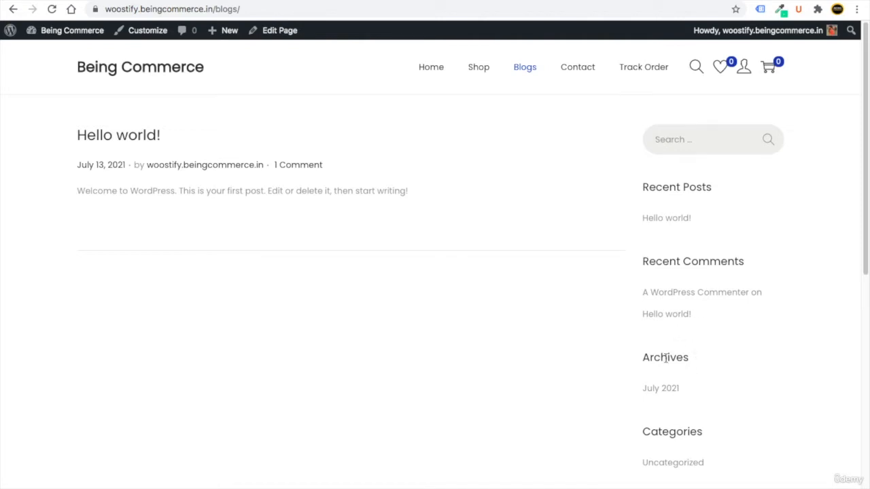
click(133, 2)
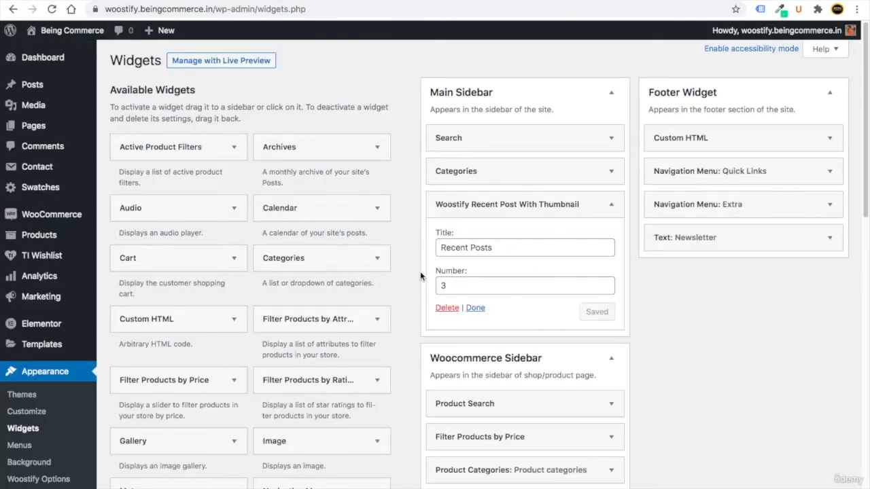
- Collapse the Woostify Recent Post With Thumbnail widget and move it above Categories in the Main Sidebar
double_click(448, 283)
click(611, 204)
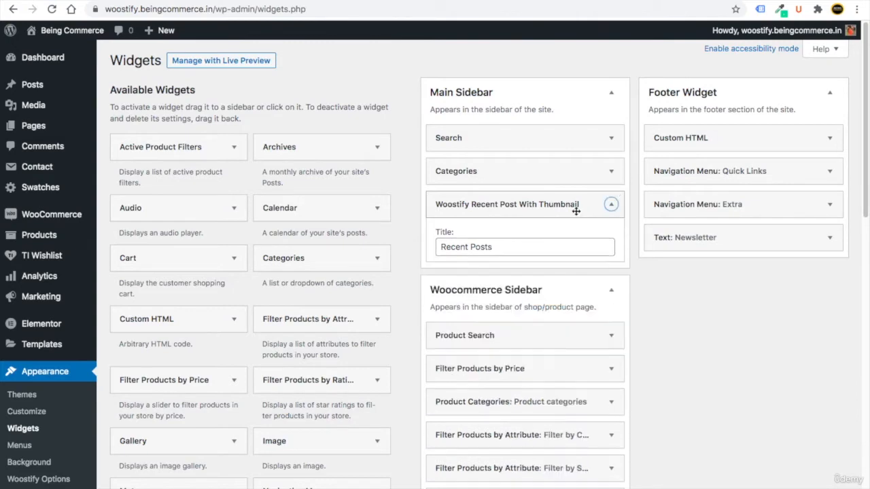
drag(521, 202, 520, 171)
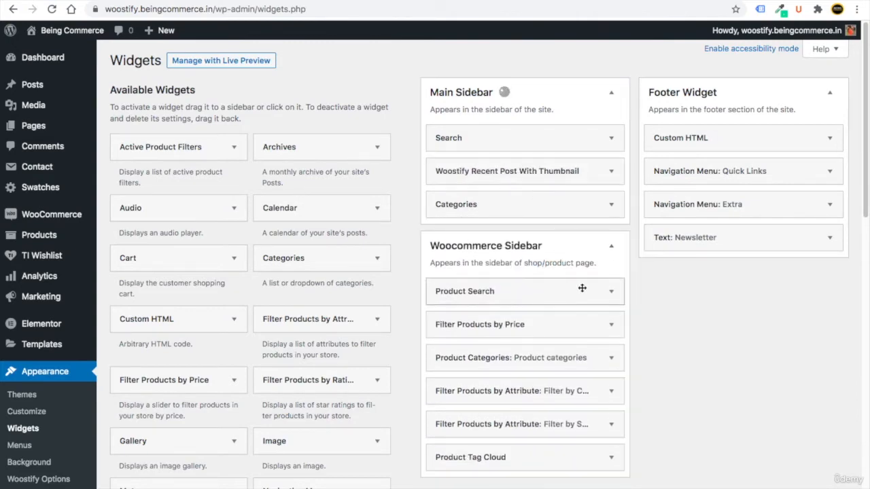
- Add a Tag Cloud widget to the Main Sidebar and collapse its settings
drag(867, 204, 860, 345)
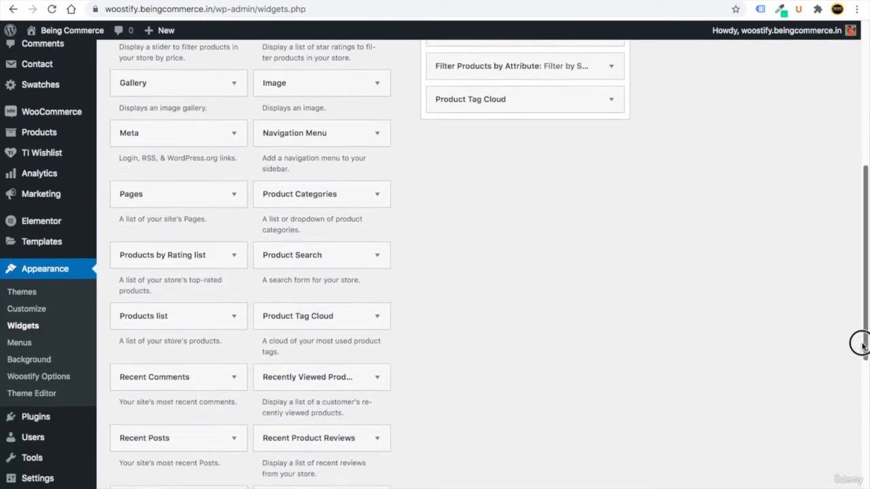
drag(862, 282, 826, 361)
click(181, 366)
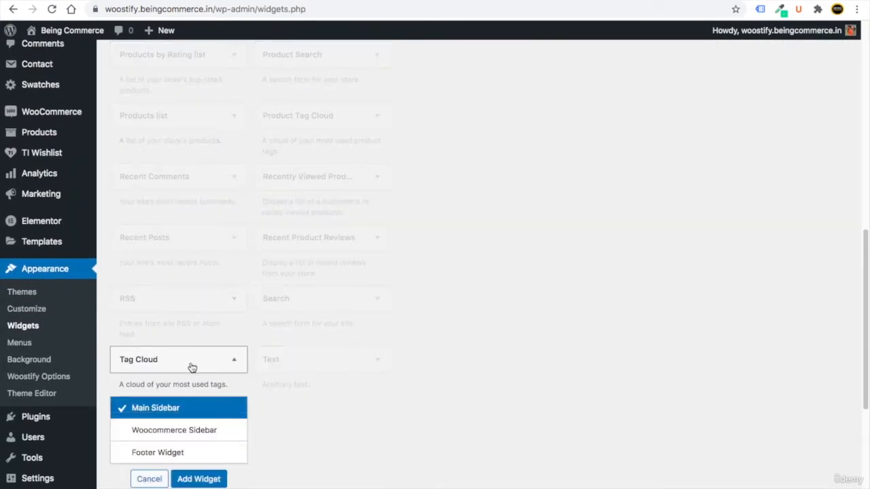
click(199, 479)
drag(866, 309, 864, 90)
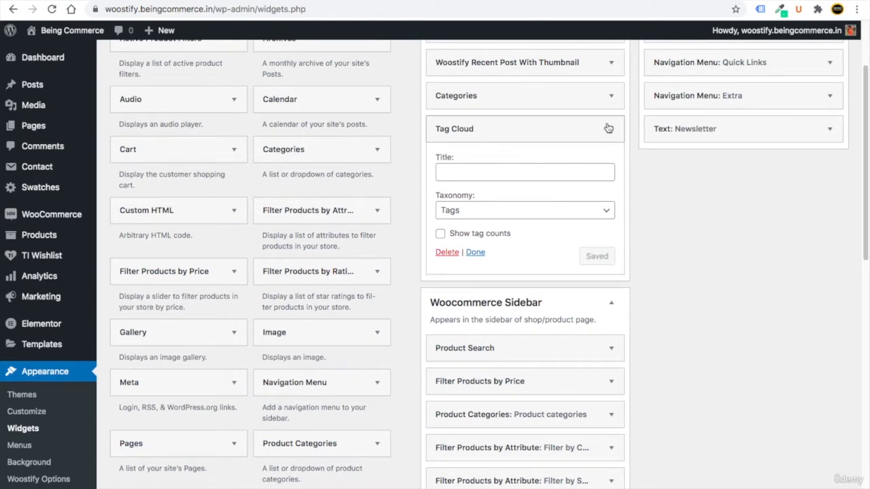
click(610, 130)
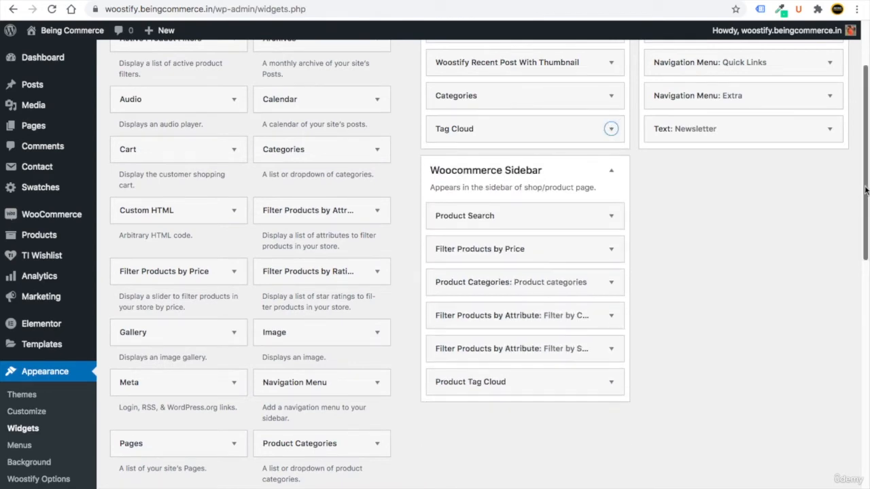
- Reload the Blogs page and check the recent posts and categories in its sidebar
scroll(856, 194, up, 3)
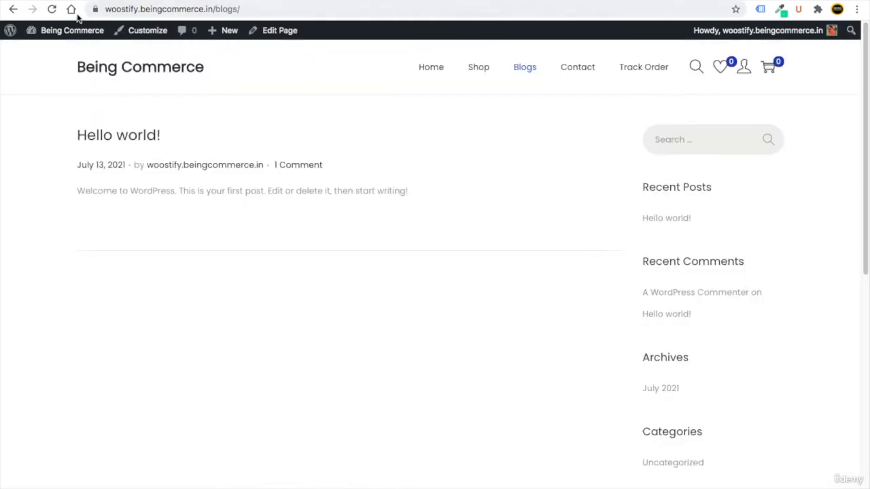
click(52, 9)
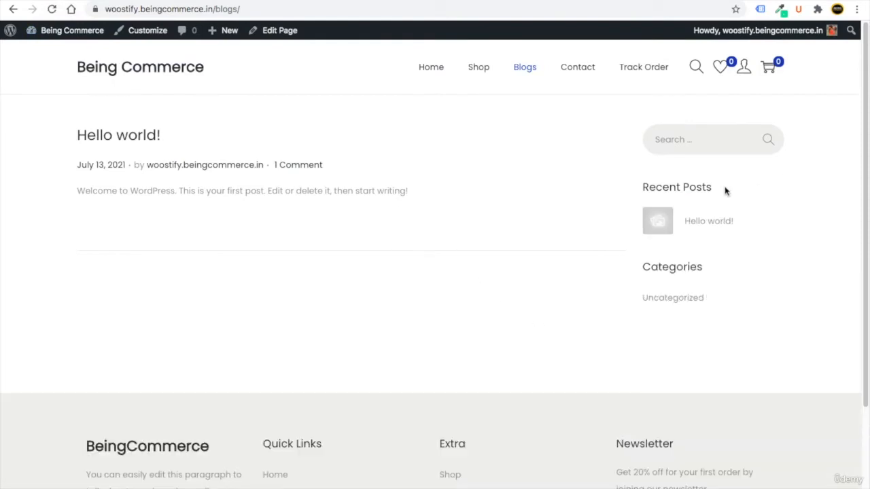
drag(720, 187, 626, 192)
click(727, 189)
- Open the Site Identity settings in the theme customizer, starting from the WordPress dashboard
click(134, 70)
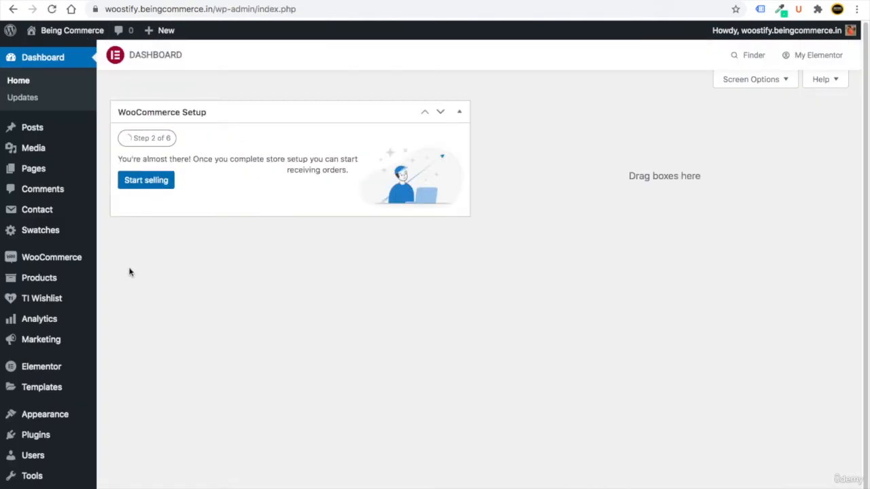
scroll(127, 278, down, 1)
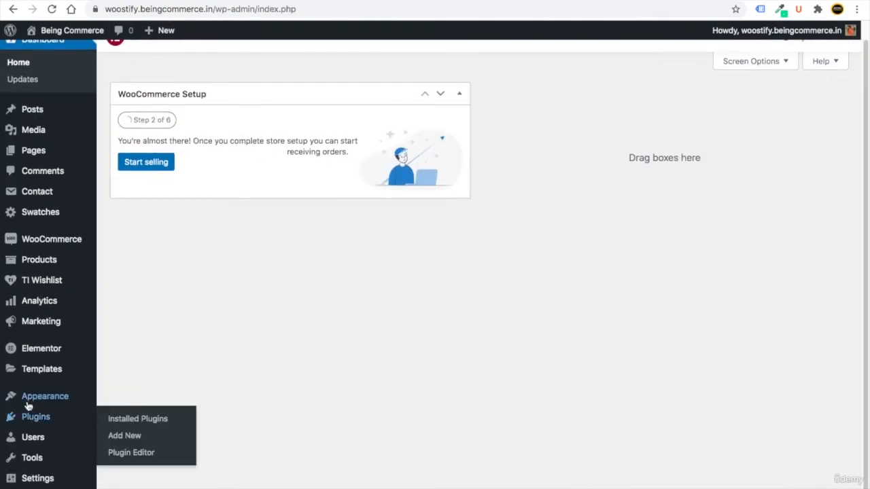
mouse_move(33, 398)
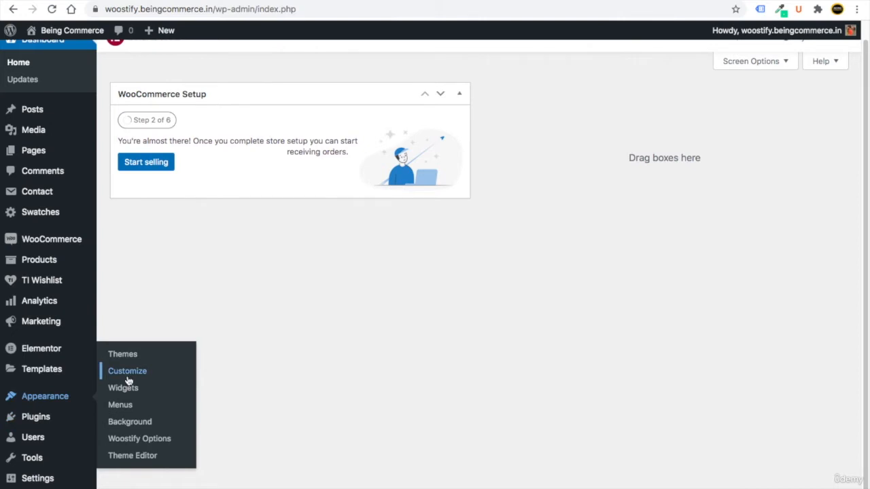
click(219, 1)
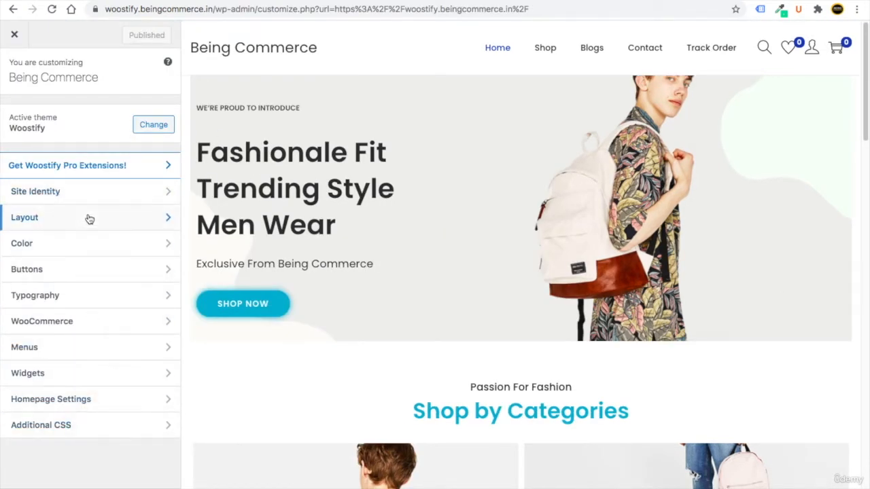
click(72, 198)
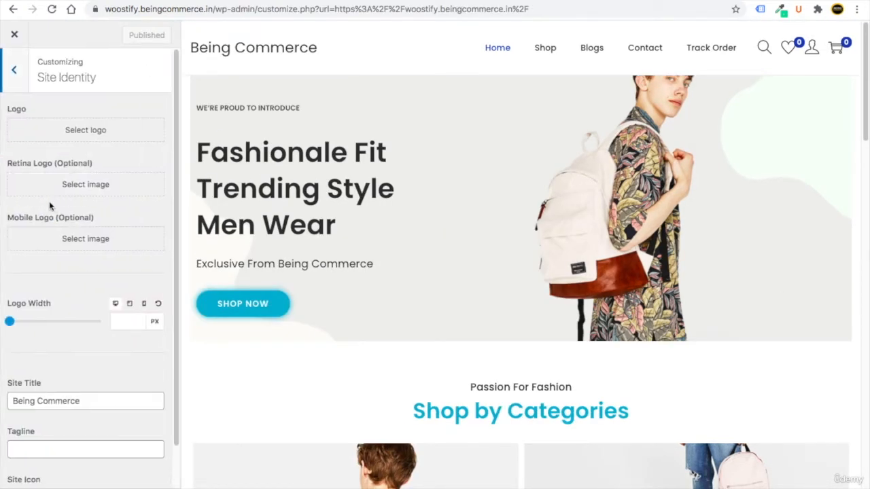
- Upload BC-Logo.png from the Desktop as the site logo and set the logo width to 67 px
click(97, 131)
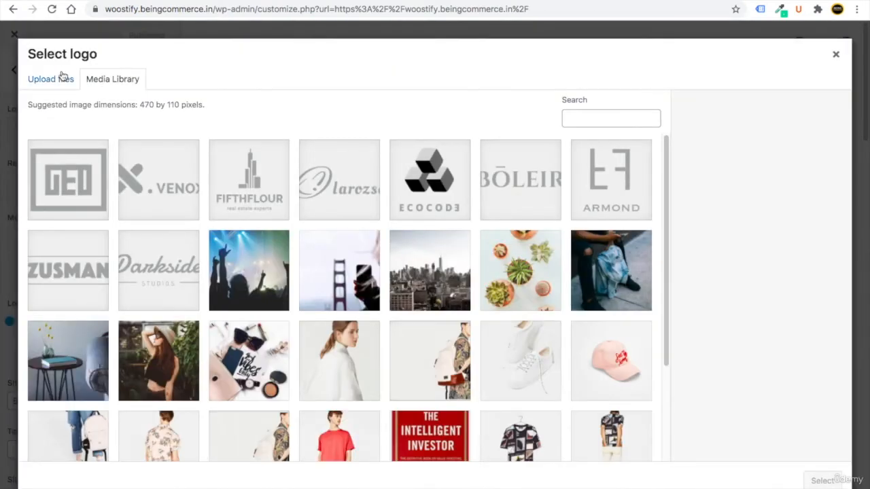
click(62, 78)
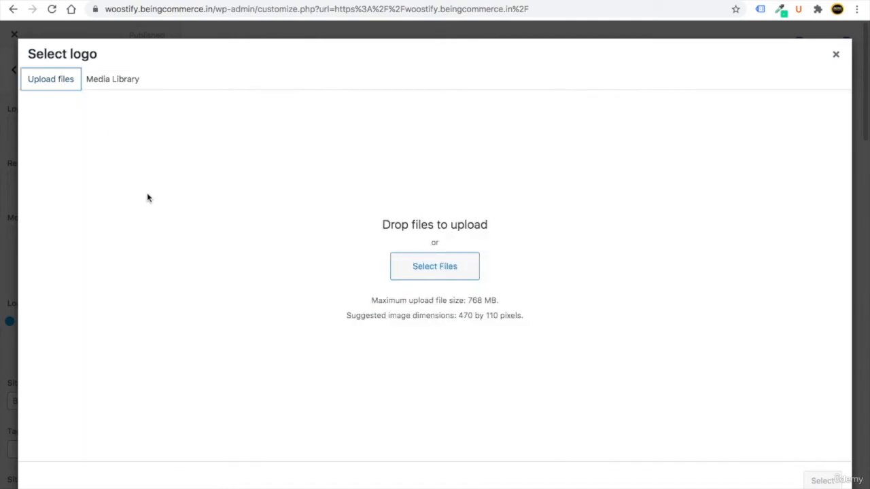
click(435, 272)
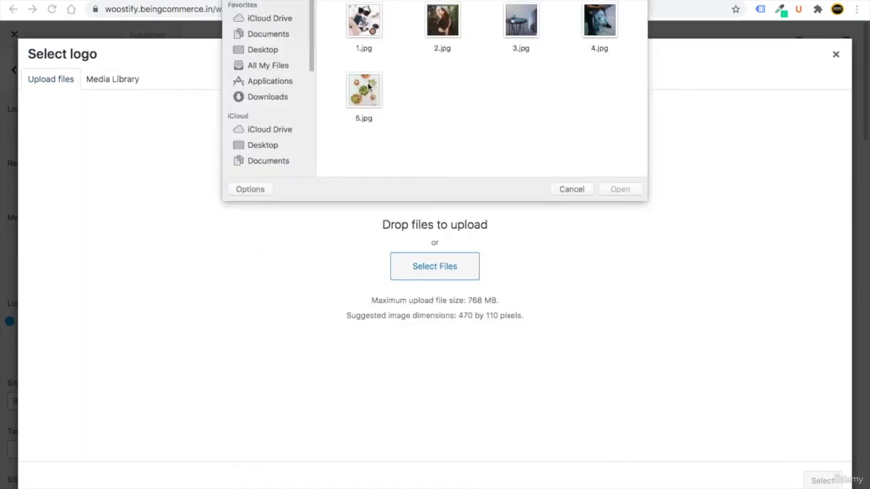
click(266, 53)
click(365, 22)
click(620, 190)
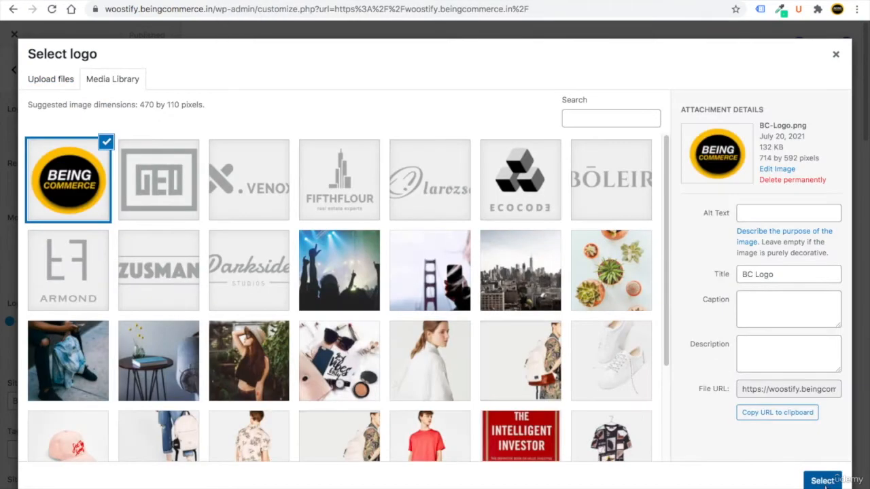
click(822, 479)
click(739, 479)
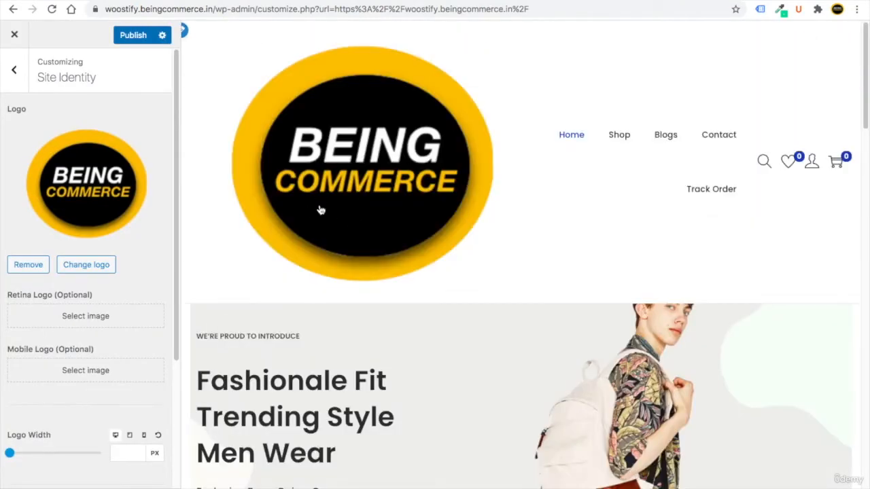
click(9, 453)
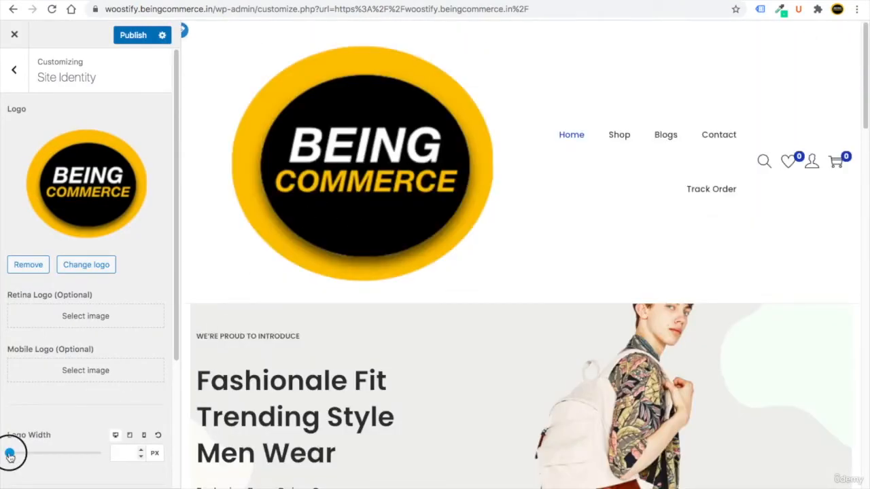
mouse_move(9, 455)
mouse_down()
mouse_move(25, 452)
mouse_move(12, 455)
mouse_up()
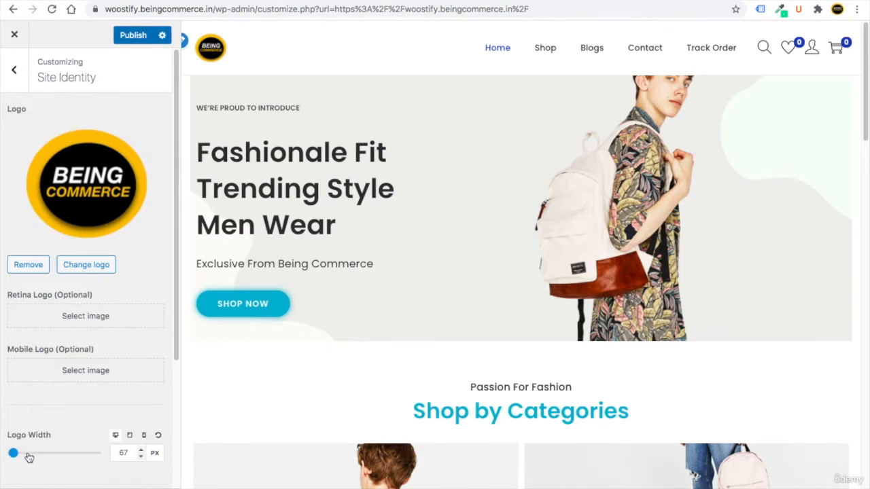
- Set the BC-Logo.png image as the site icon, cropping it slightly tighter around the yellow and black emblem
drag(177, 277, 163, 435)
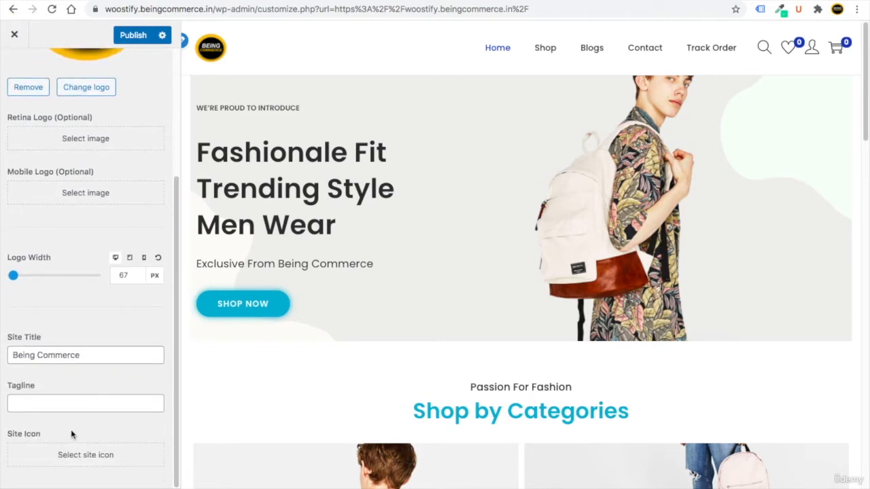
click(87, 456)
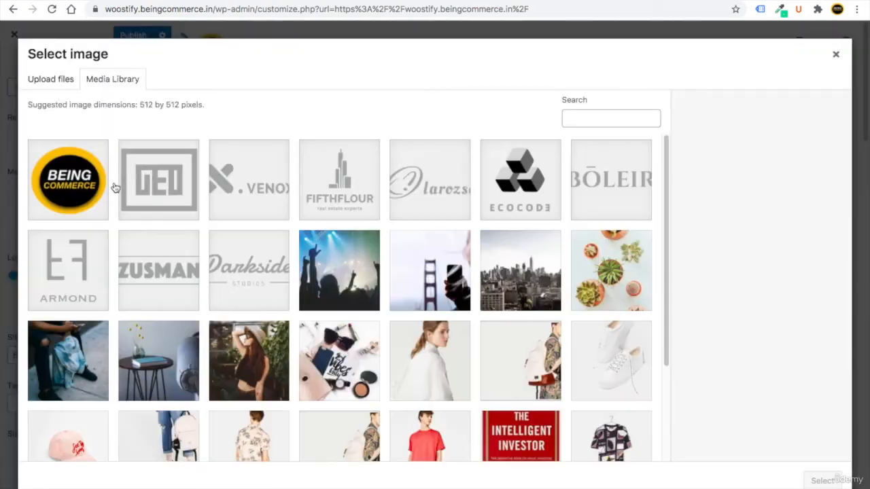
click(82, 188)
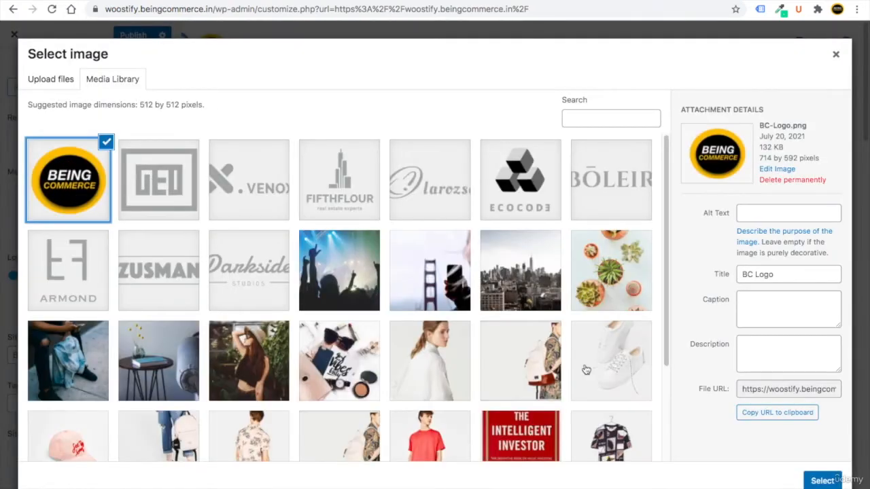
click(823, 480)
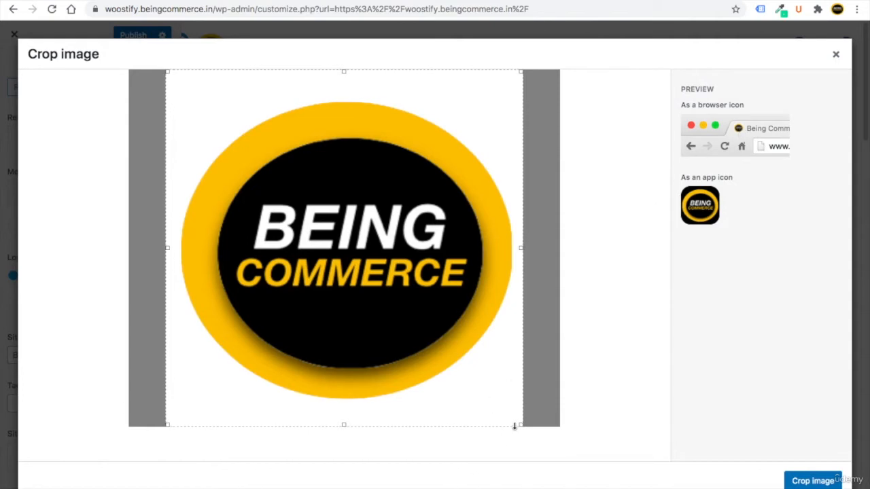
drag(521, 426, 514, 418)
drag(446, 380, 457, 379)
click(810, 481)
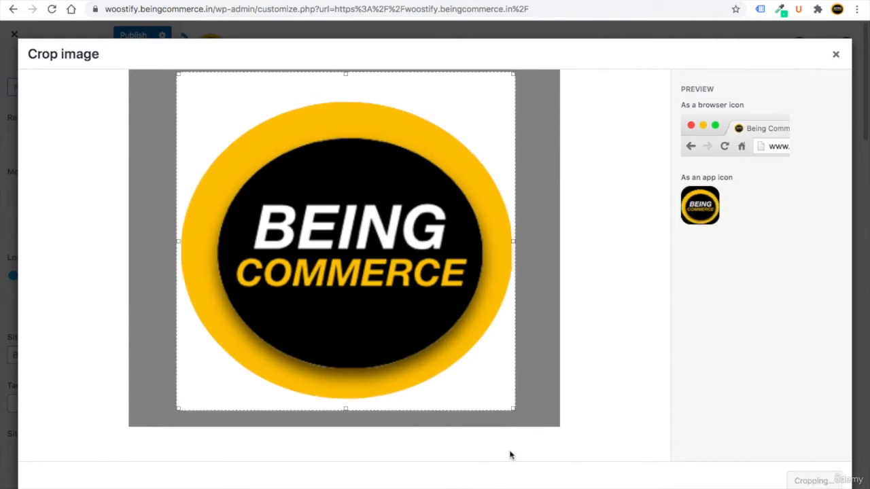
- Review the site identity settings and publish the logo and site icon changes
scroll(86, 425, down, 2)
scroll(85, 420, up, 3)
scroll(86, 420, up, 2)
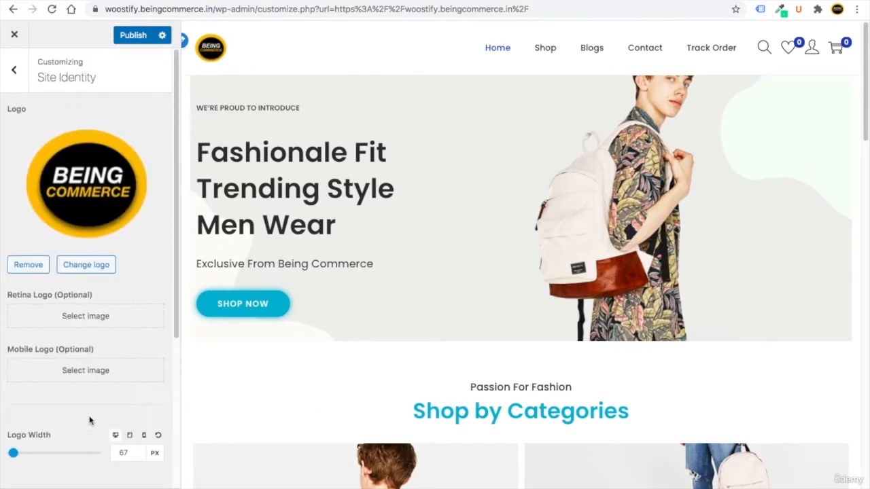
scroll(89, 418, down, 3)
scroll(89, 411, up, 3)
click(124, 37)
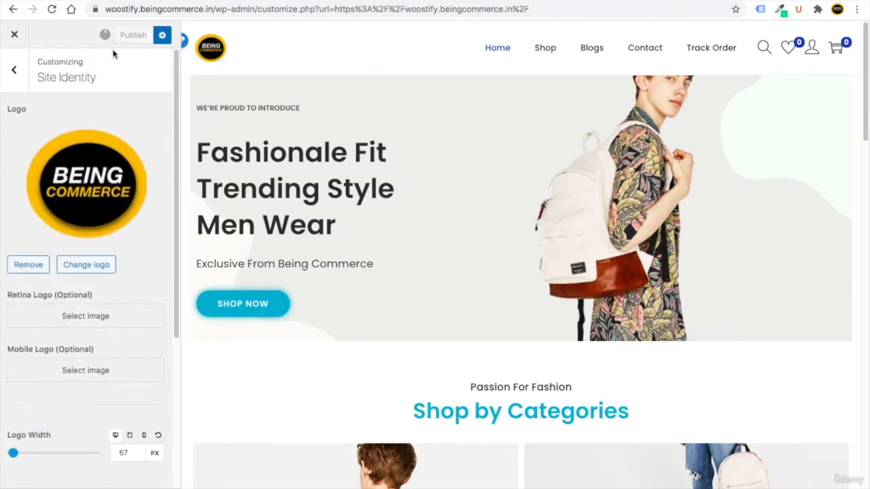
- Examine the Site Container layout options, including background color, width and container types
click(14, 74)
click(81, 224)
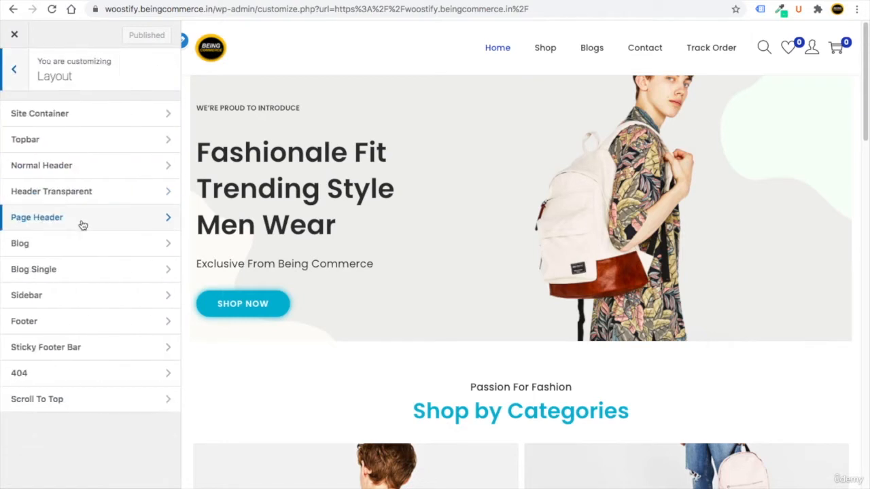
click(87, 114)
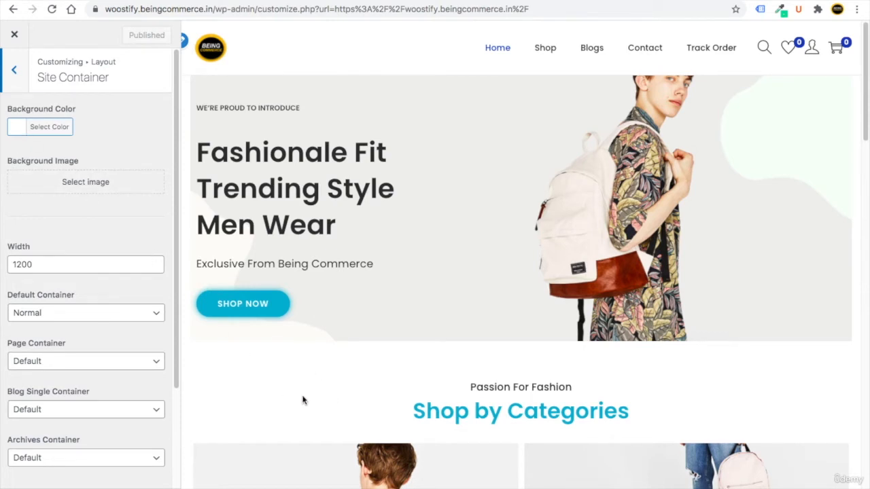
click(48, 127)
click(126, 109)
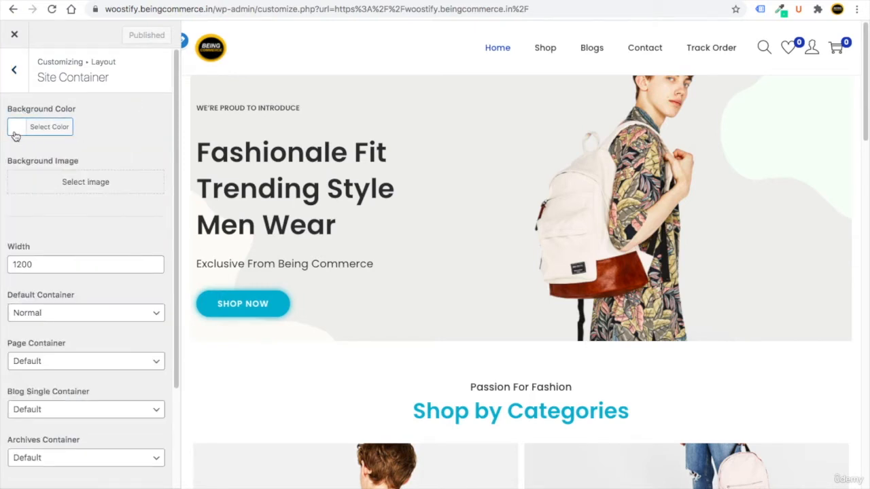
drag(179, 197, 173, 227)
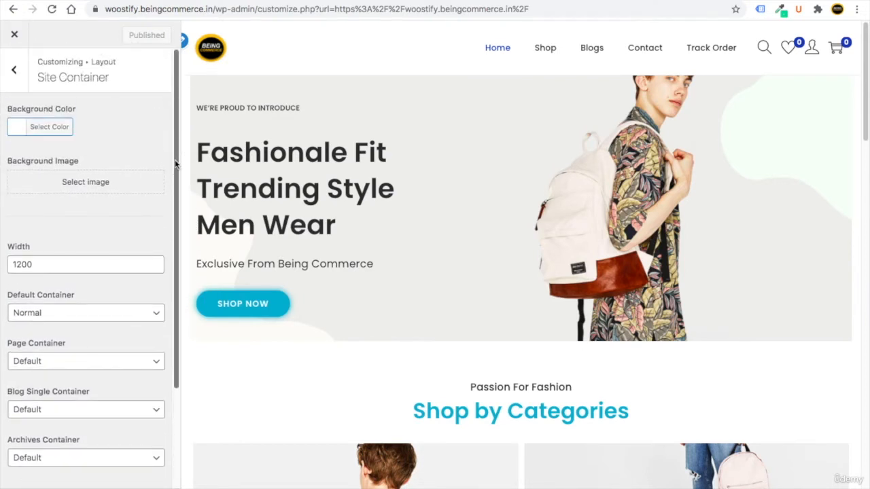
click(24, 87)
- Try a space of 25 px in the Topbar layout's design settings, and reduce it to 15 px
click(63, 141)
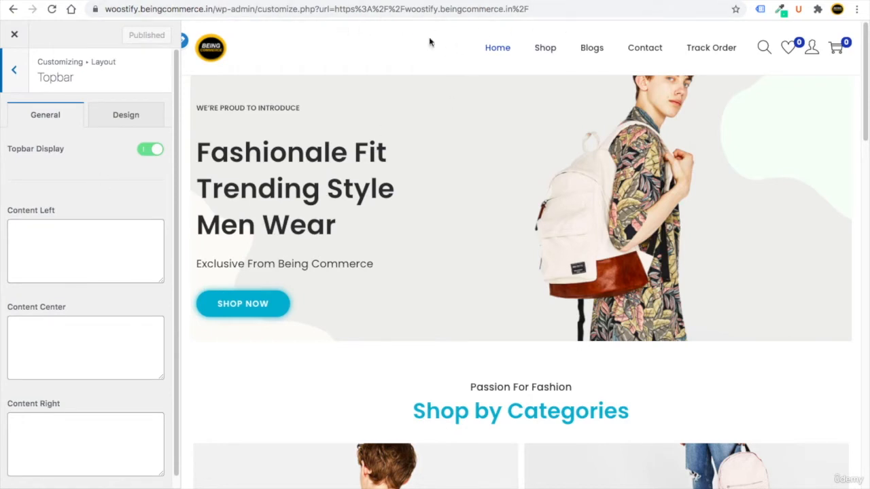
click(81, 129)
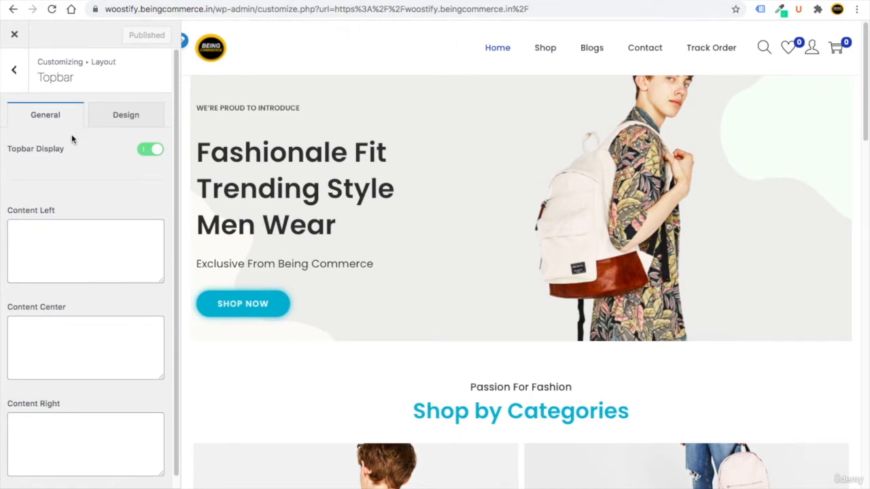
click(113, 120)
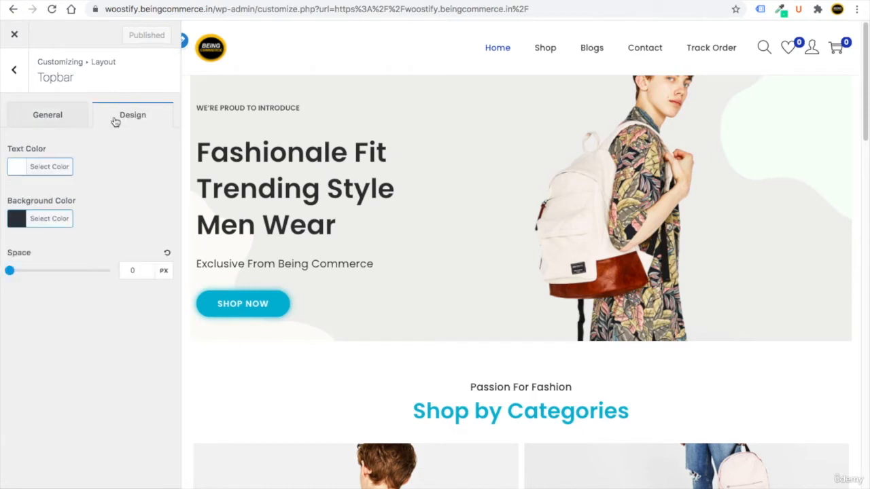
double_click(130, 269)
text(25)
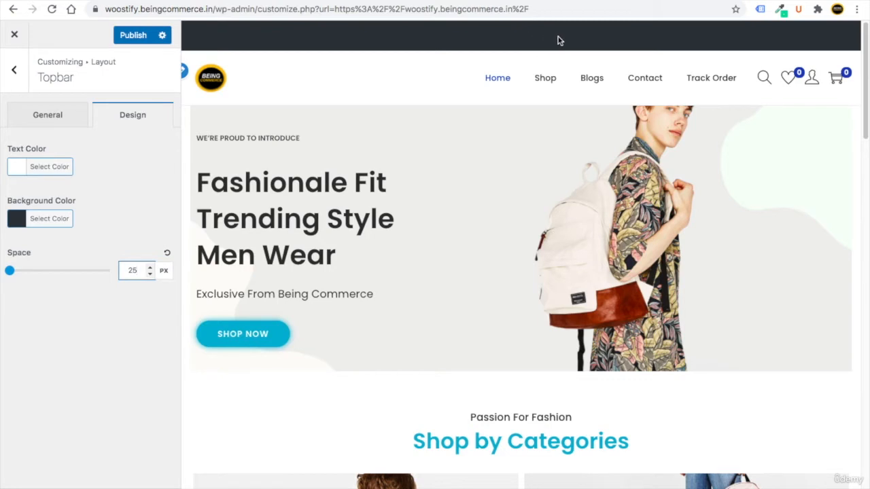
double_click(129, 271)
text(15)
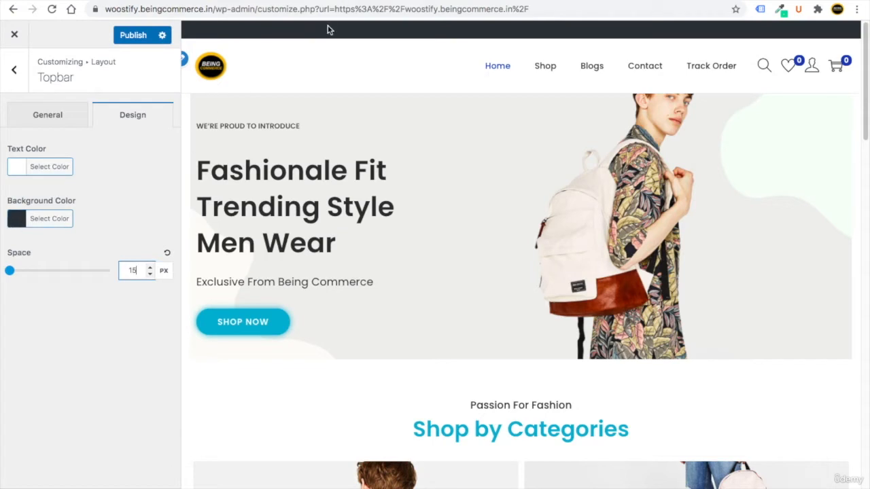
- Change the topbar's background color to the preset blue and make it slightly more saturated
click(24, 222)
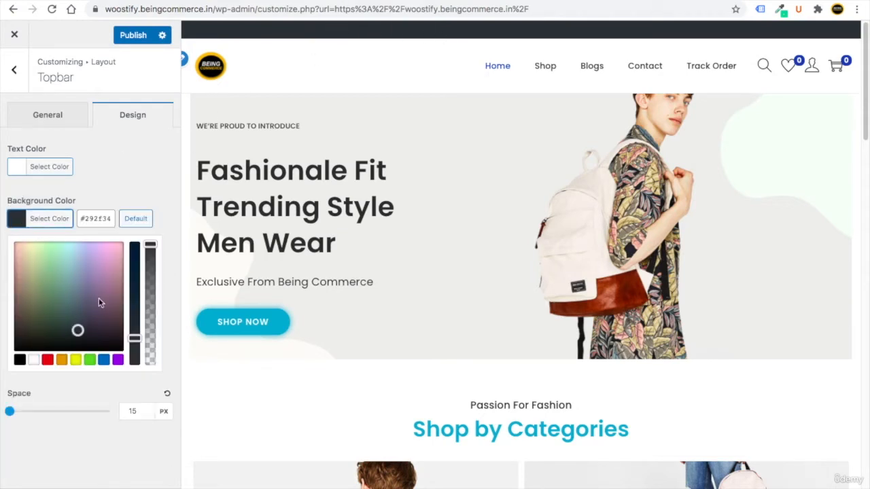
click(103, 359)
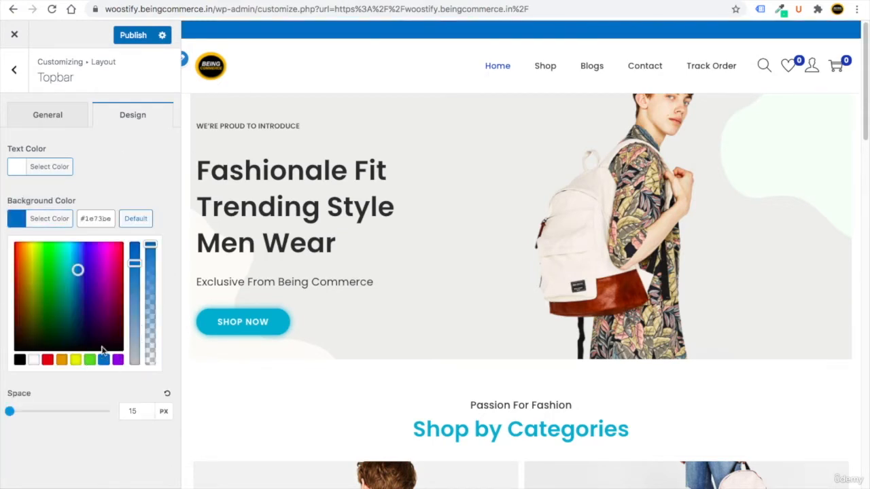
mouse_move(135, 264)
mouse_down()
mouse_move(135, 304)
mouse_move(133, 257)
mouse_up()
click(91, 171)
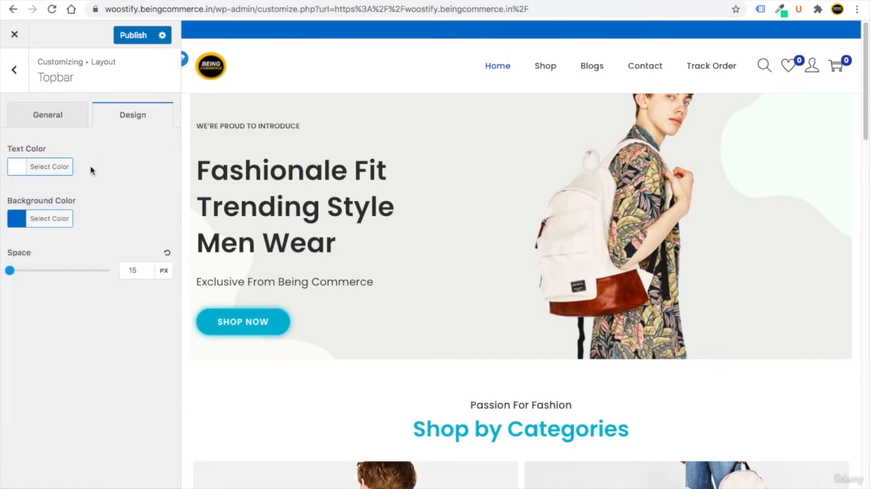
- Enter "FREE SHIPPING ON ODERS OVER $50" as the topbar's center content
click(65, 116)
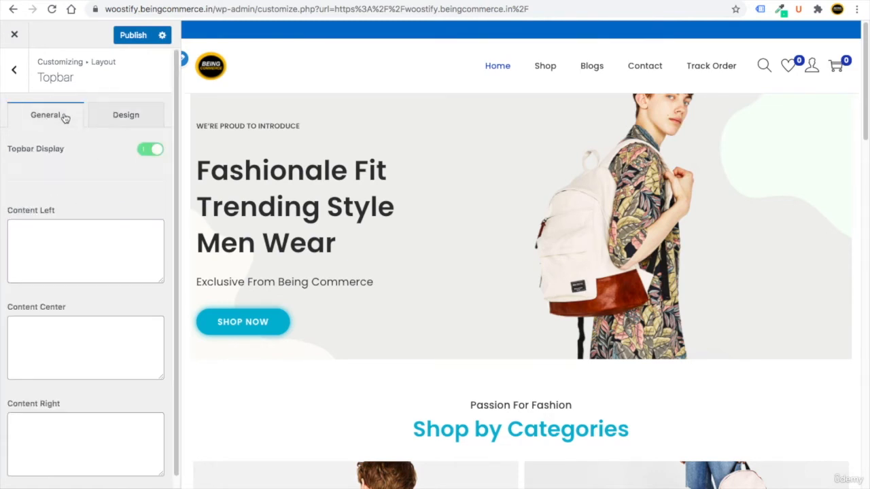
click(37, 330)
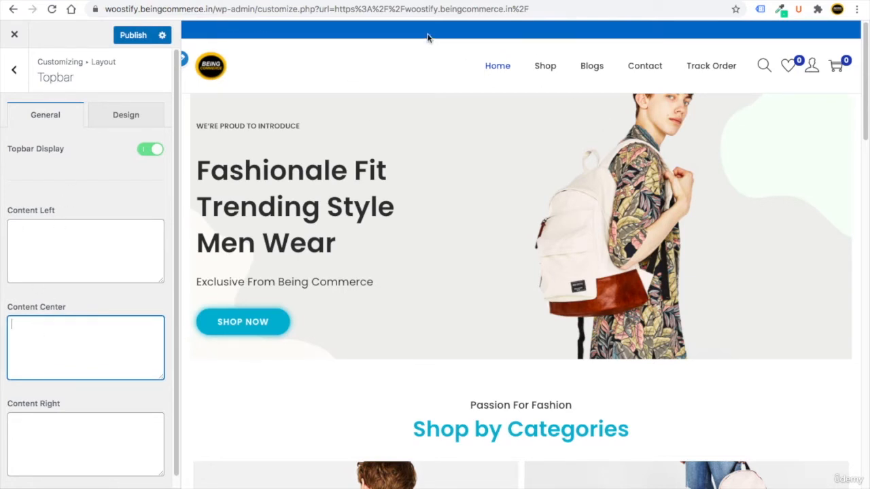
text(F)
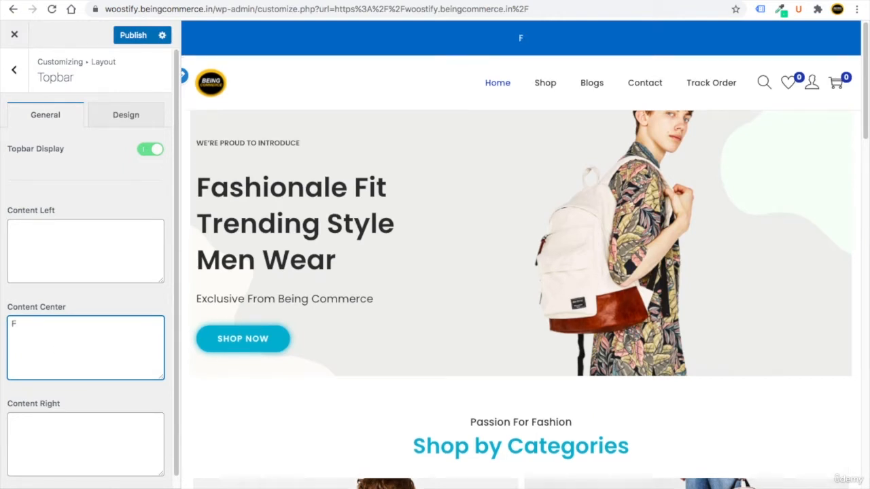
text(REE SHIPPING ON ODERS OVER $50)
drag(23, 336, 5, 327)
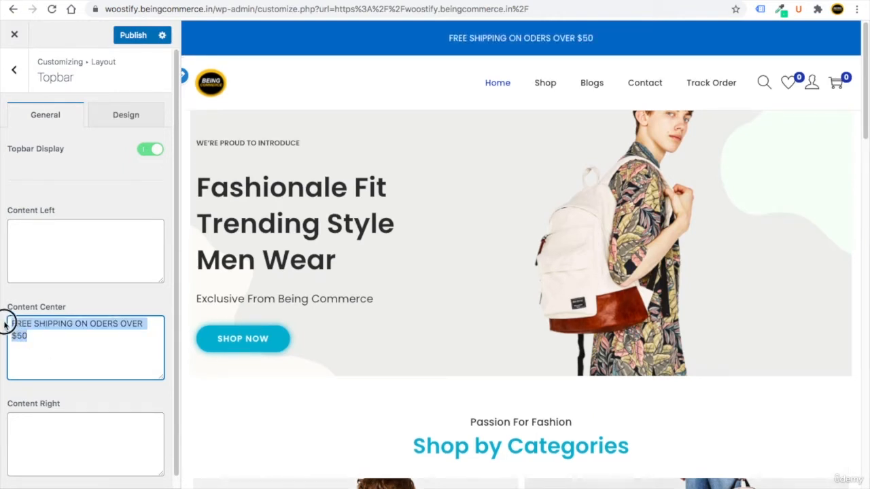
drag(176, 283, 172, 244)
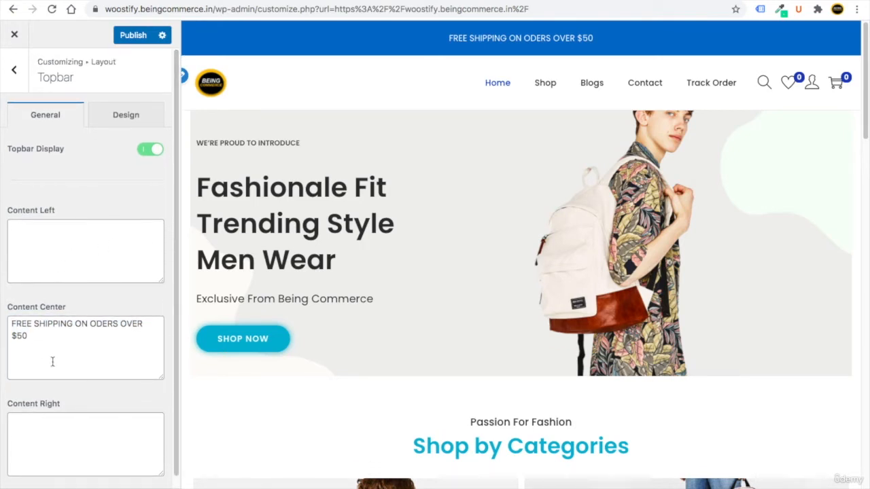
- Reduce the topbar's space to 2 px in its design settings
click(125, 114)
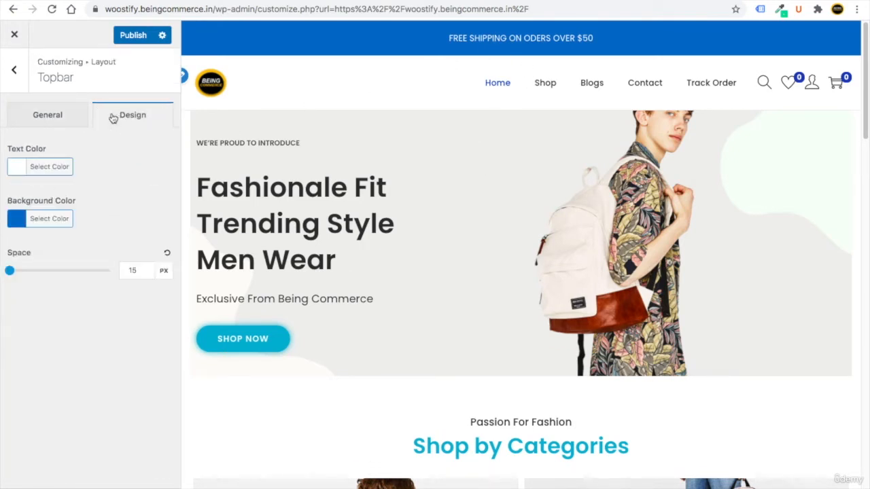
drag(13, 270, 10, 273)
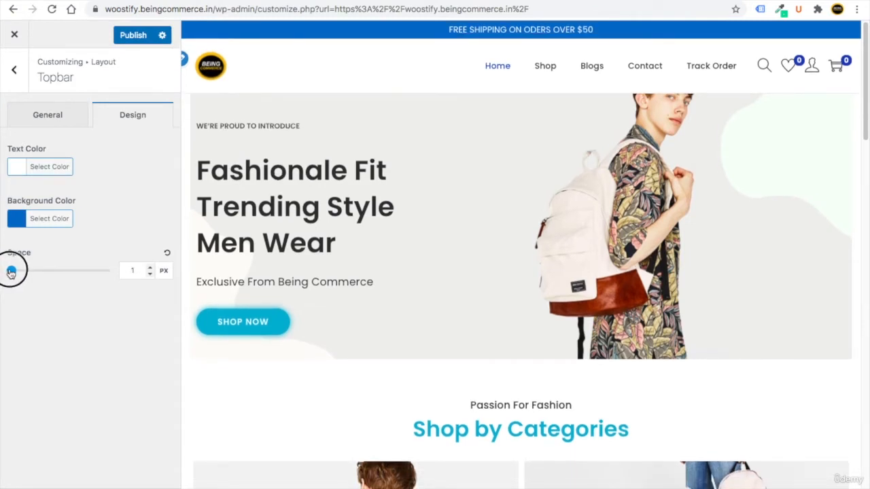
drag(10, 272, 14, 270)
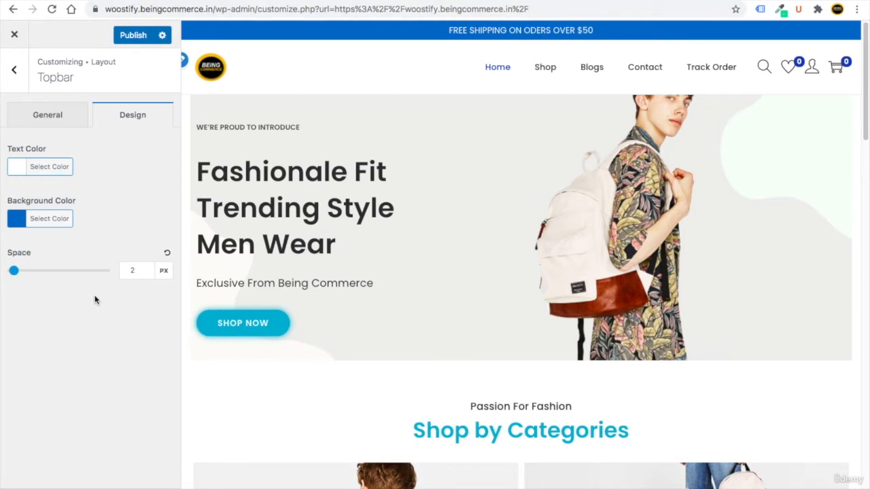
- Review the topbar's left and right content fields and publish the topbar changes
click(51, 121)
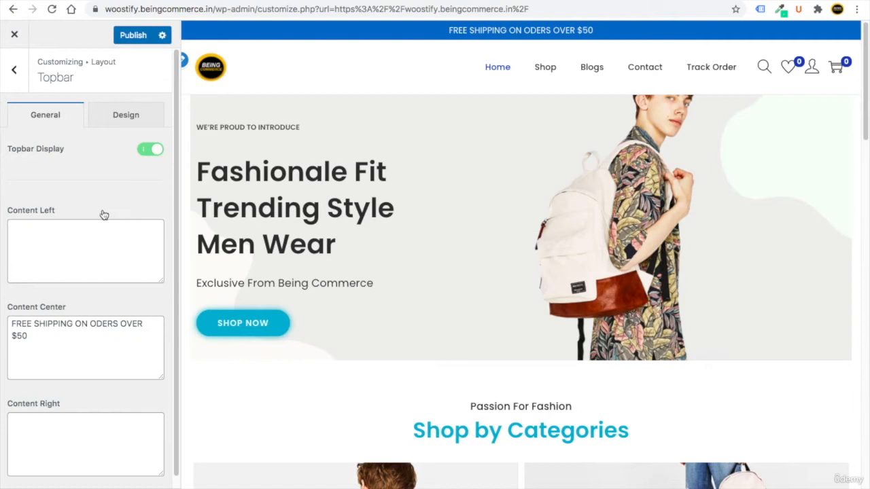
click(49, 233)
click(89, 438)
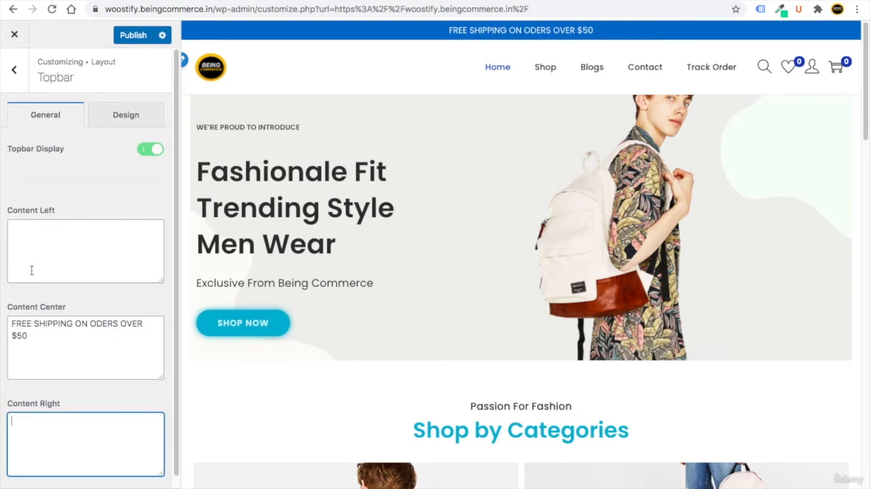
click(126, 37)
- Set the menu breakpoint of the Normal Header layout to 218 px
click(15, 76)
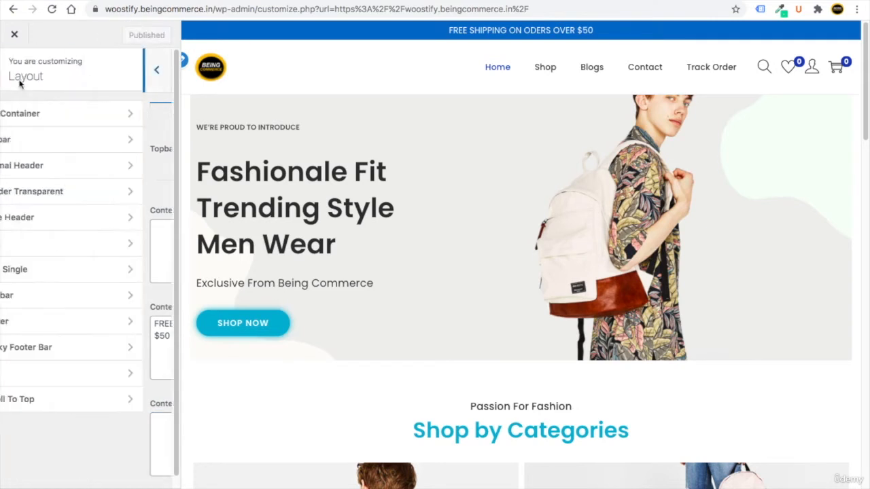
click(51, 165)
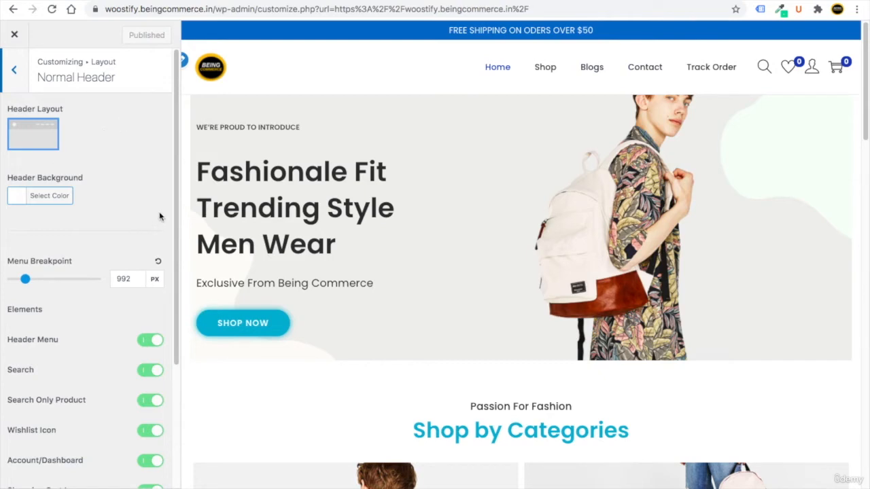
drag(25, 279, 12, 281)
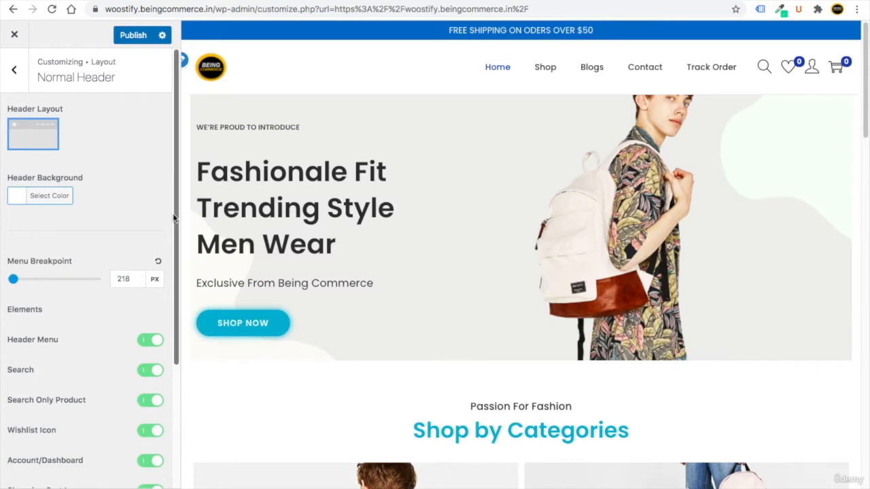
- Try hiding the shopping cart icon in the header elements, and enable it again
drag(173, 213, 163, 303)
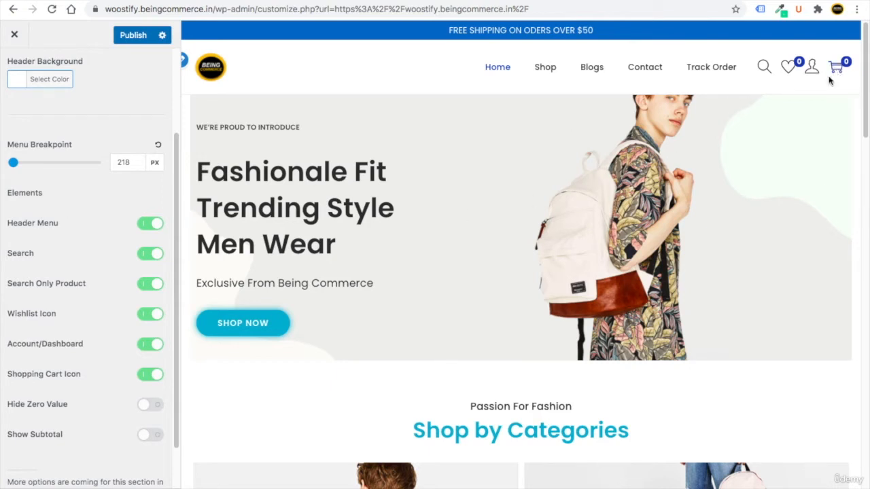
click(152, 375)
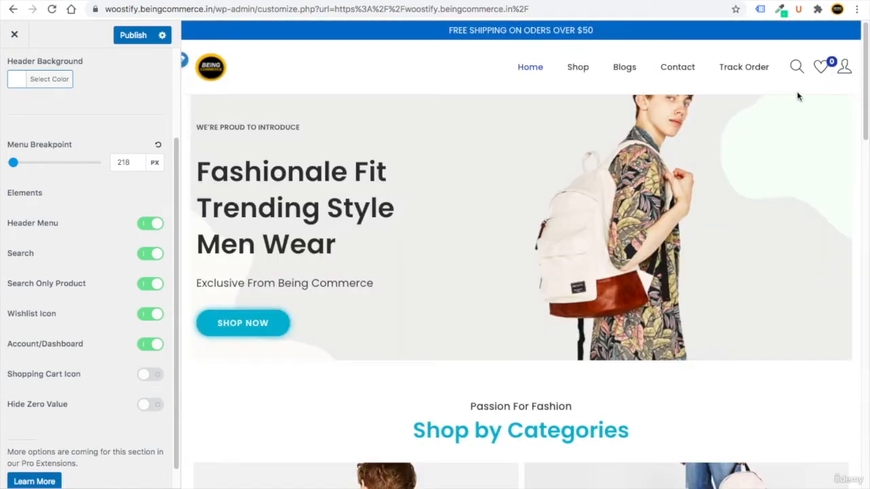
click(143, 377)
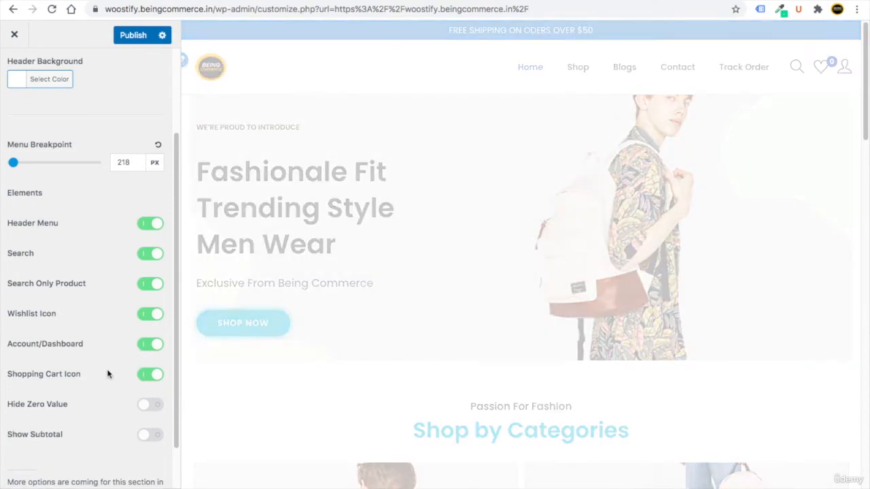
drag(175, 275, 170, 190)
- Try the header background color picker in the Normal Header settings, keeping white #ffffff, and return to the Layout sections
click(12, 80)
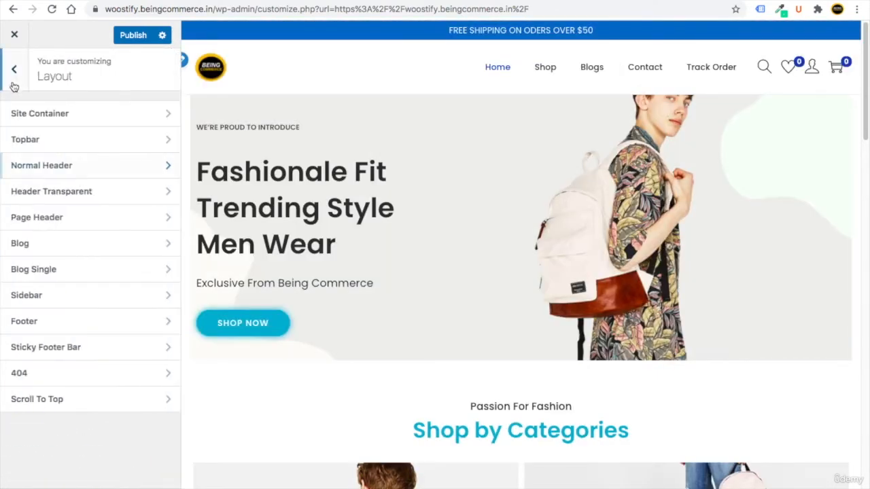
click(34, 165)
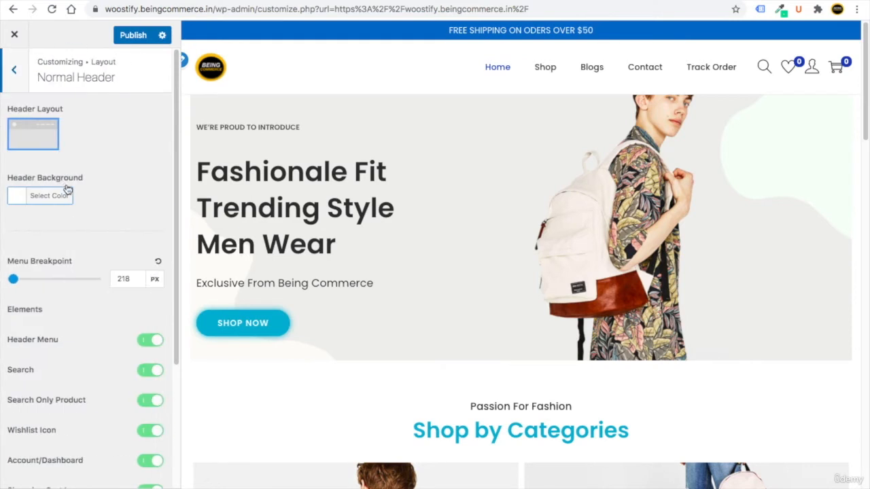
click(17, 198)
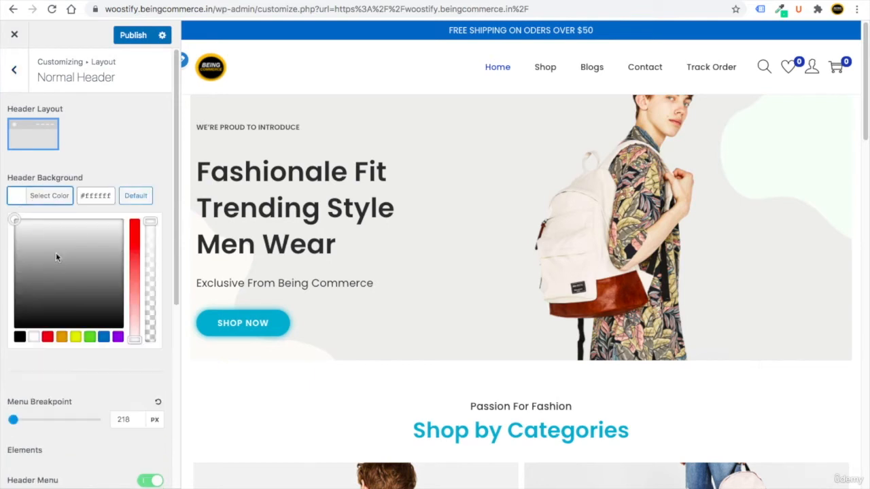
drag(56, 253, 12, 215)
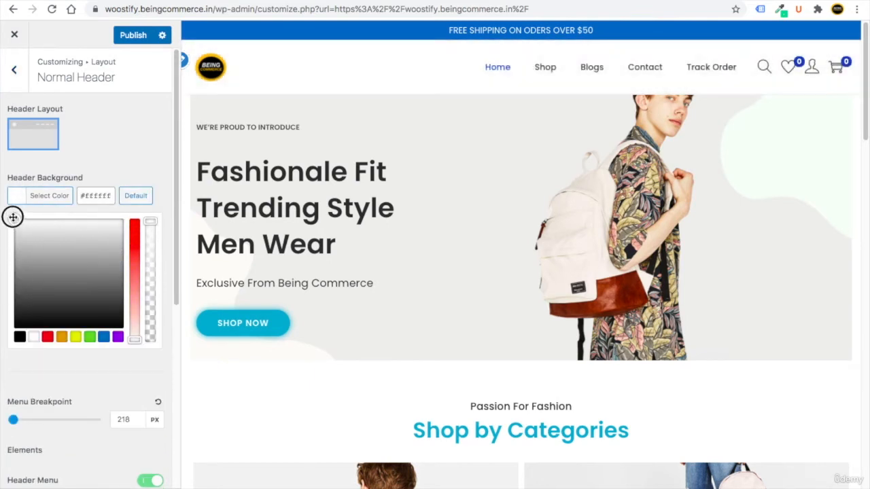
click(93, 140)
click(23, 76)
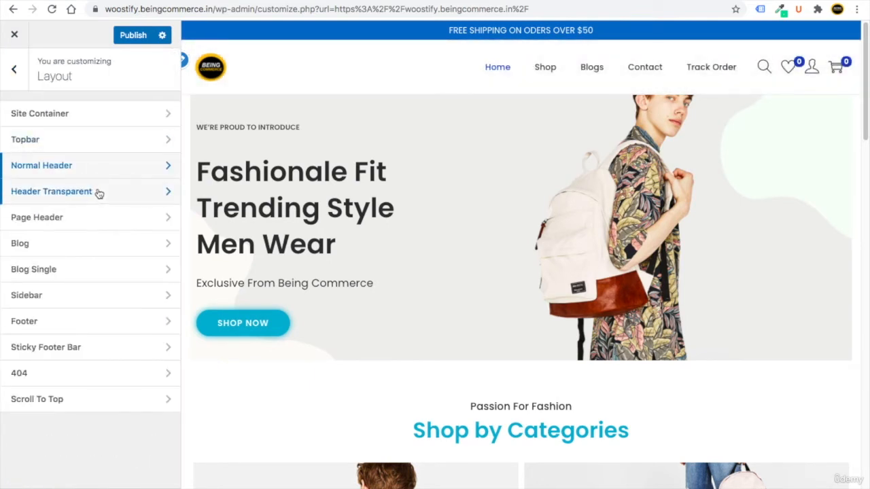
- Try enabling the transparent header and disable it again, then look at the Page Header display option
click(97, 191)
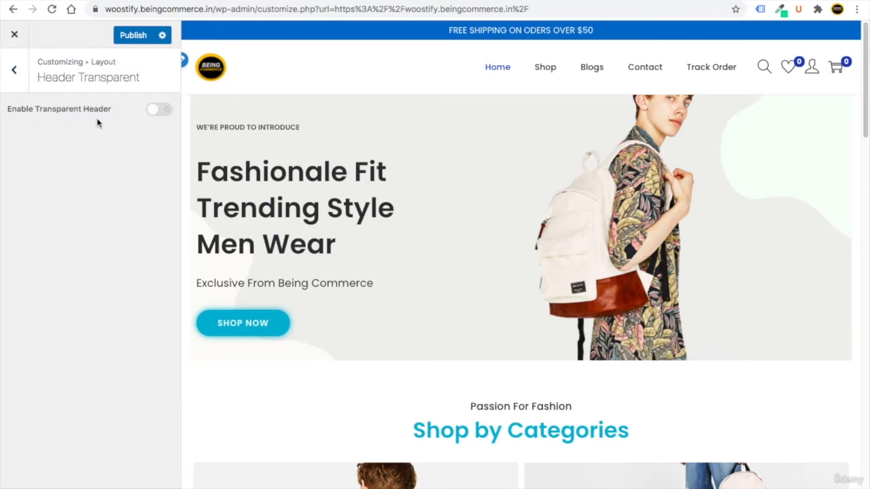
click(159, 110)
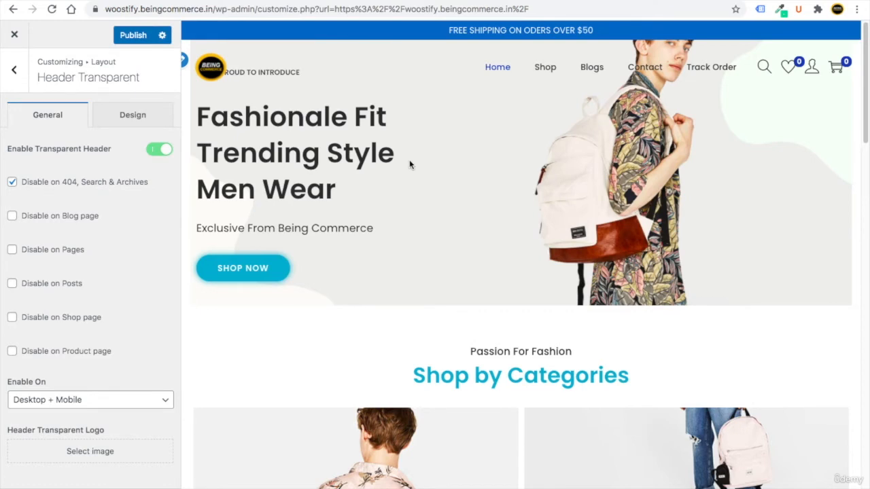
click(163, 150)
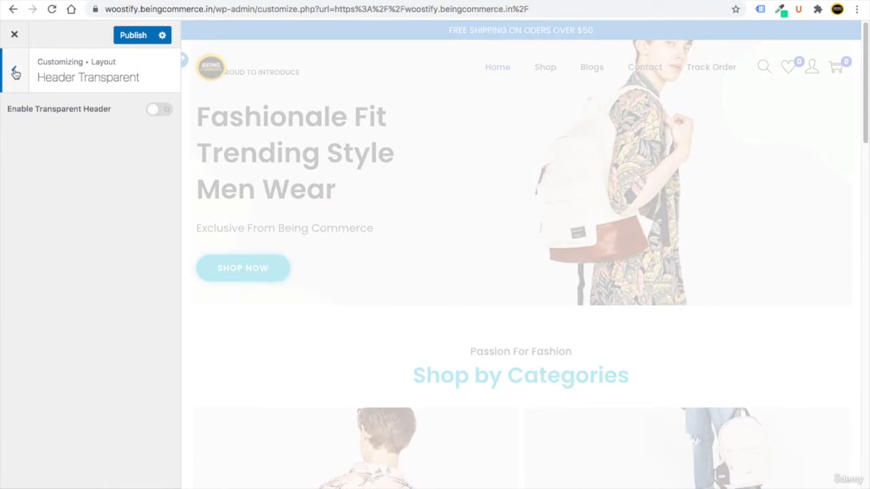
click(14, 70)
click(115, 218)
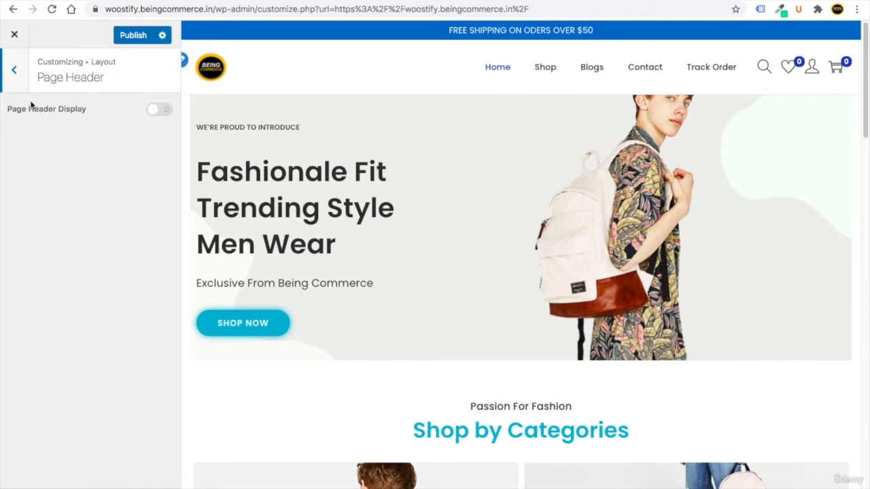
- Set the blog layout to the list style with small images beside the post text
click(16, 80)
click(97, 250)
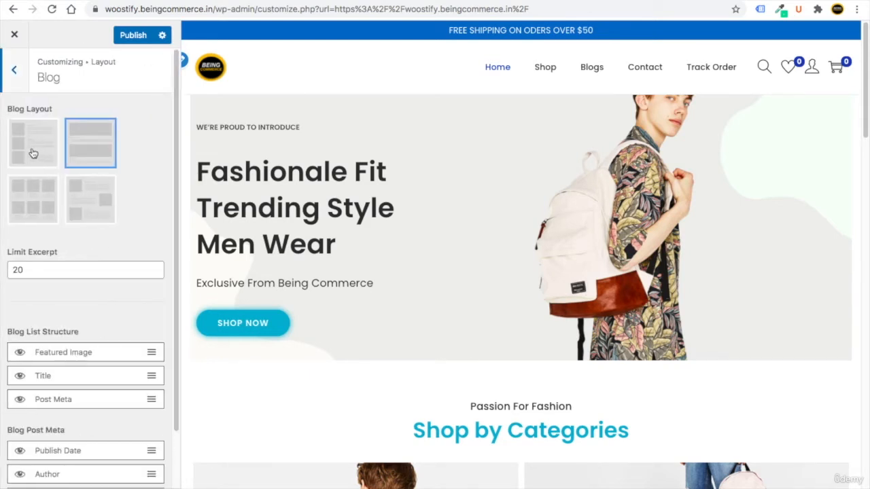
click(34, 153)
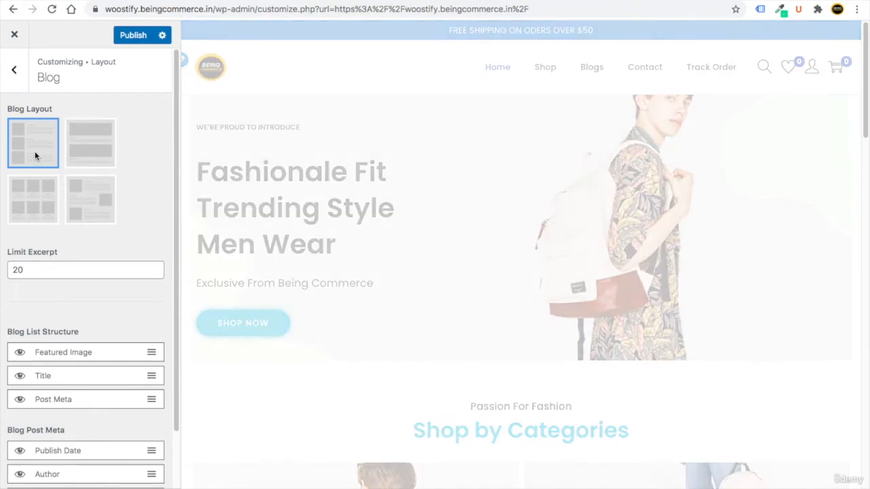
- Try hiding the Title in the blog list structure, and show it again
scroll(79, 308, down, 1)
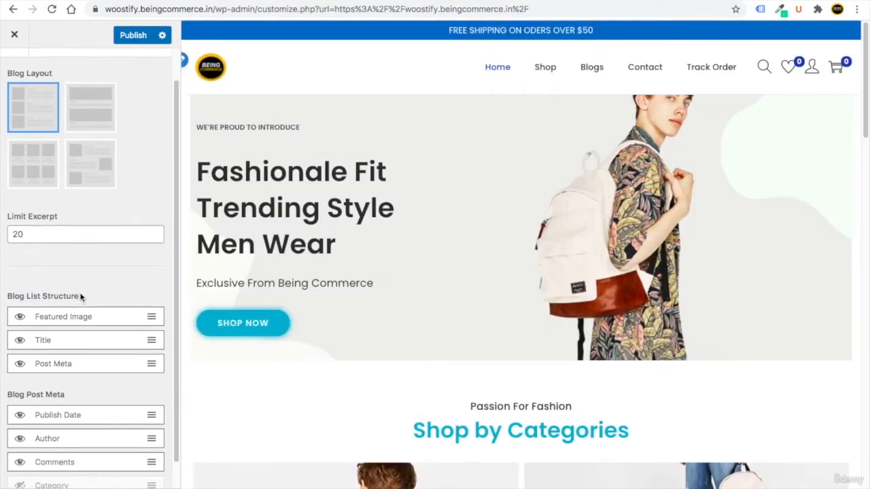
scroll(80, 297, down, 1)
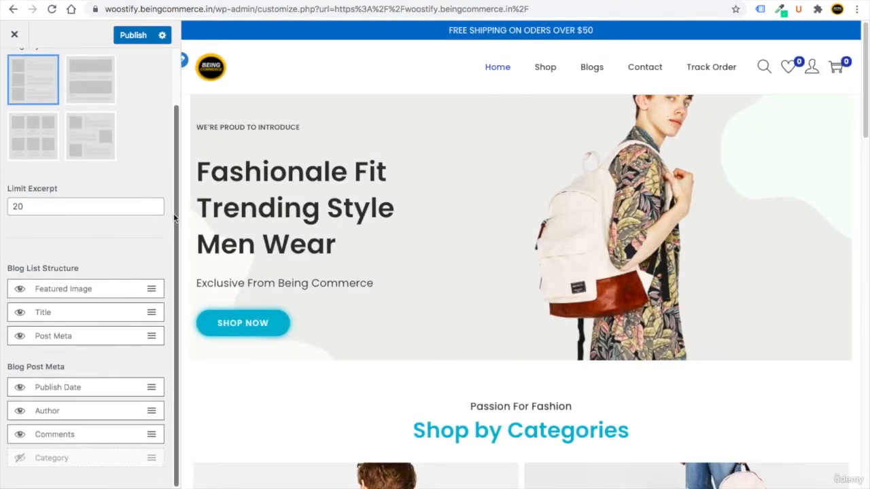
click(19, 314)
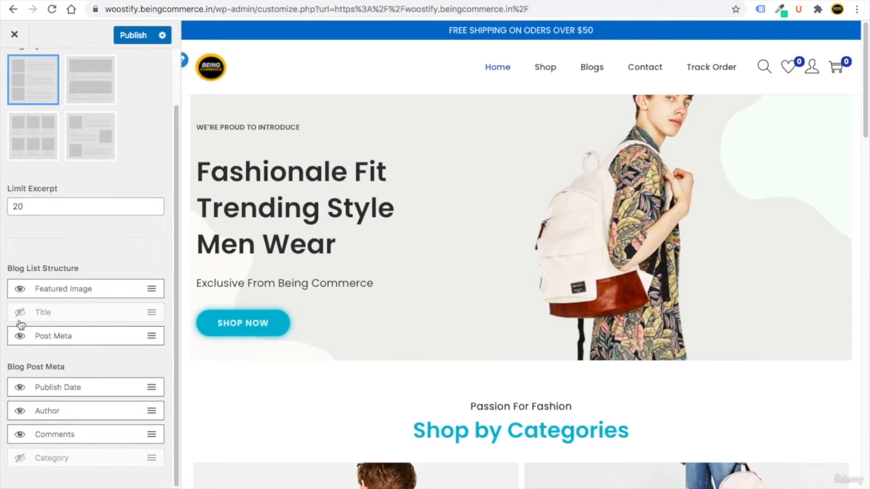
click(20, 314)
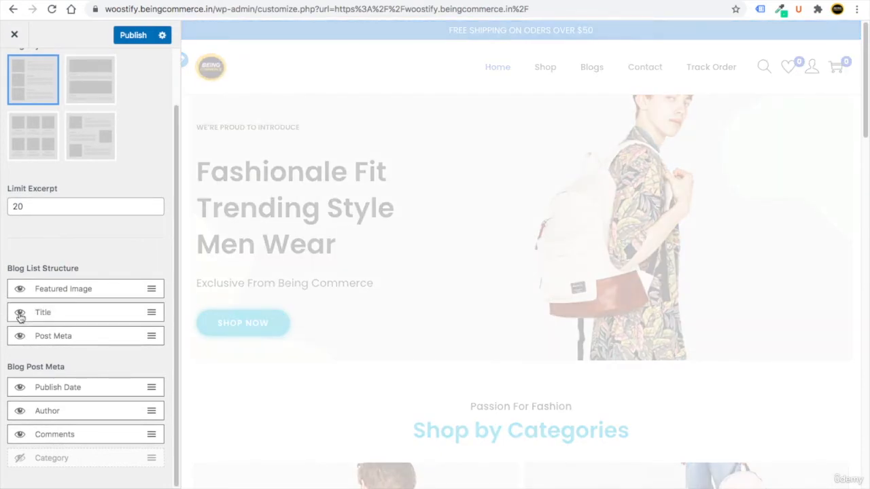
scroll(20, 318, up, 2)
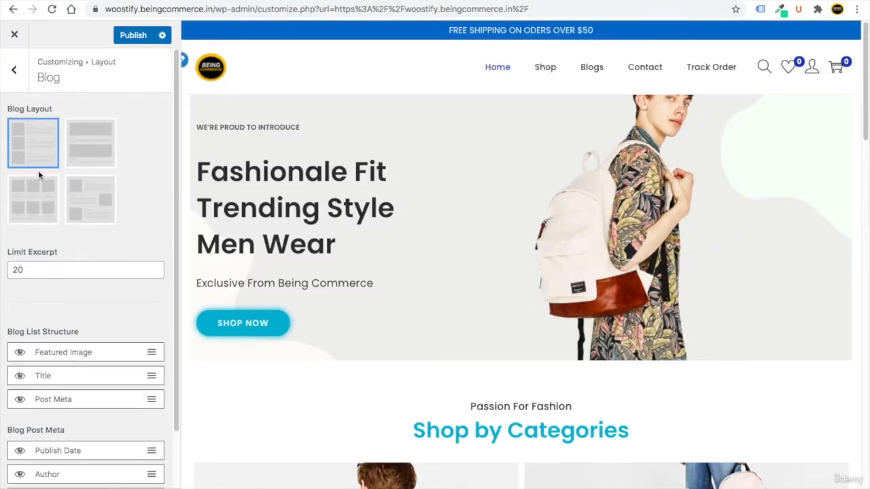
- Set the Shop/Product Archive sidebar to Left sidebar, check it on the Shop page preview, and publish the change
click(14, 68)
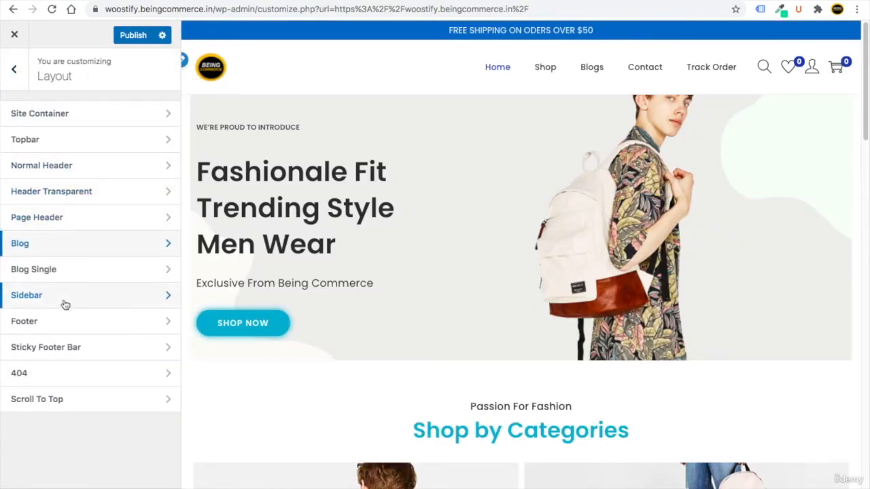
click(66, 299)
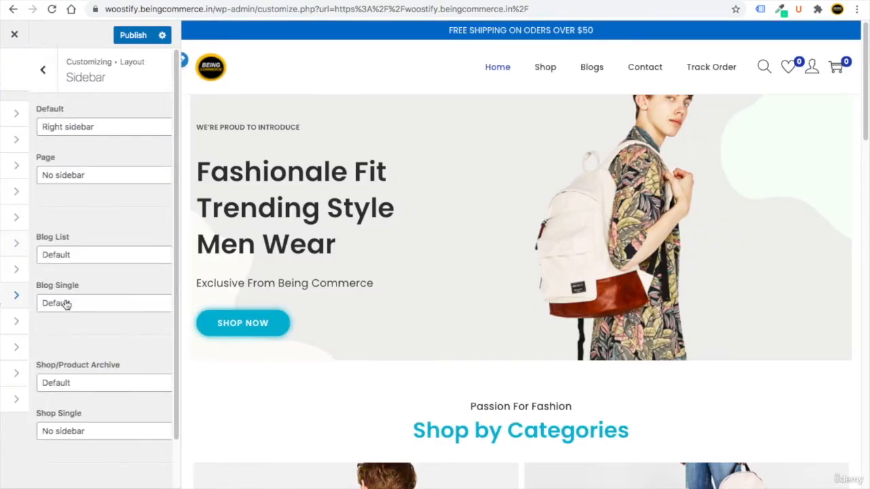
click(544, 68)
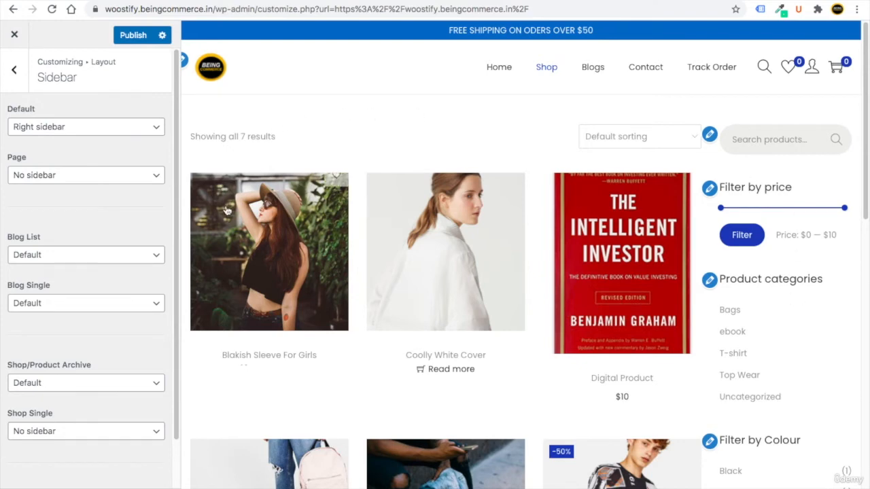
click(73, 383)
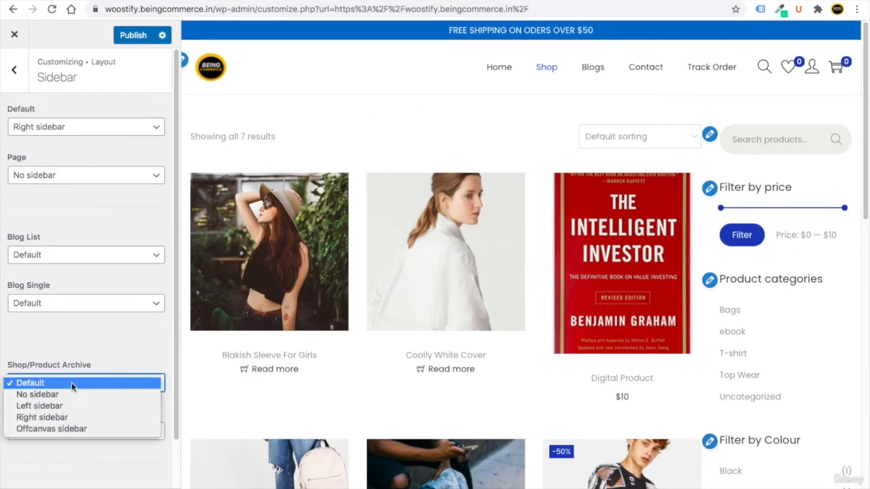
click(72, 407)
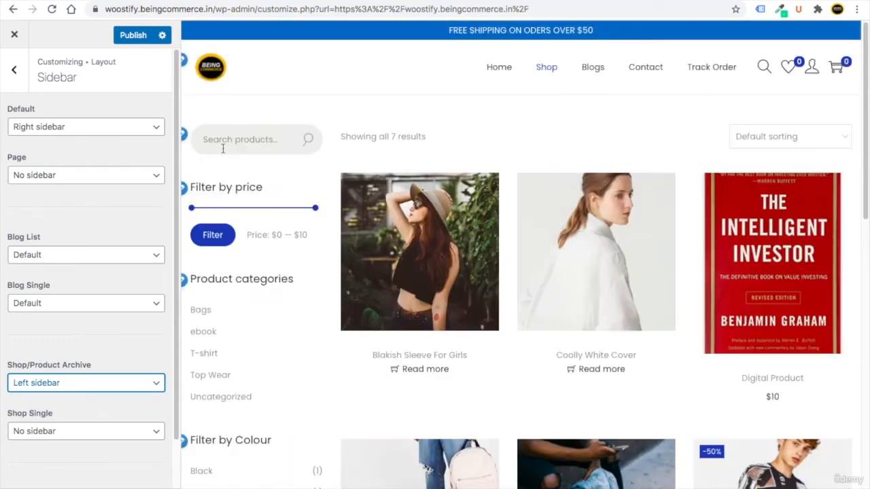
scroll(301, 301, down, 3)
scroll(301, 301, down, 4)
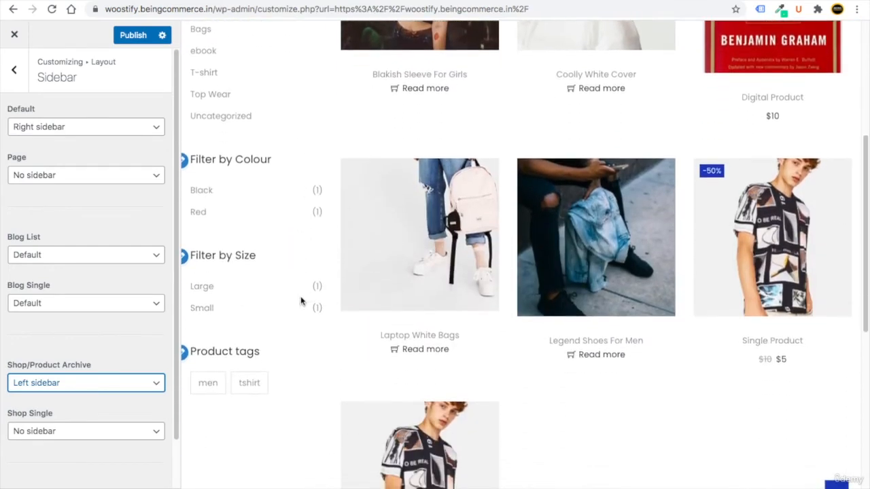
scroll(301, 301, up, 7)
click(134, 35)
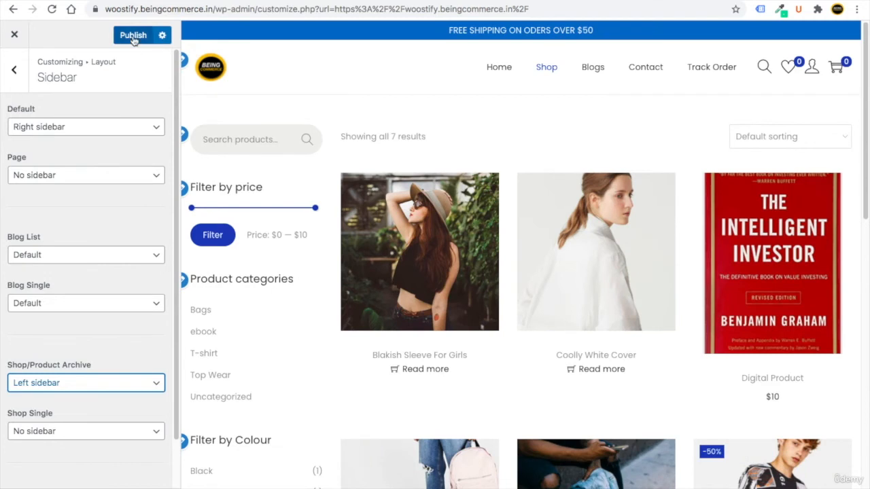
- Remove "| Powered by [theme_author]" from the footer's custom text, leaving "Copyright © [current_year] [site_title]"
click(14, 70)
click(65, 322)
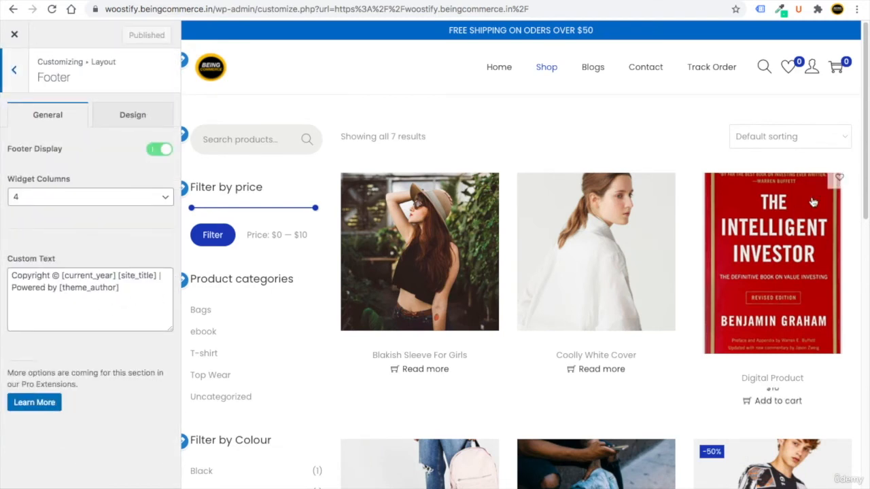
drag(865, 182, 865, 484)
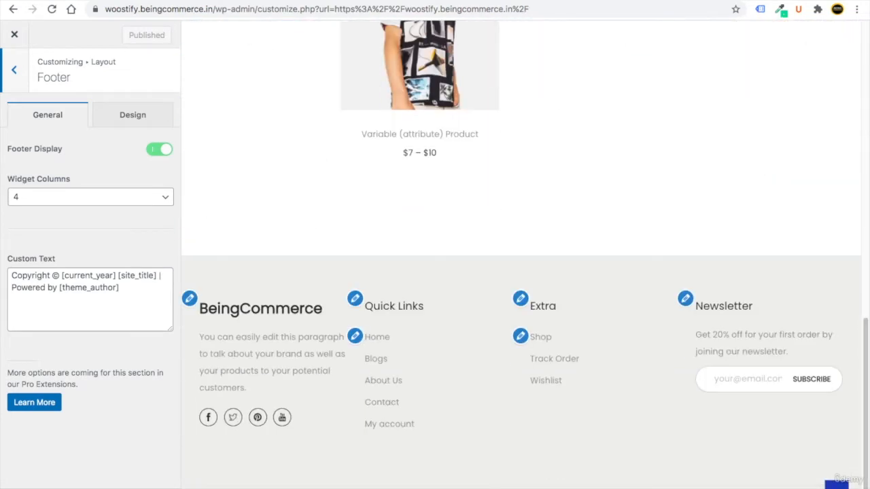
drag(428, 473, 663, 477)
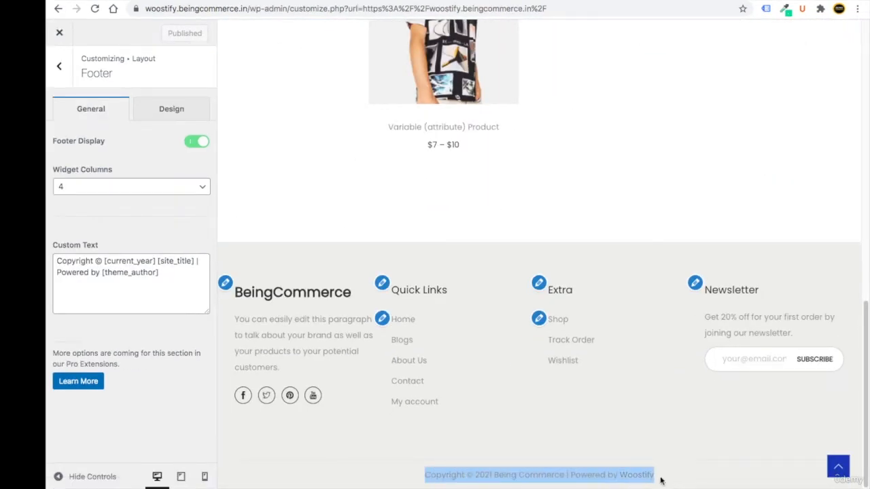
click(656, 478)
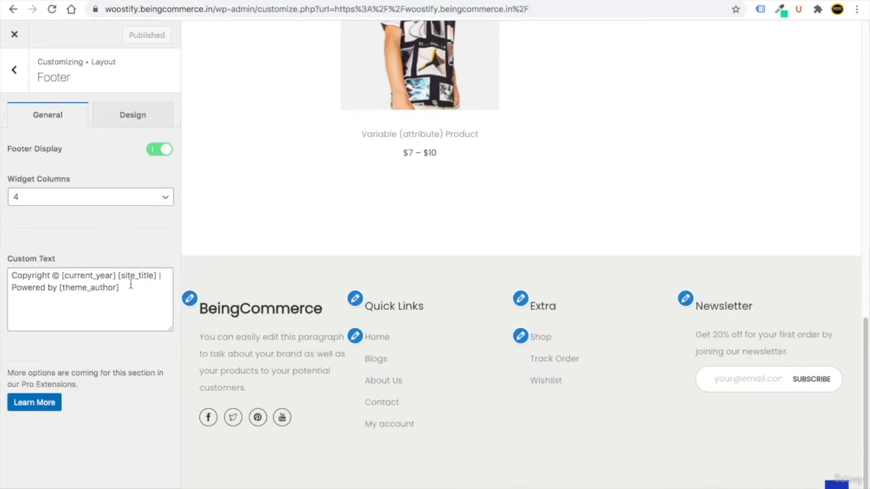
drag(118, 288, 6, 290)
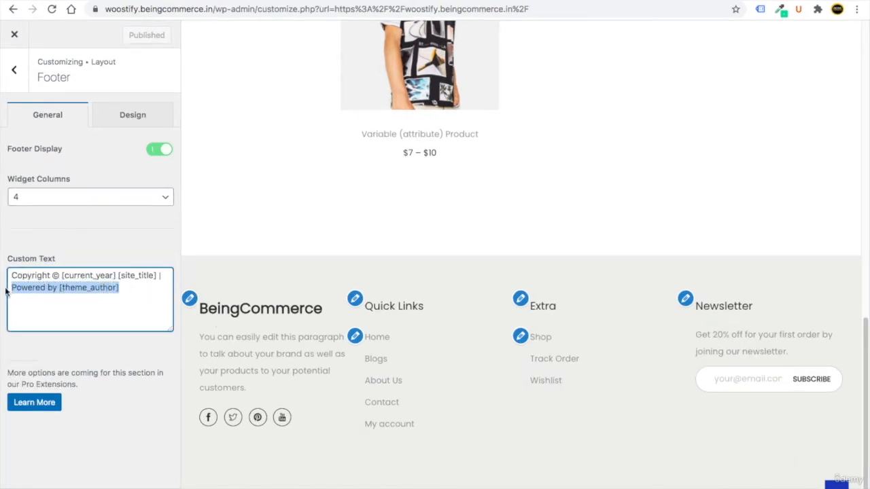
key(BackSpace)
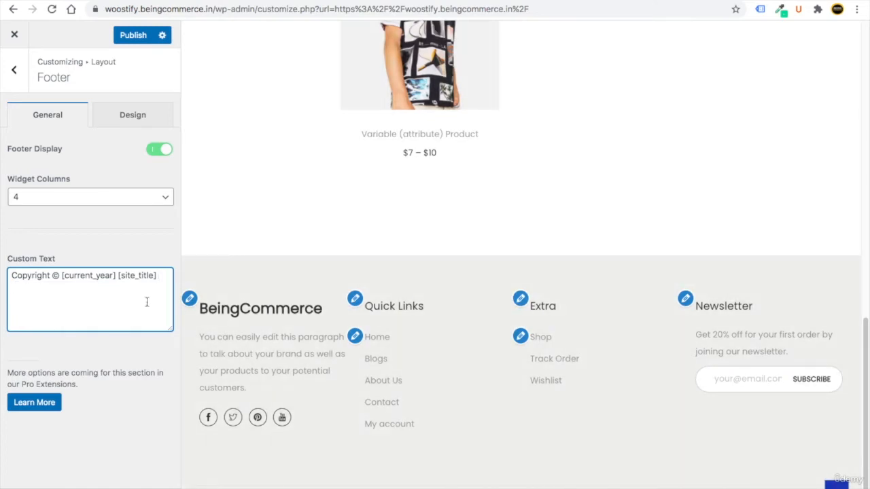
- Reduce the footer's Space value to 23 px in its design settings and return to the Layout sections
click(131, 118)
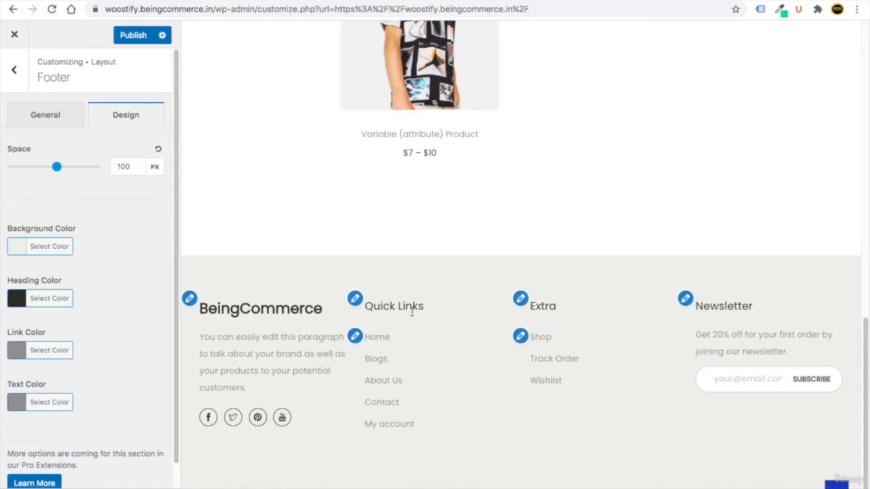
drag(422, 308, 379, 306)
drag(588, 307, 541, 306)
drag(56, 167, 21, 166)
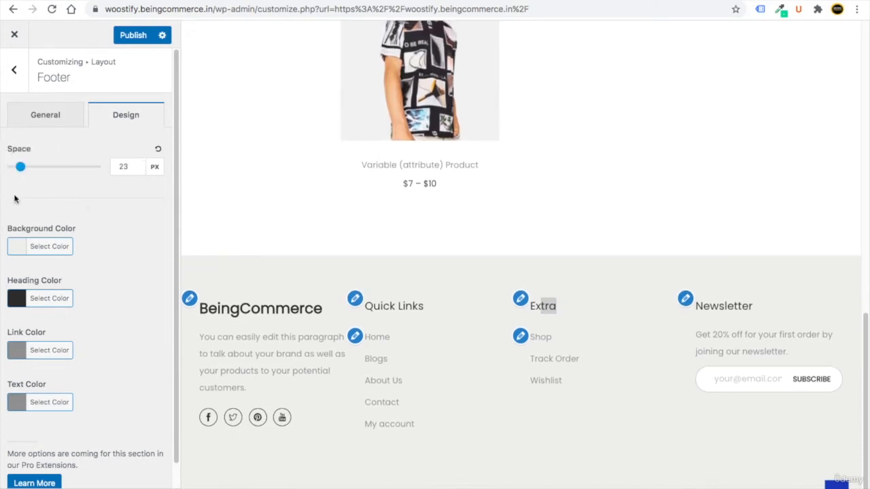
click(13, 75)
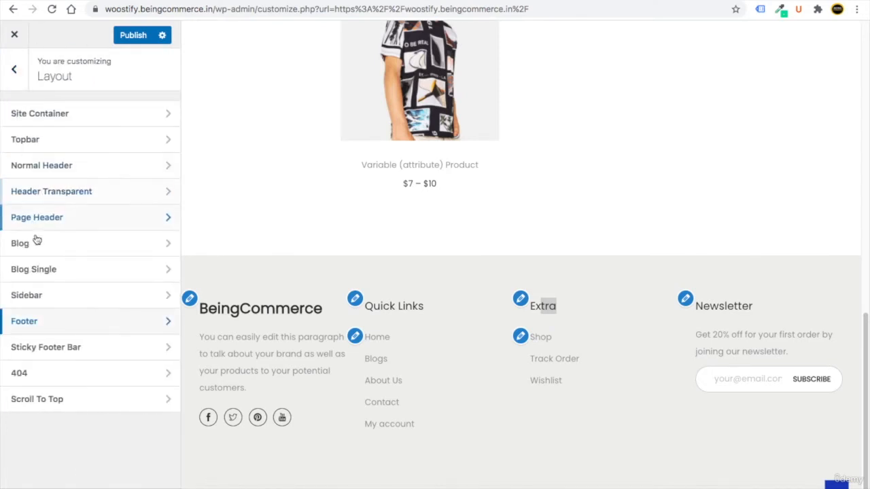
- Try the Scroll To Top button in the preview, set its icon size to 25 px, and publish
click(58, 406)
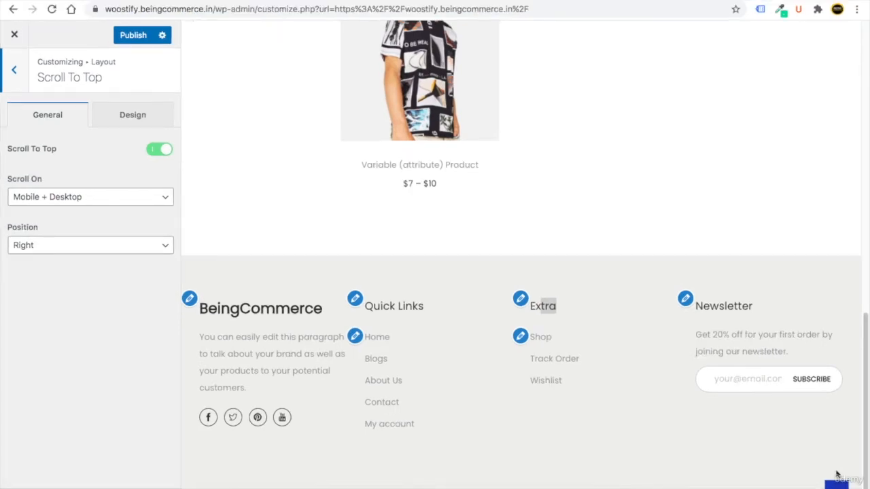
click(836, 482)
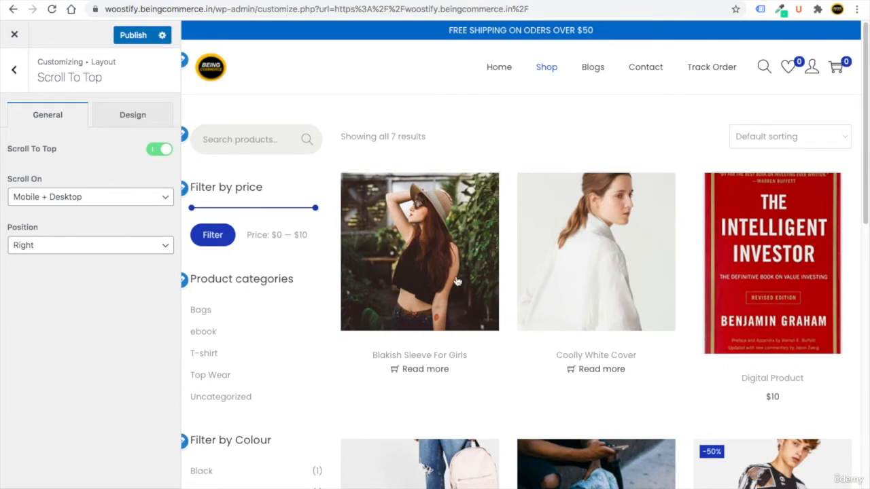
drag(37, 80, 98, 77)
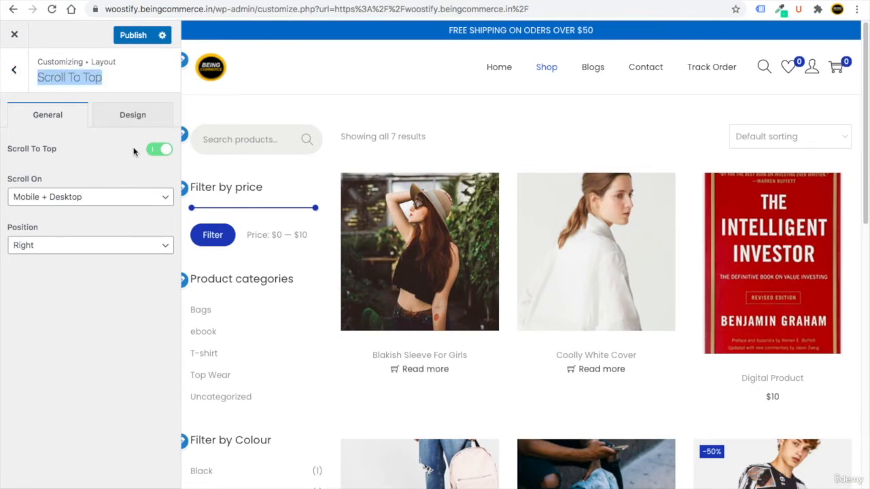
click(124, 121)
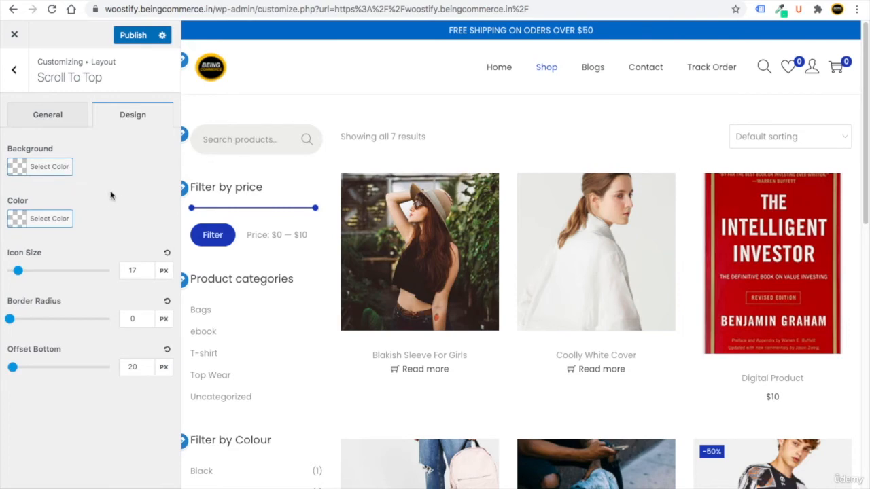
double_click(133, 269)
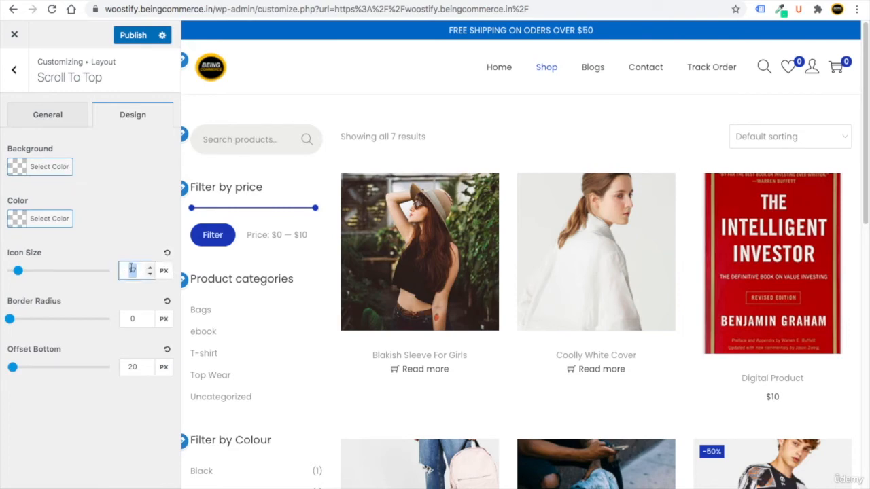
text(24)
scroll(248, 353, down, 10)
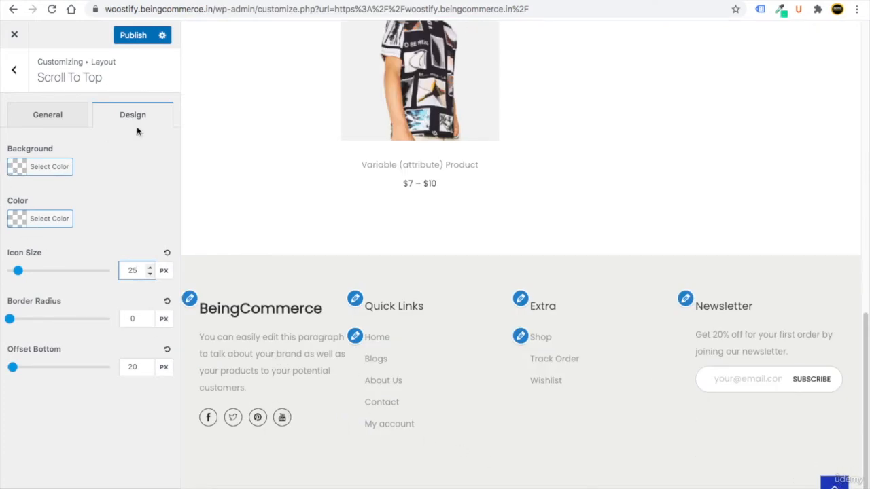
click(130, 37)
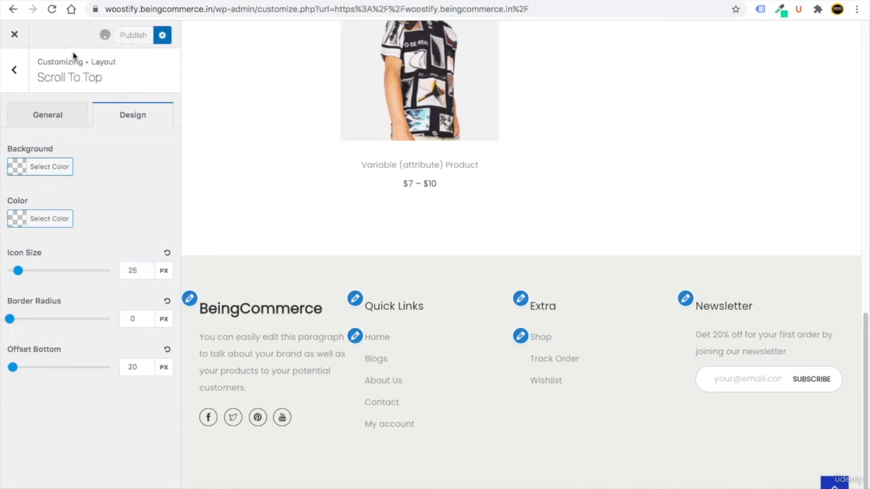
- Set the site's Theme Color to #22adc9 in the Color settings
click(13, 76)
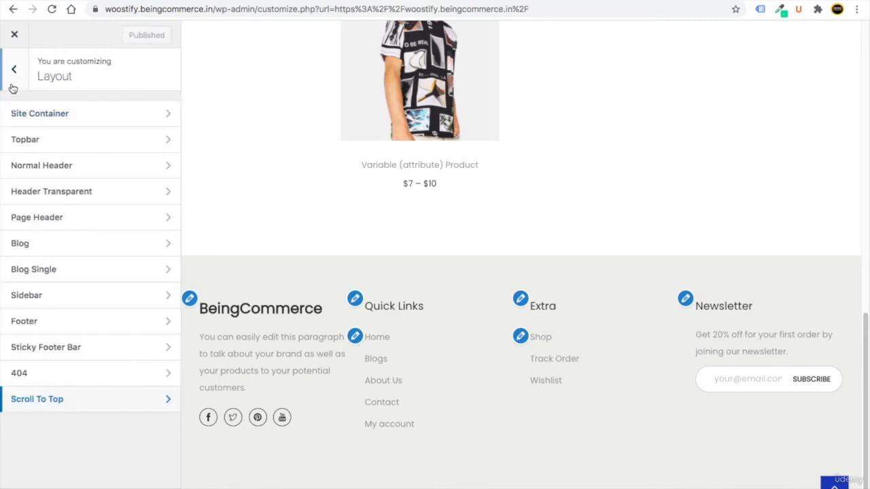
click(14, 76)
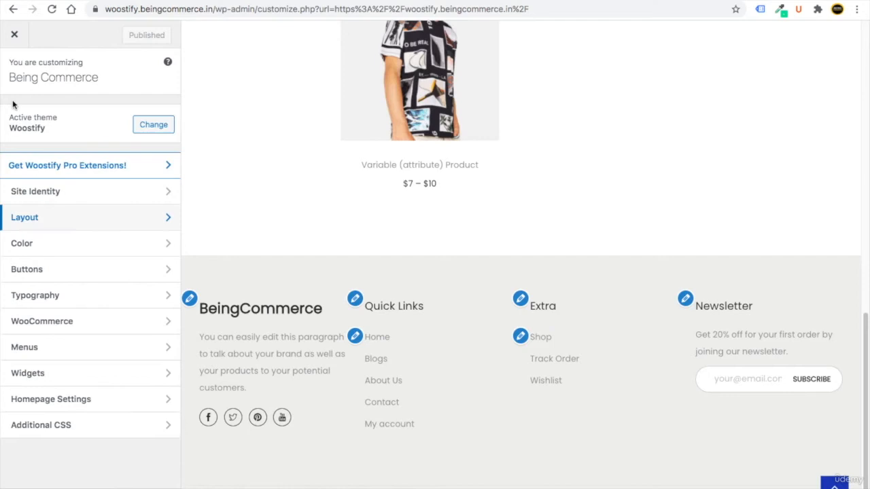
click(44, 246)
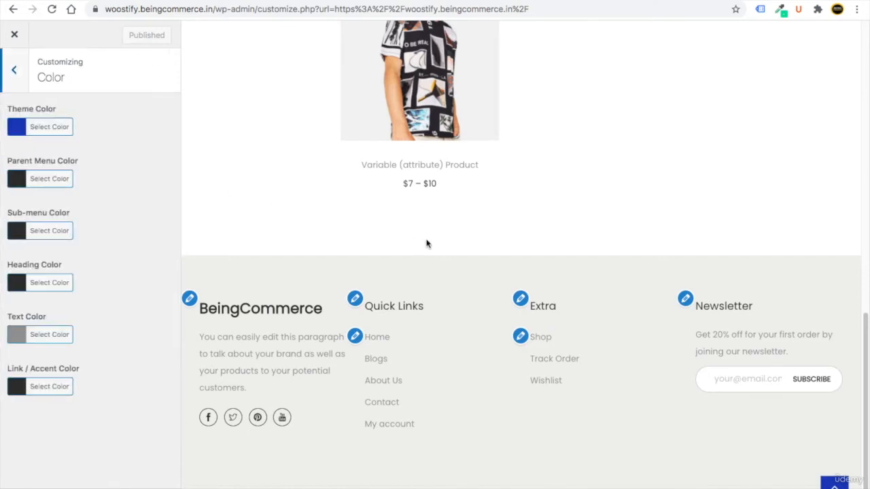
scroll(426, 244, up, 10)
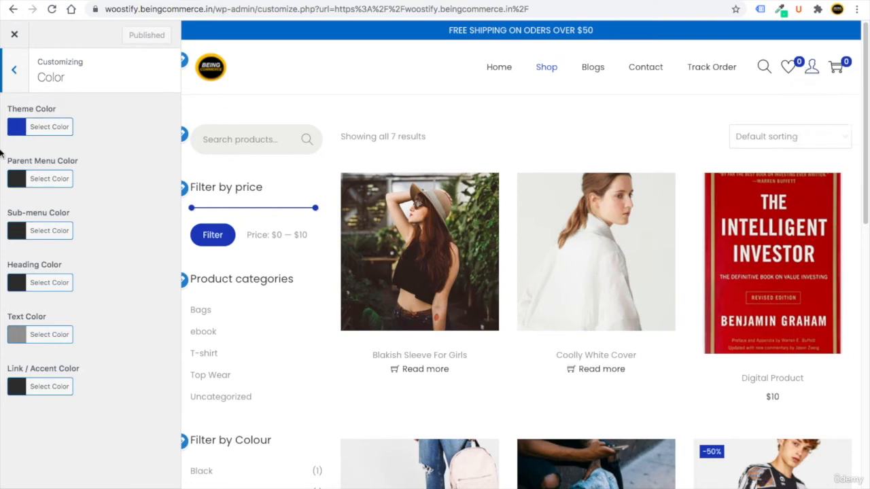
click(18, 129)
double_click(87, 126)
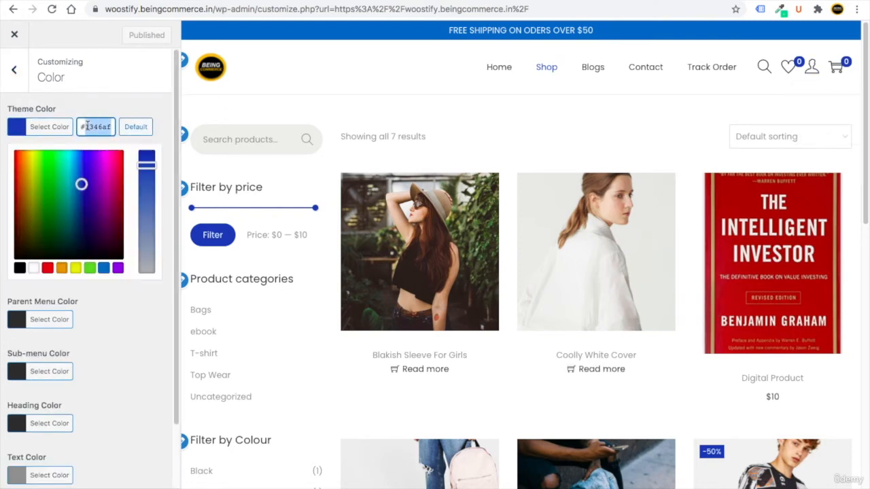
text(2222aa)
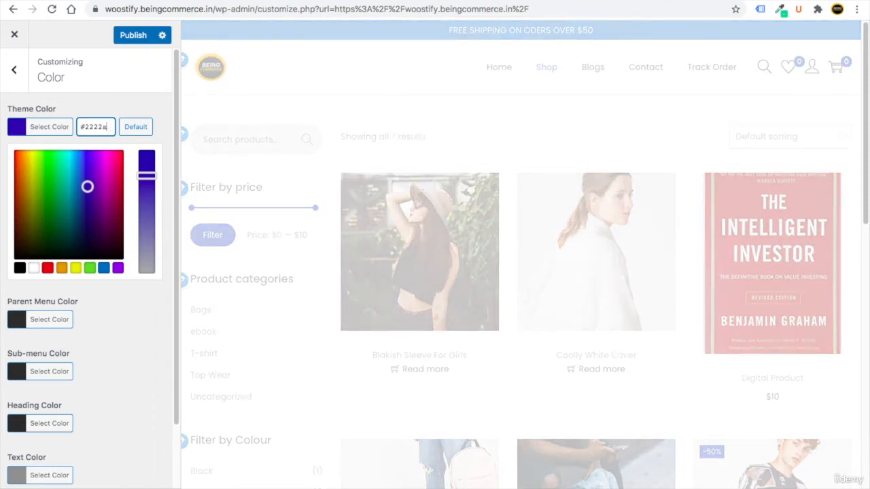
key(BackSpace)
key(BackSpace)
key(BackSpace)
key(BackSpace)
text(adc9)
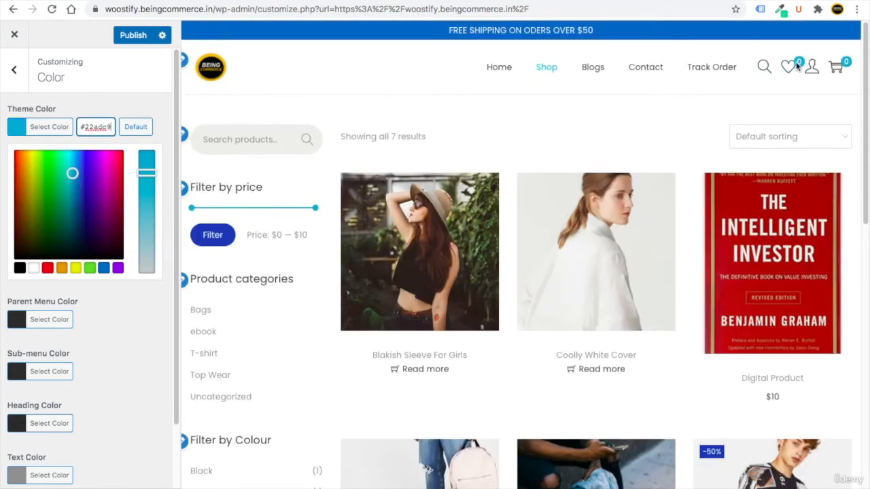
- Check the theme color on the Home page preview and publish the color change
click(500, 67)
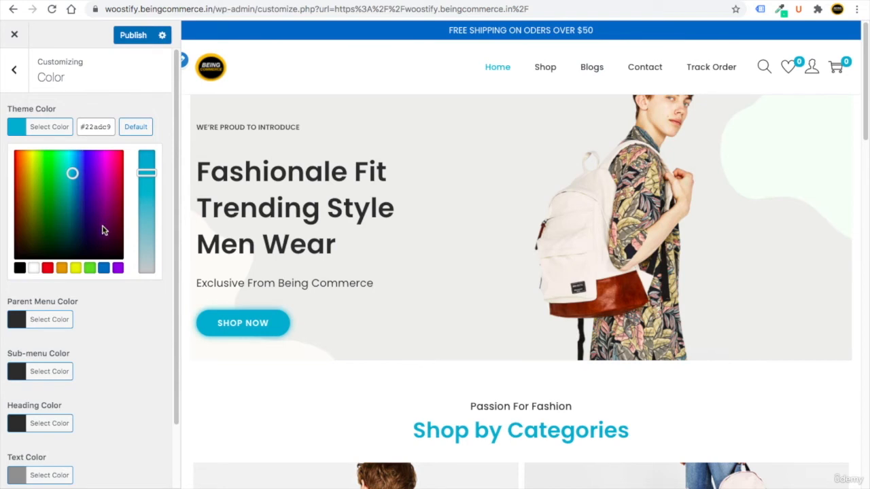
scroll(64, 409, down, 2)
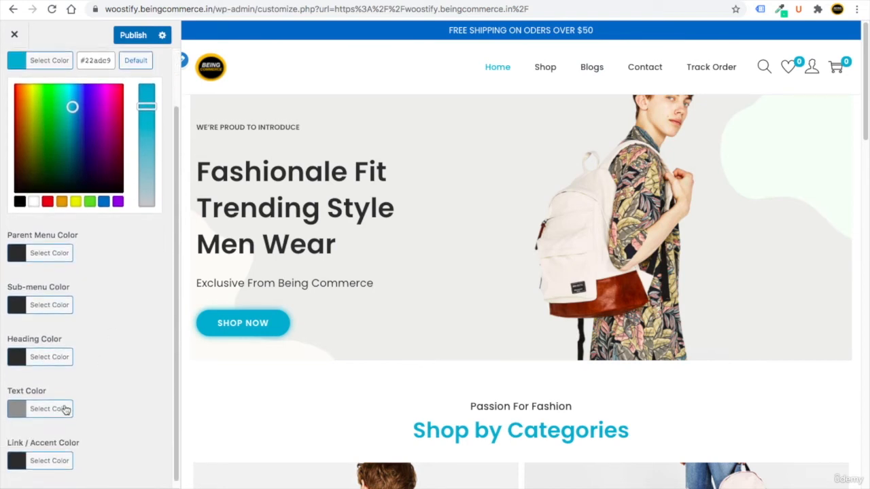
scroll(95, 278, up, 3)
click(135, 35)
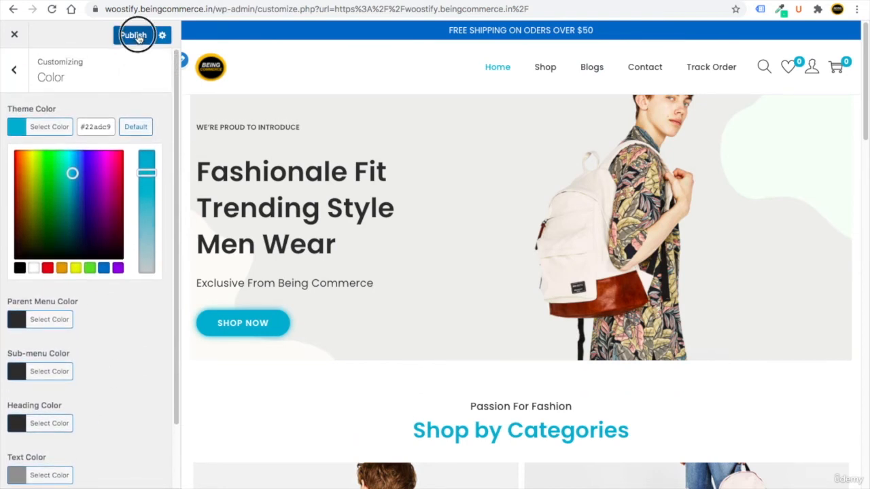
- Set the buttons' Background Color to #22adc9, check it on the Shop page preview, and publish
click(14, 69)
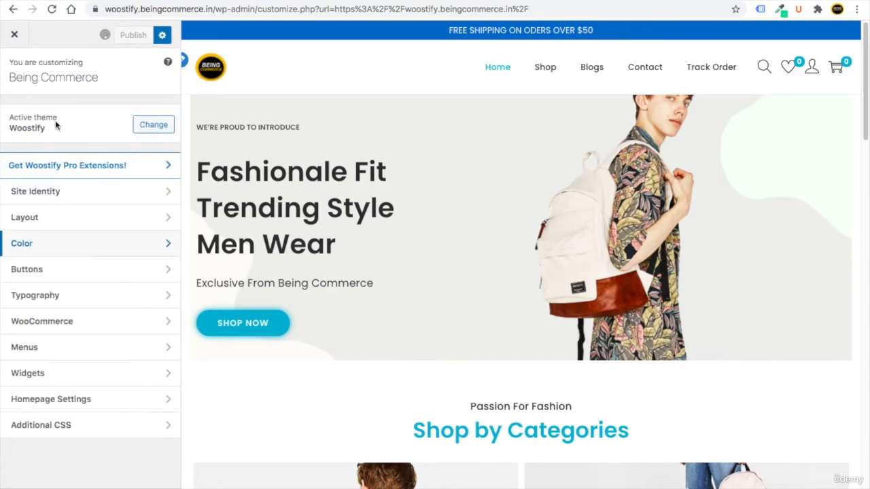
click(66, 272)
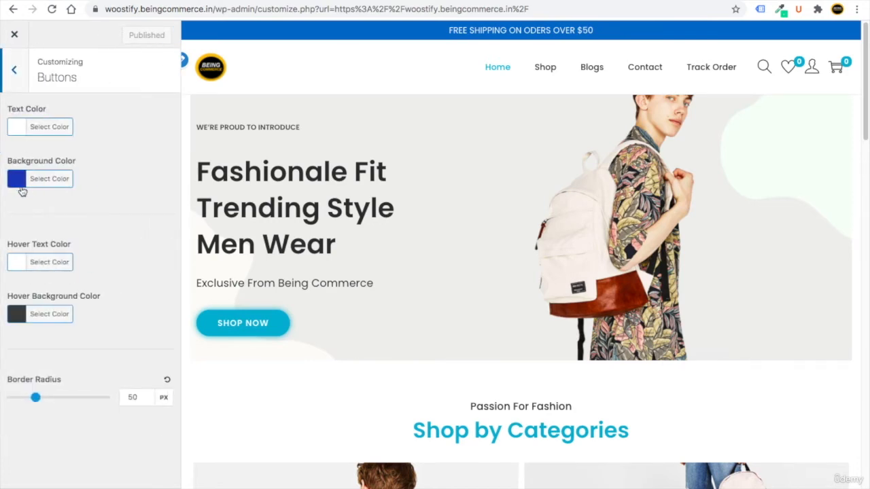
click(541, 69)
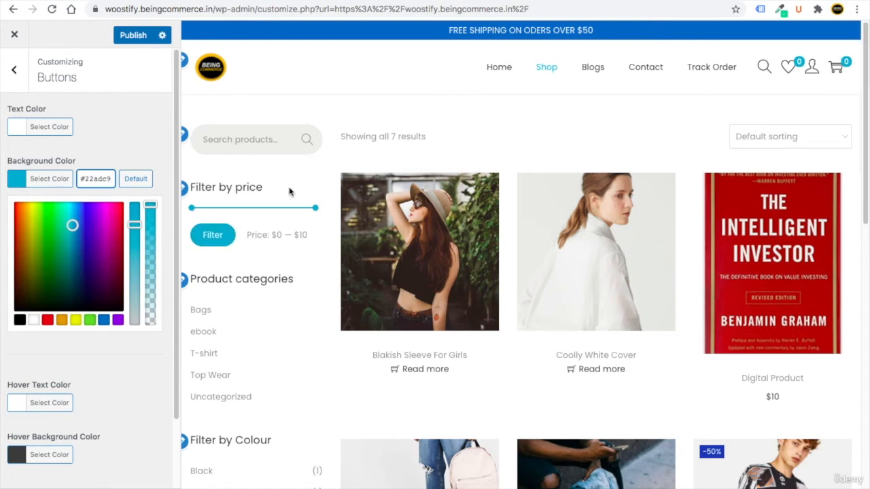
click(102, 109)
click(129, 34)
click(22, 81)
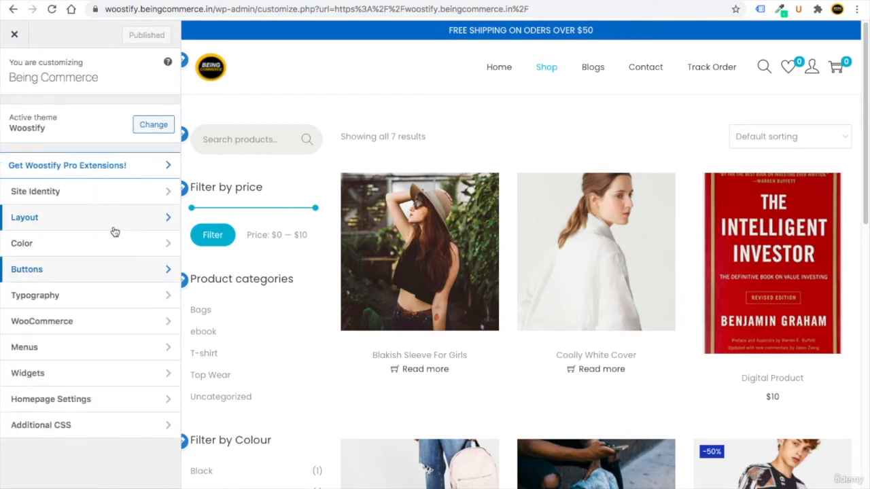
- Set the site's Text Color to #474747 in the Color settings and publish the change
click(72, 248)
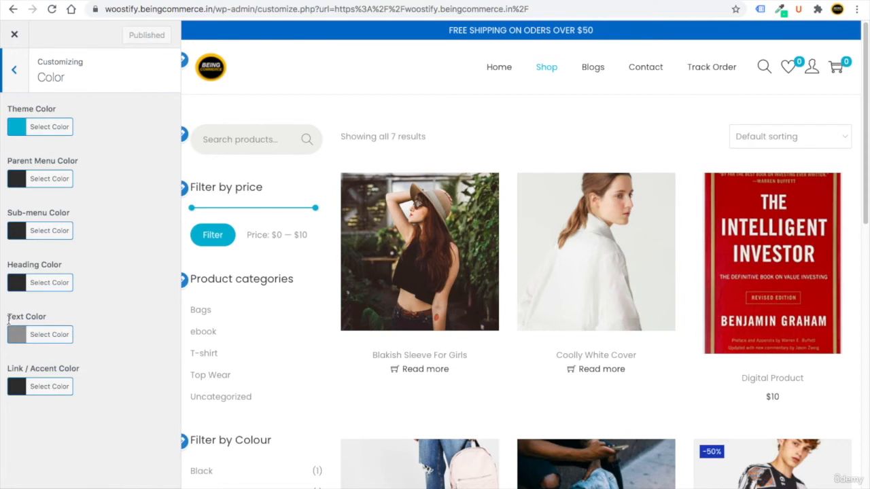
click(20, 336)
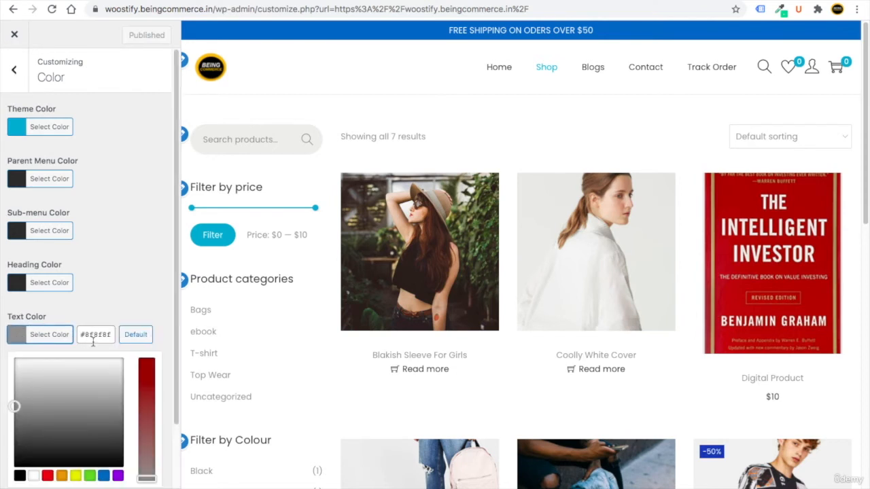
double_click(95, 334)
text(447744)
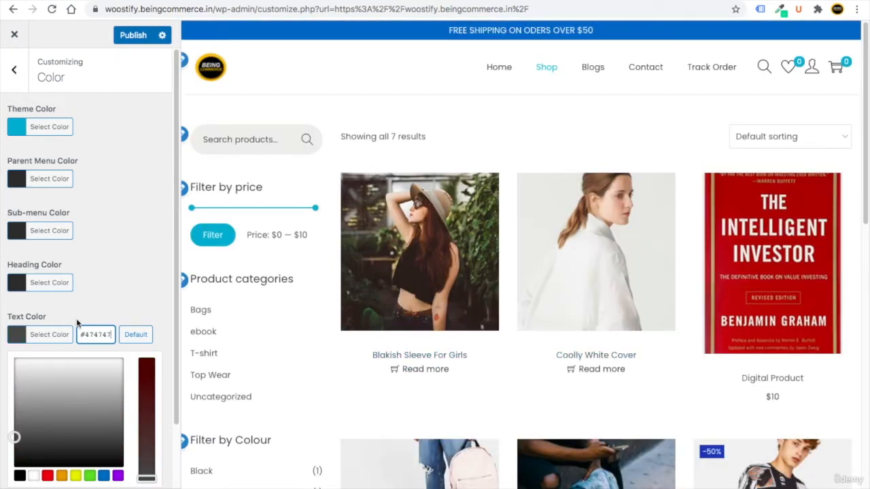
click(129, 35)
click(15, 82)
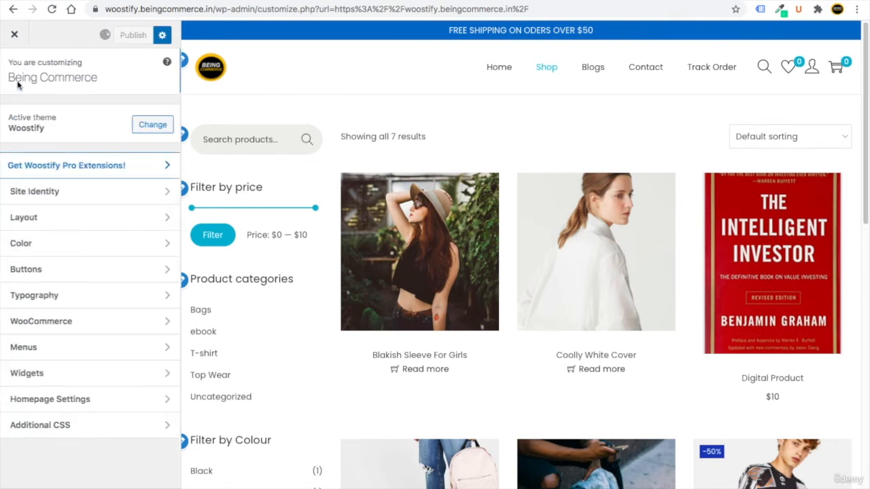
- Try enabling the WooCommerce store notice with its demo store text, and turn it off again
click(76, 324)
click(72, 113)
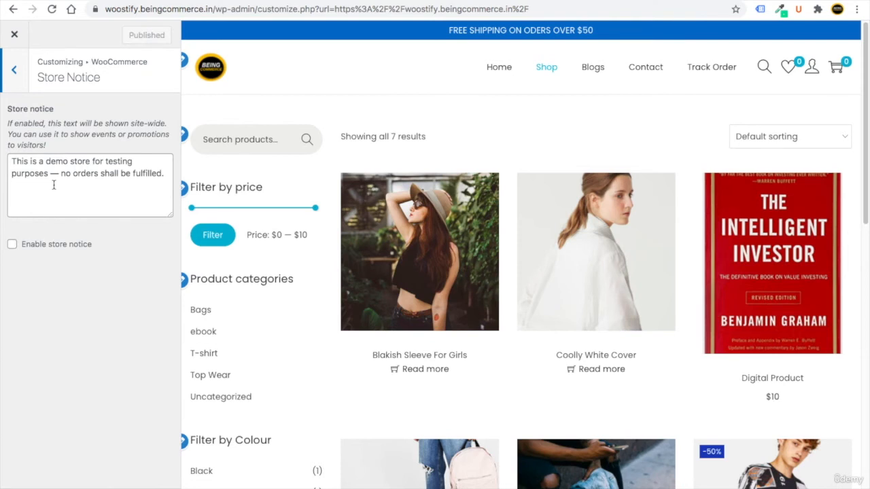
drag(163, 176, 15, 167)
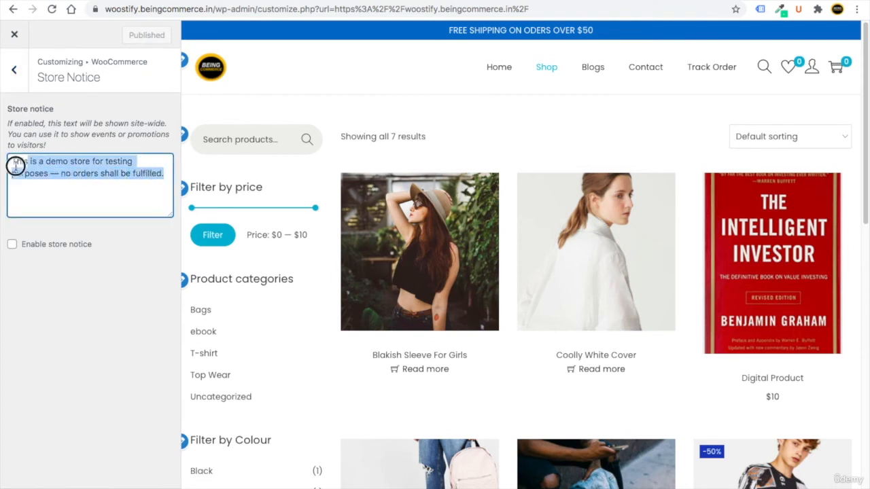
click(45, 310)
click(13, 245)
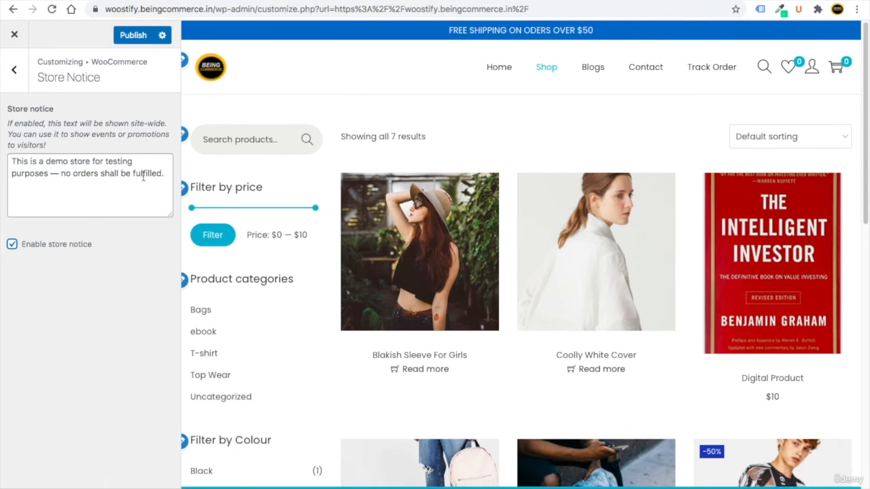
drag(164, 176, 10, 161)
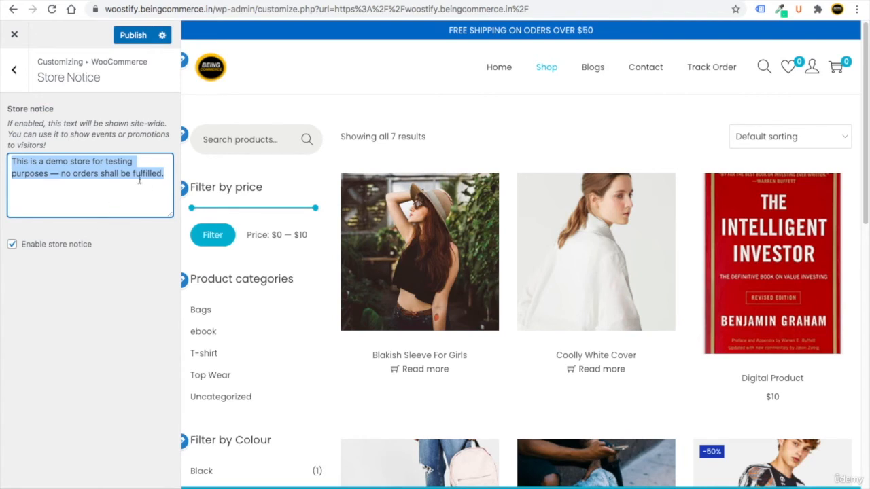
click(12, 244)
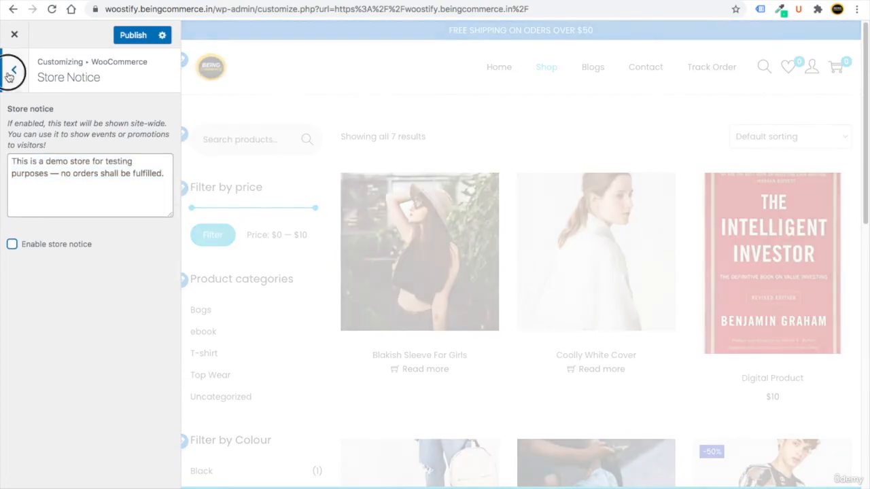
- Look over the WooCommerce Product Catalog settings and return to the WooCommerce sections
click(14, 70)
click(66, 142)
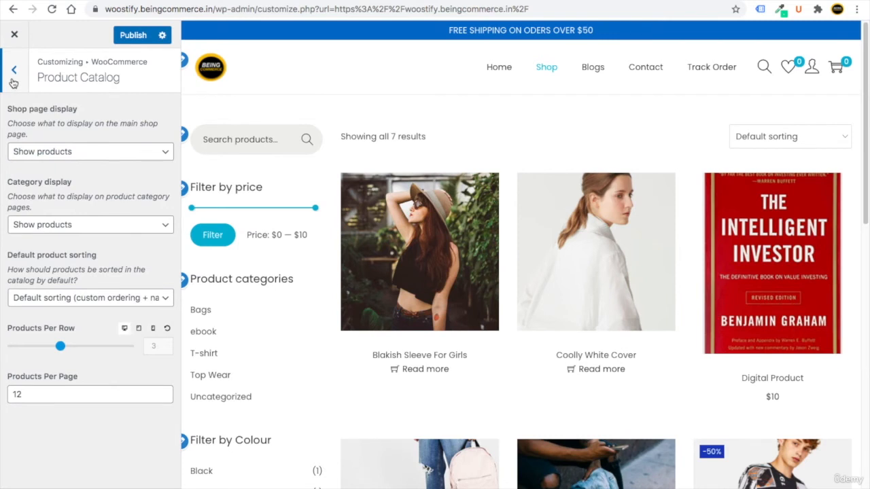
click(13, 79)
- Set the product images' thumbnail cropping to a custom 3:4 aspect ratio
click(75, 166)
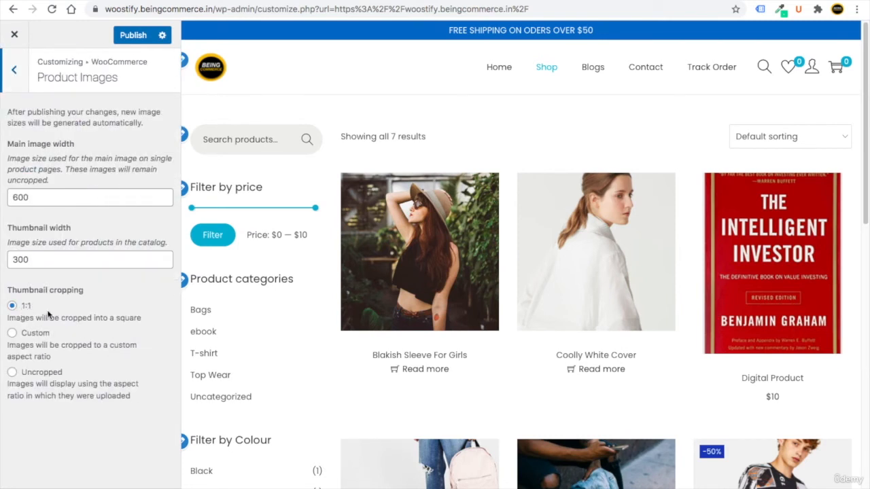
click(12, 333)
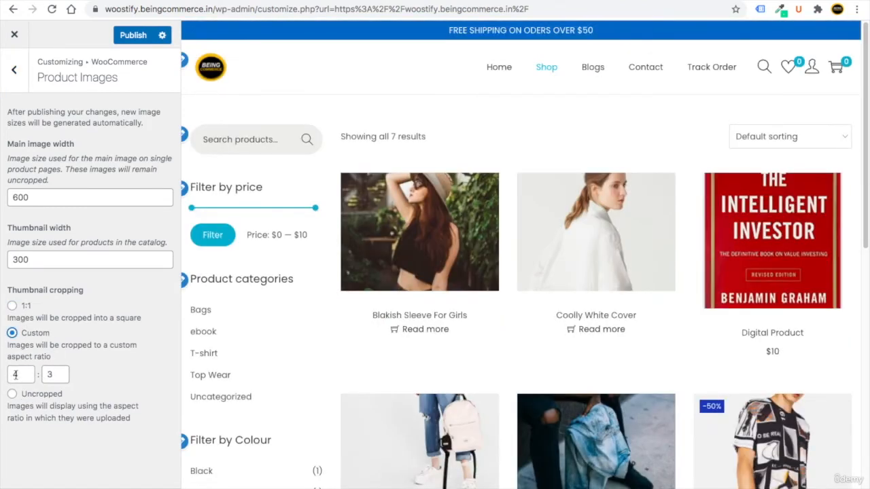
double_click(15, 374)
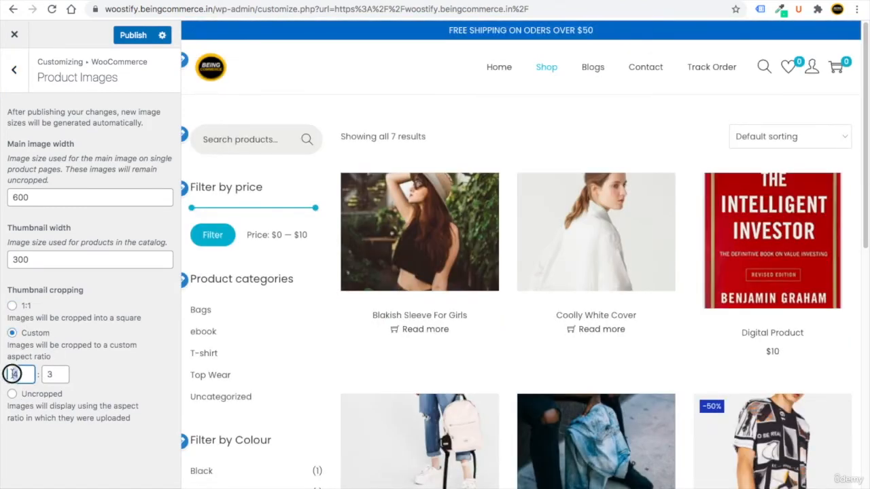
text(3)
double_click(54, 374)
text(4)
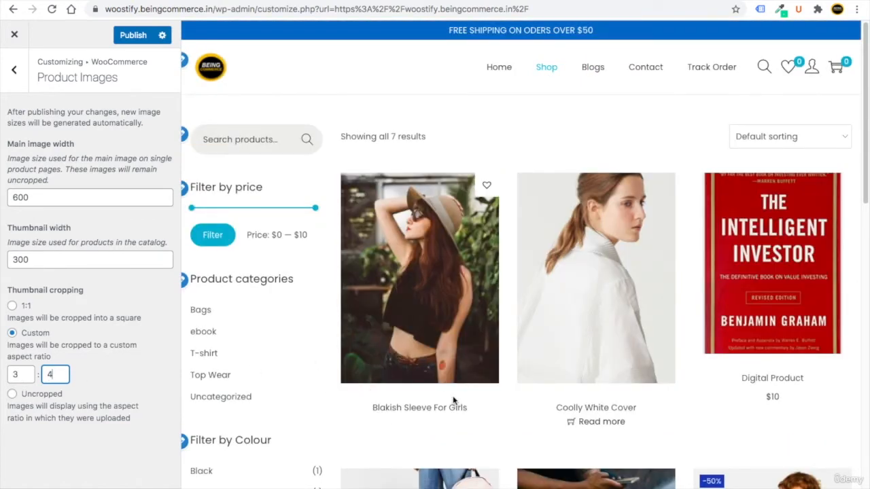
- Check the cropped product thumbnails in the Shop page preview and publish the Product Images change
scroll(454, 402, down, 3)
scroll(454, 402, down, 3)
scroll(454, 402, up, 6)
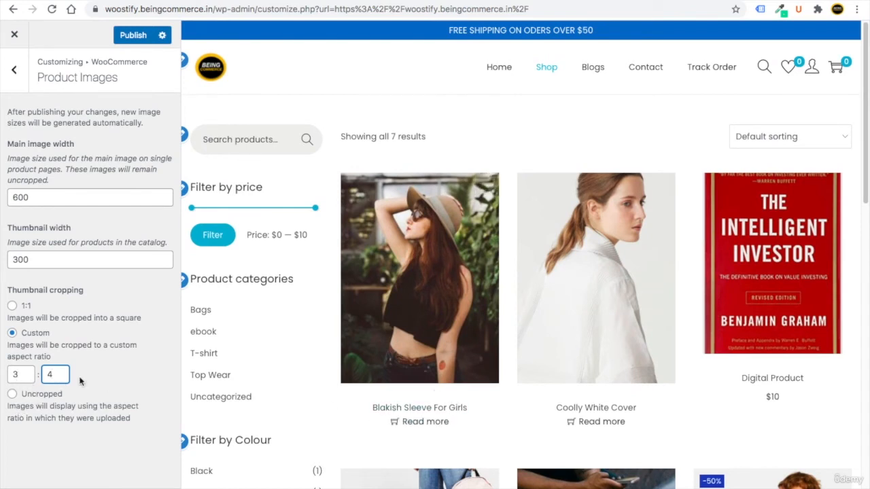
click(133, 35)
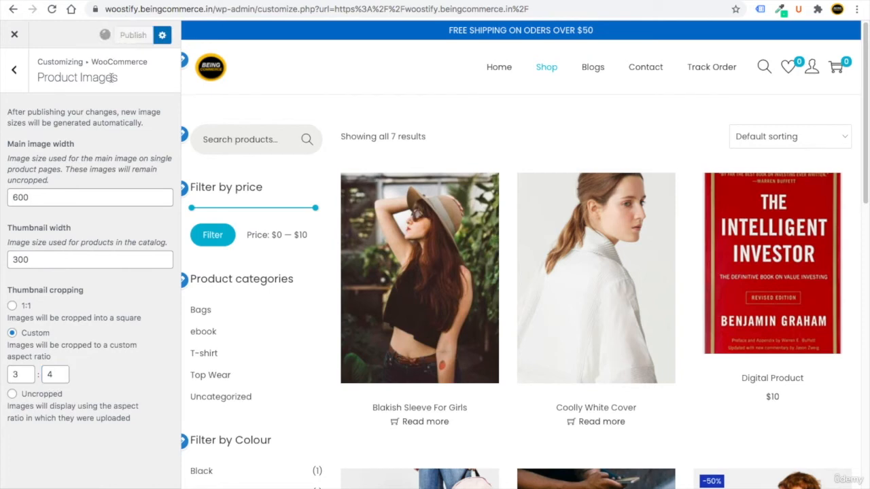
click(13, 71)
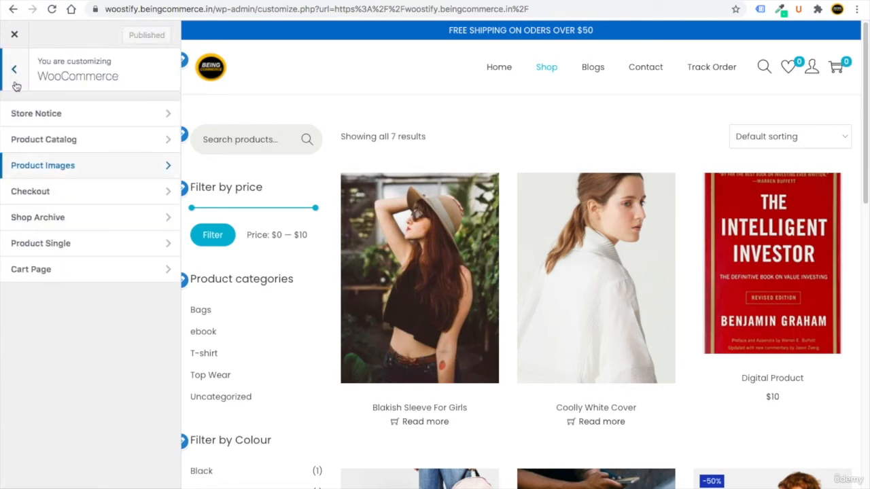
- Enable Multi Step Checkout and Distraction Free Checkout in the WooCommerce Checkout settings
click(63, 198)
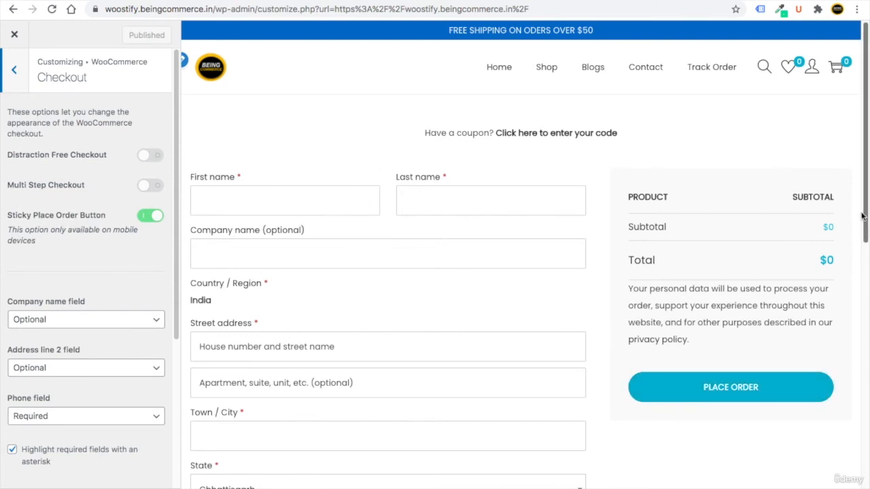
drag(862, 214, 856, 392)
scroll(203, 197, up, 10)
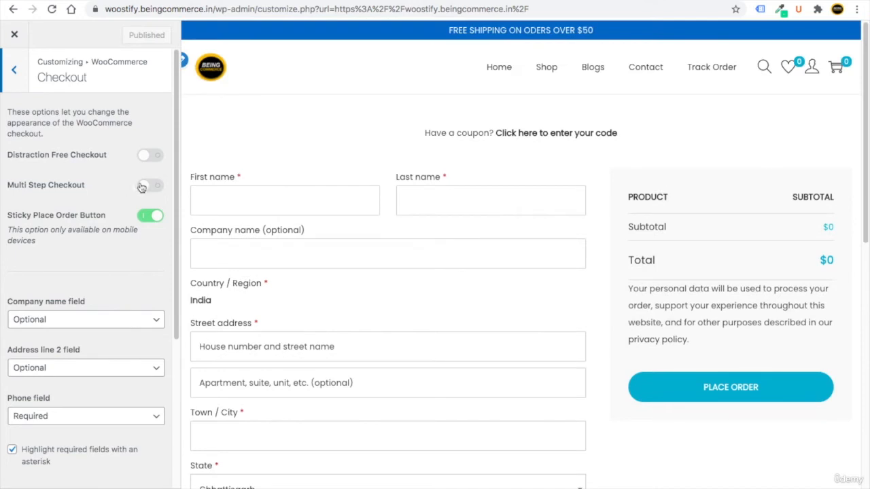
click(144, 186)
click(149, 155)
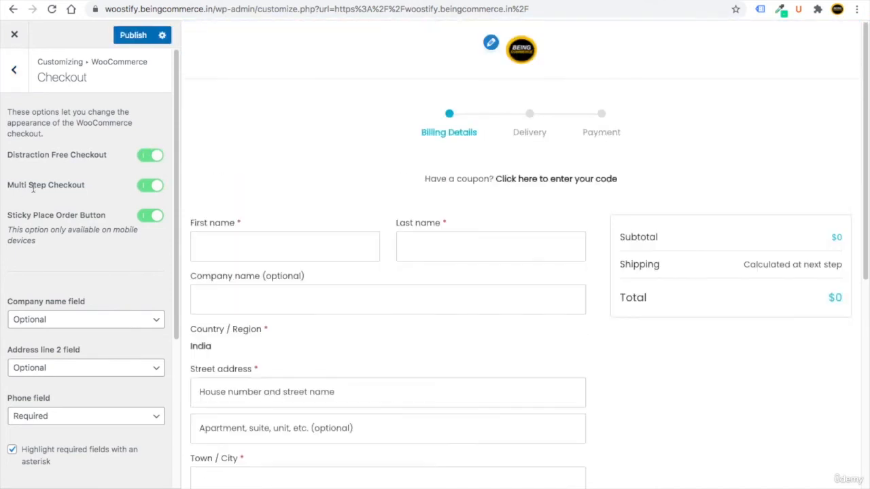
drag(11, 184, 63, 185)
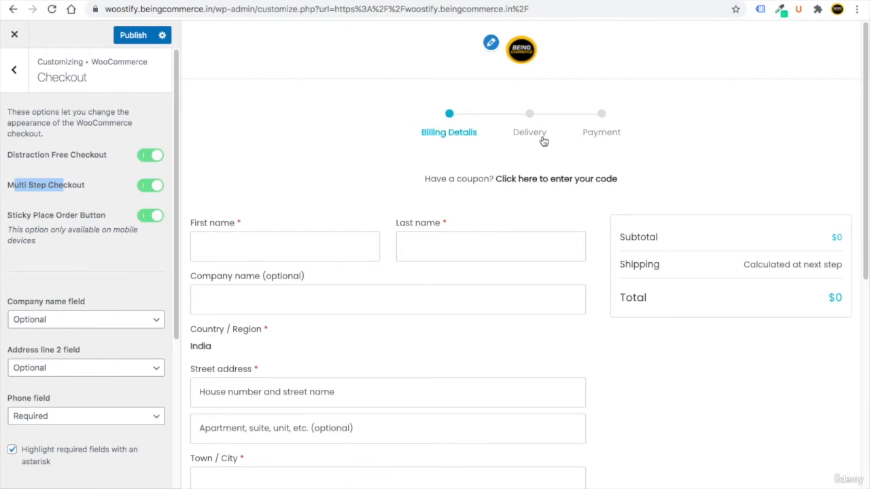
click(19, 158)
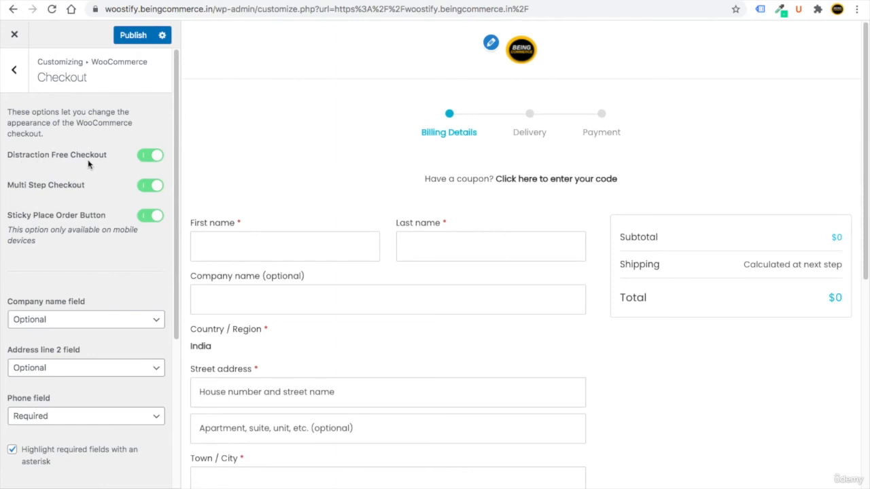
- Compare the checkout preview with Distraction Free Checkout off and on, leave it enabled, and publish
click(146, 157)
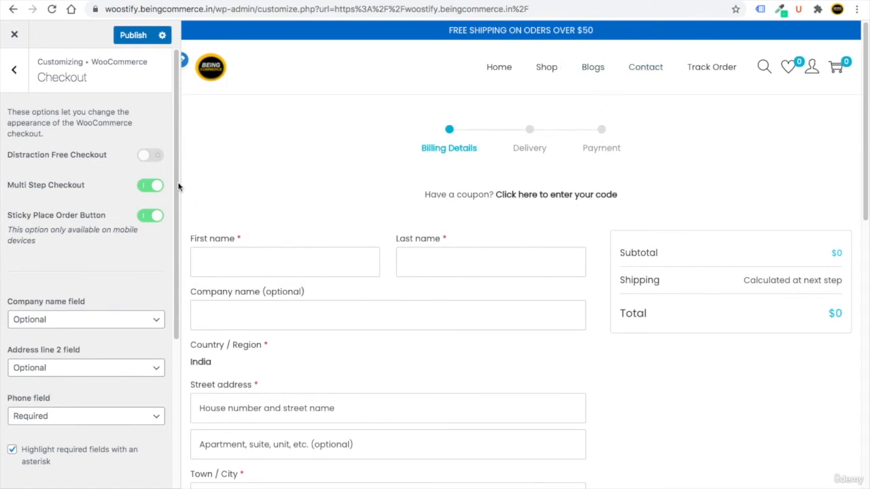
click(147, 157)
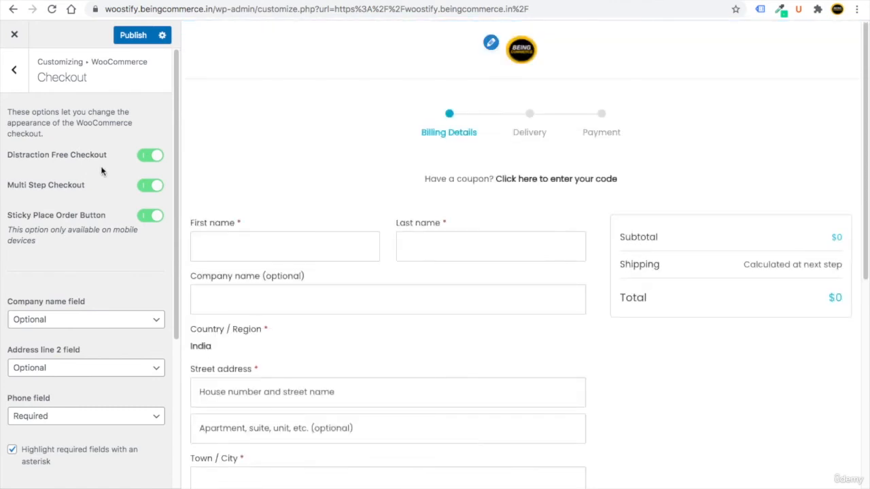
click(133, 35)
click(13, 70)
- Open the WooCommerce Shop Archive settings and show the Shop page in the preview
click(72, 225)
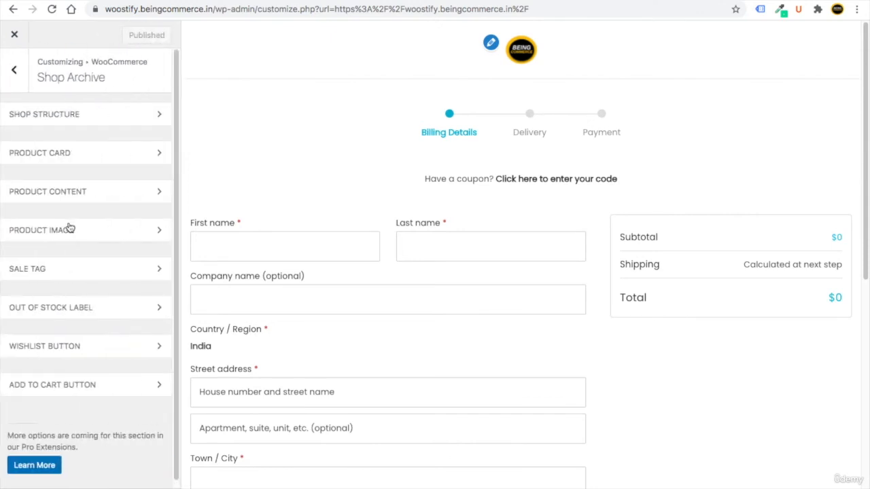
click(525, 64)
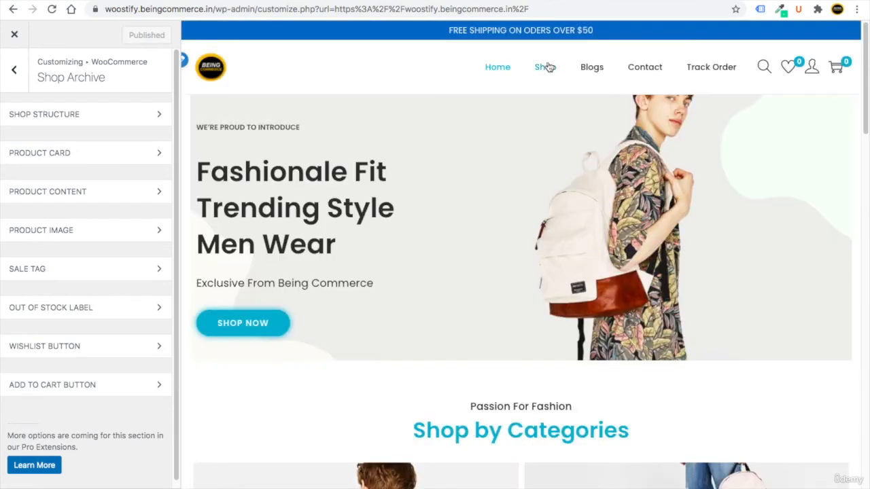
click(547, 67)
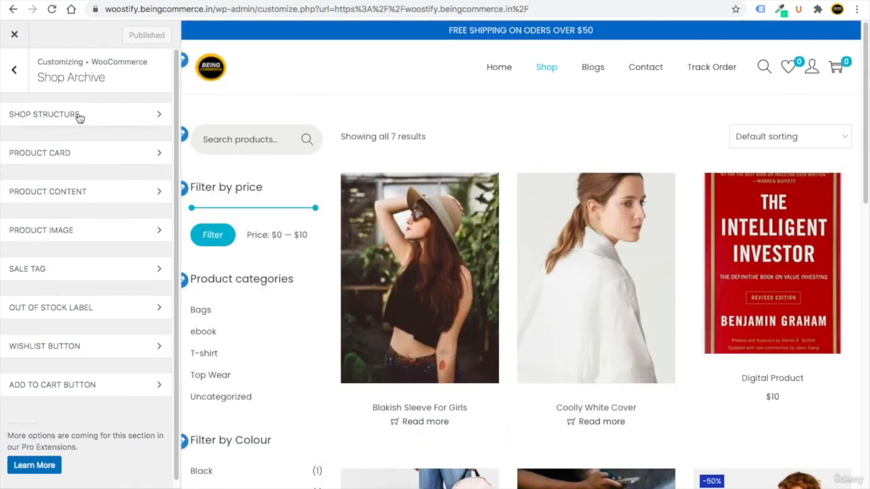
- Examine the Shop Structure options, the product sorting list in the preview, and the Product Card section
click(78, 116)
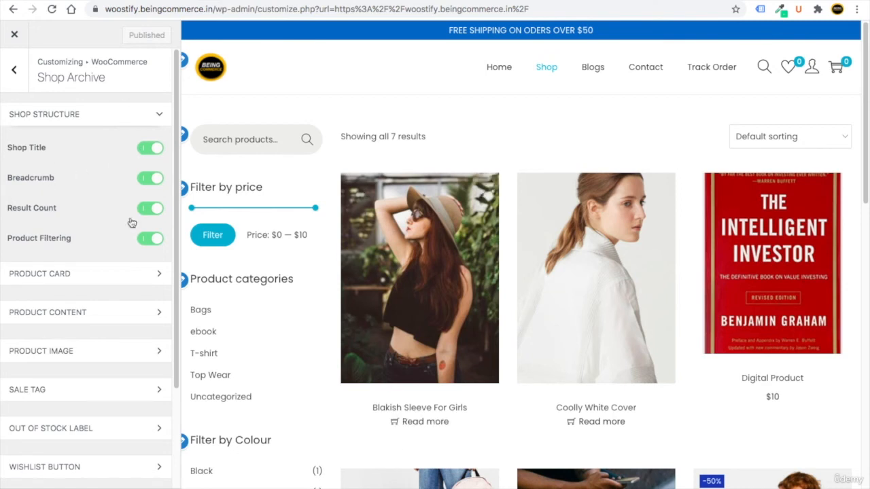
drag(10, 241, 53, 242)
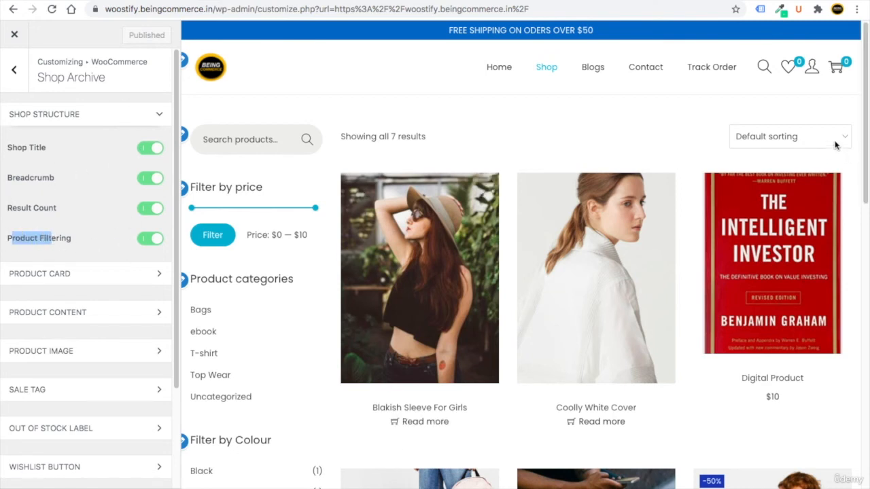
click(786, 140)
click(177, 193)
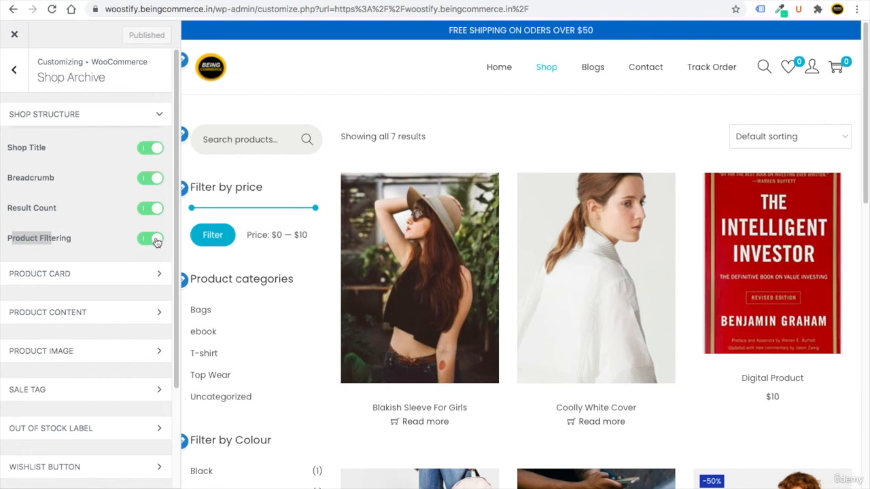
click(90, 122)
click(84, 153)
click(84, 153)
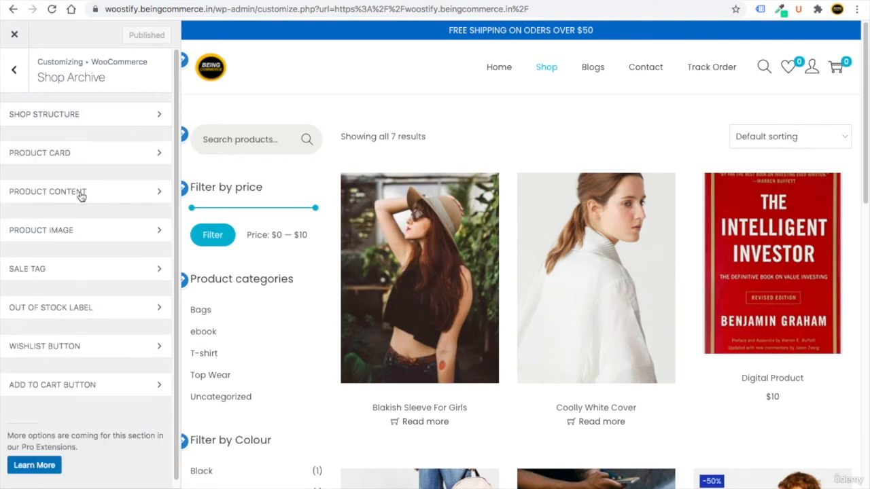
- Review the Product Content options, open the Product Image options, and check the hover effect on products in the preview
click(79, 194)
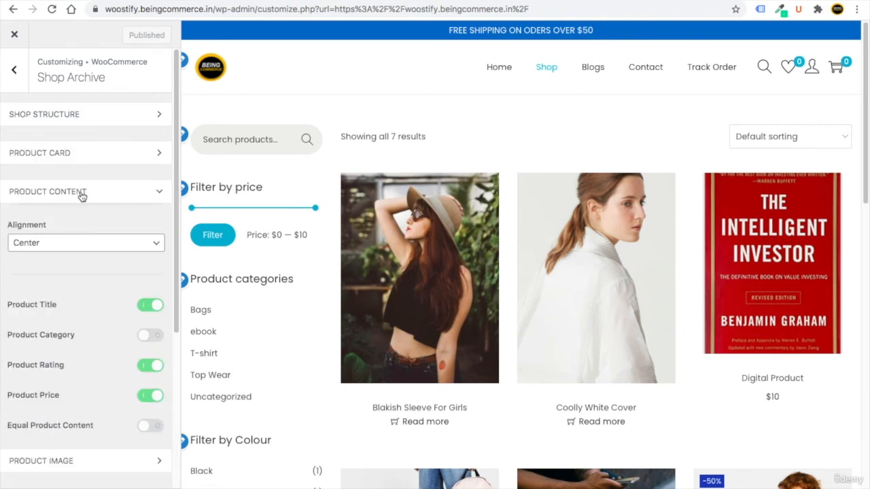
click(81, 195)
click(85, 231)
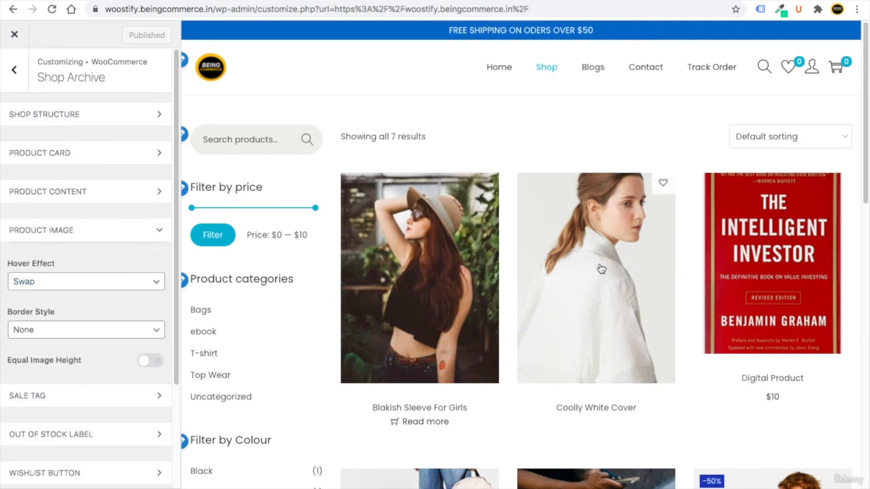
scroll(750, 381, down, 4)
mouse_move(831, 346)
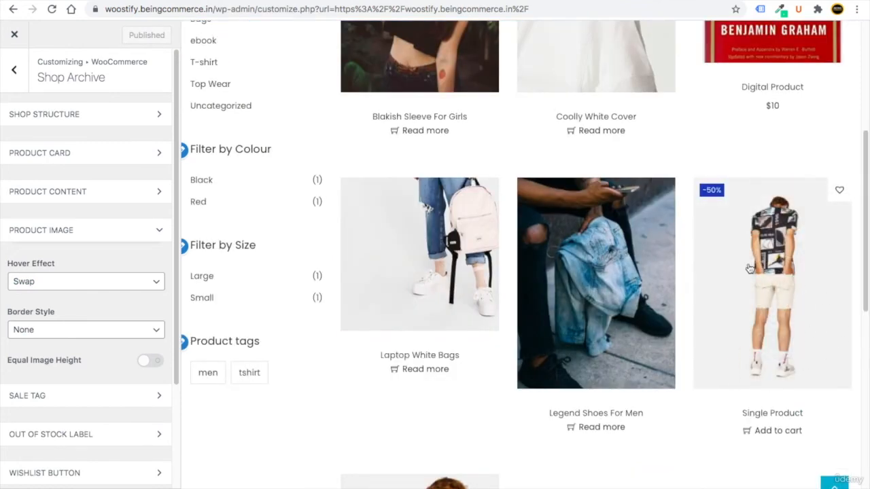
- Set the product image hover effect to Zoom and check it on the products in the shop preview
click(43, 282)
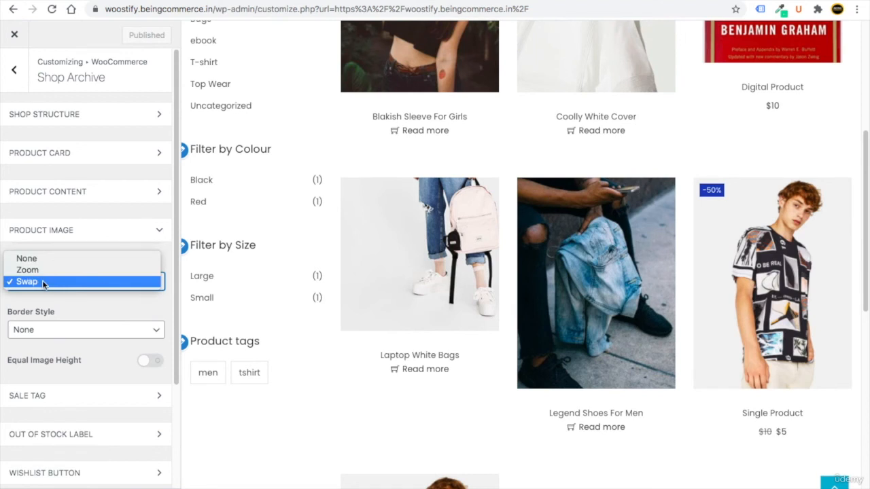
click(39, 269)
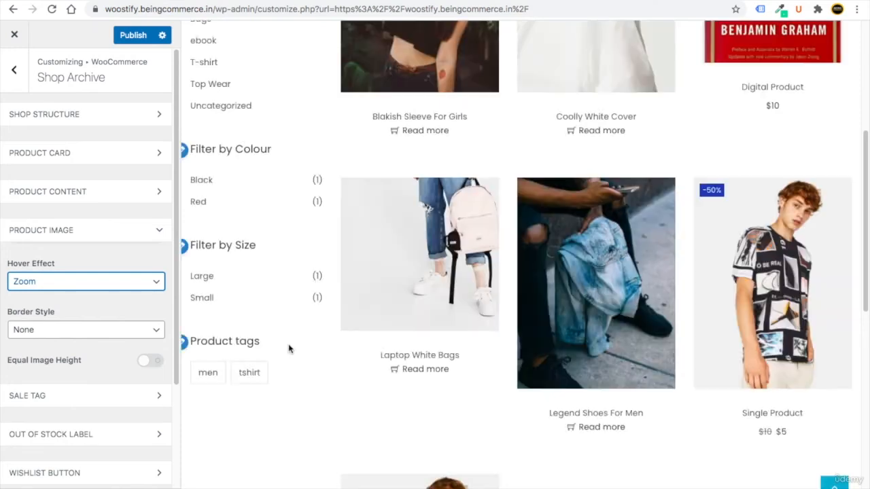
mouse_move(440, 265)
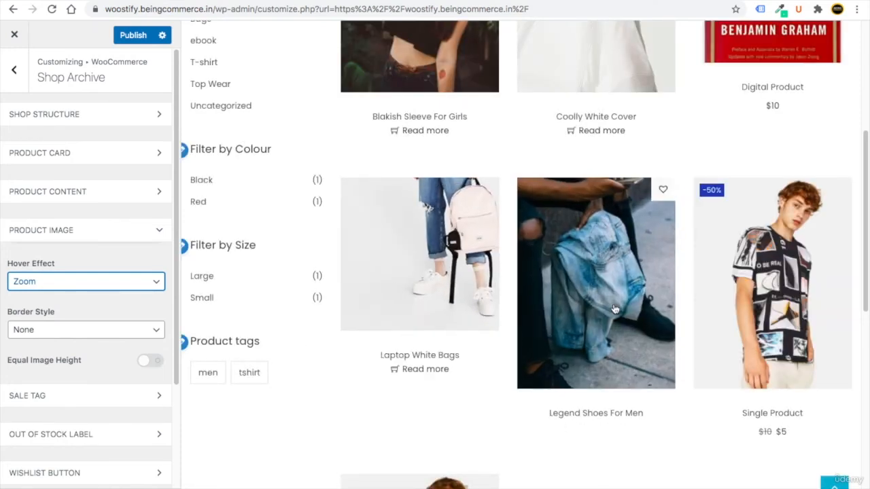
click(68, 230)
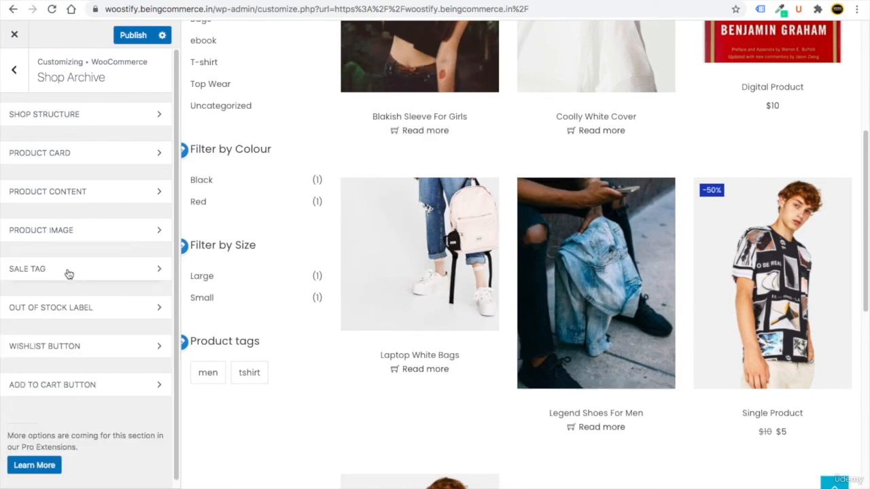
- Set the sale tag's background color to red, and try Sale Square before leaving it off
click(69, 272)
mouse_move(709, 197)
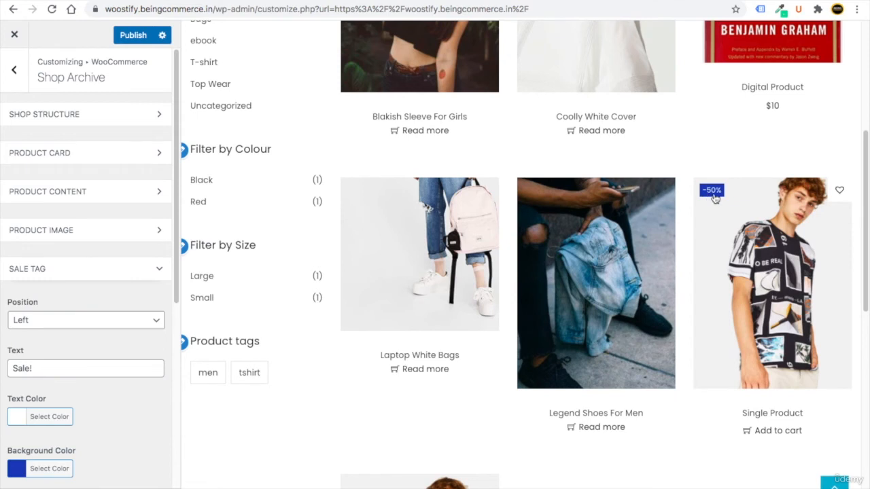
scroll(81, 305, down, 3)
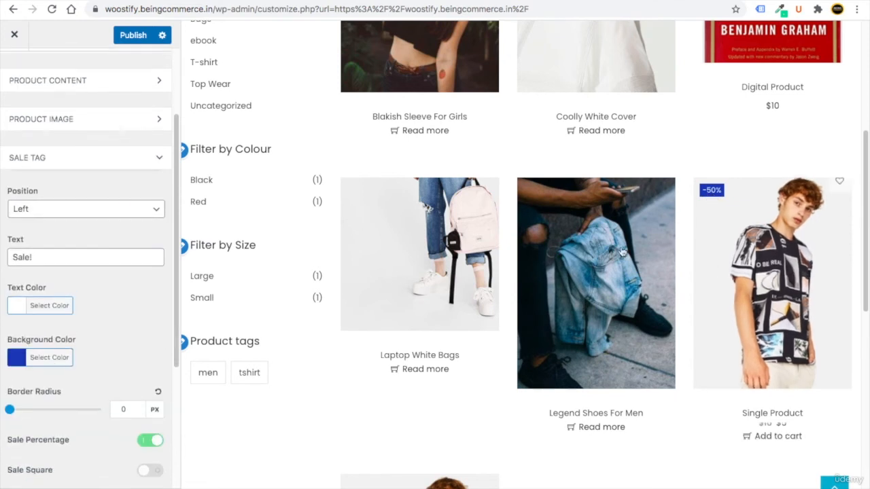
click(17, 358)
click(13, 382)
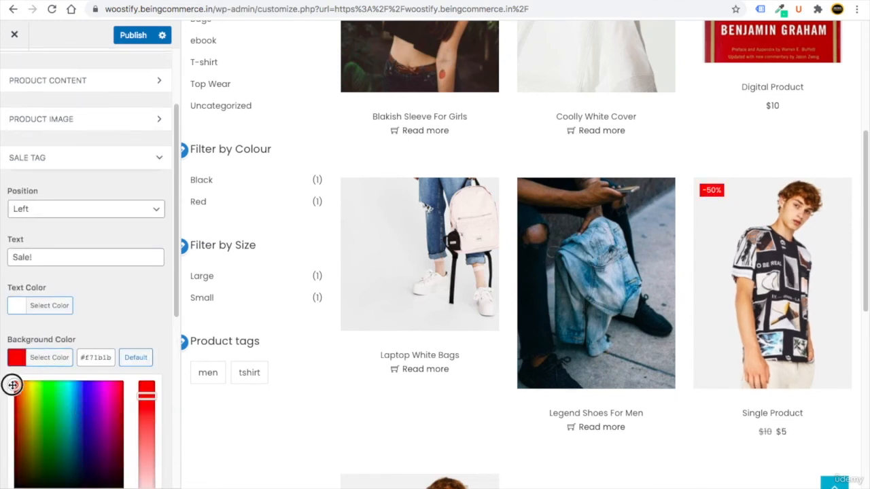
scroll(50, 311, down, 2)
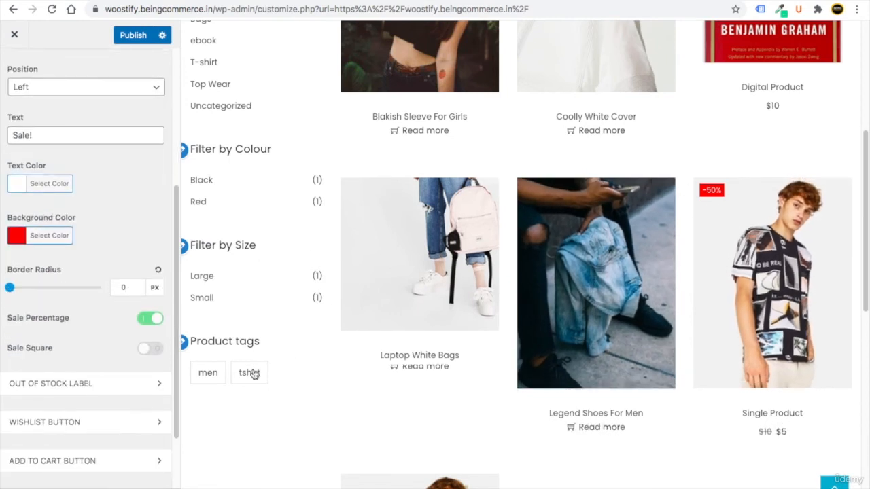
click(145, 351)
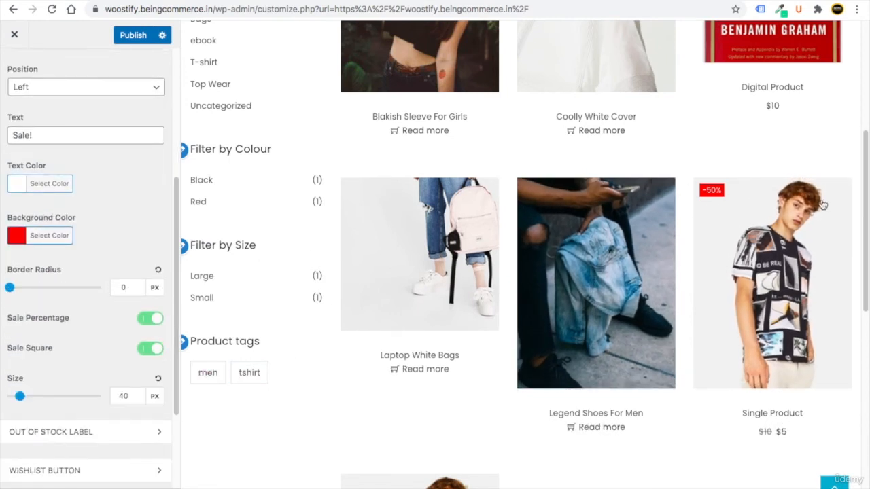
click(145, 350)
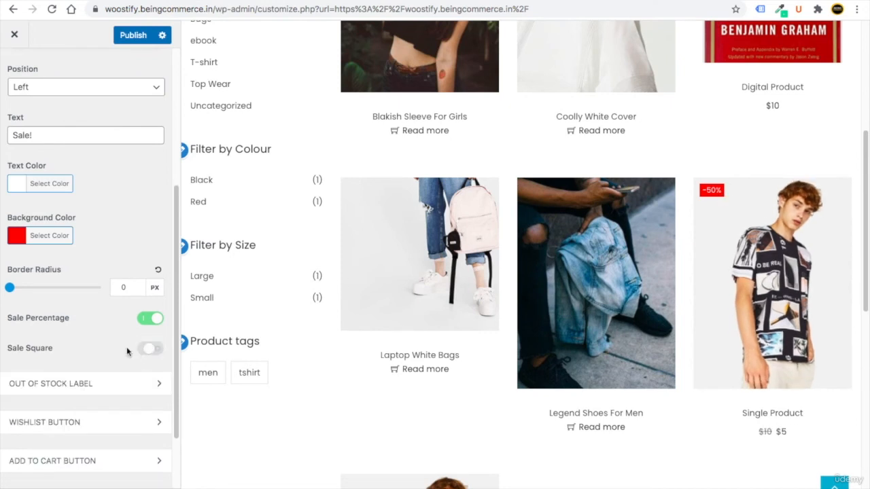
- Examine the Out Of Stock Label options for display, text, colors and border radius
scroll(97, 354, down, 2)
click(75, 303)
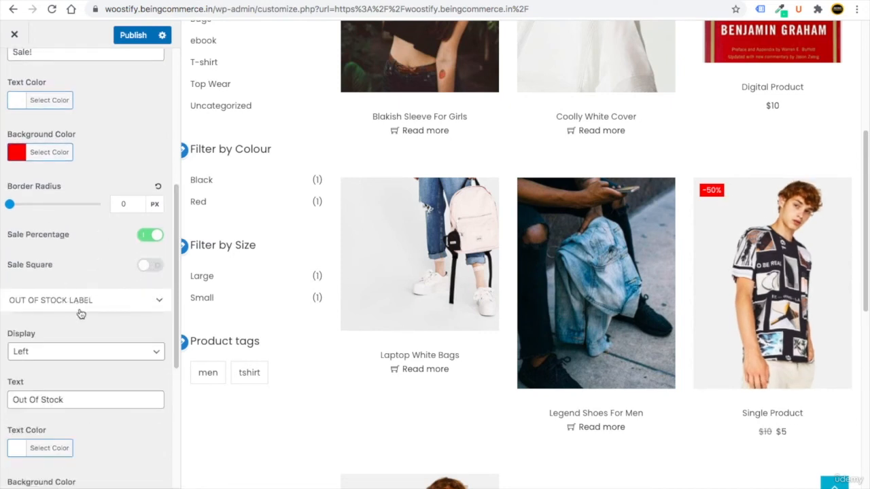
scroll(85, 320, down, 1)
scroll(86, 320, down, 1)
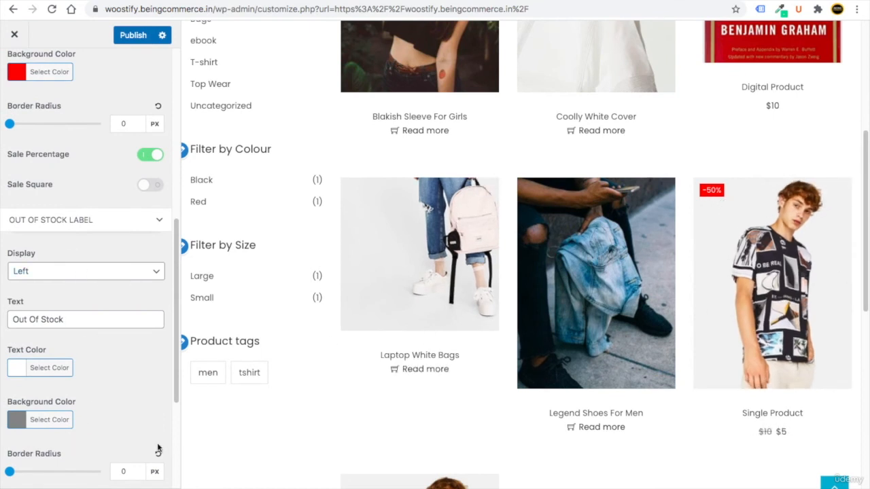
- Compare the wishlist button positions in the preview and place the button at the lower-right corner of the product image
scroll(158, 449, down, 3)
click(79, 344)
scroll(77, 341, down, 1)
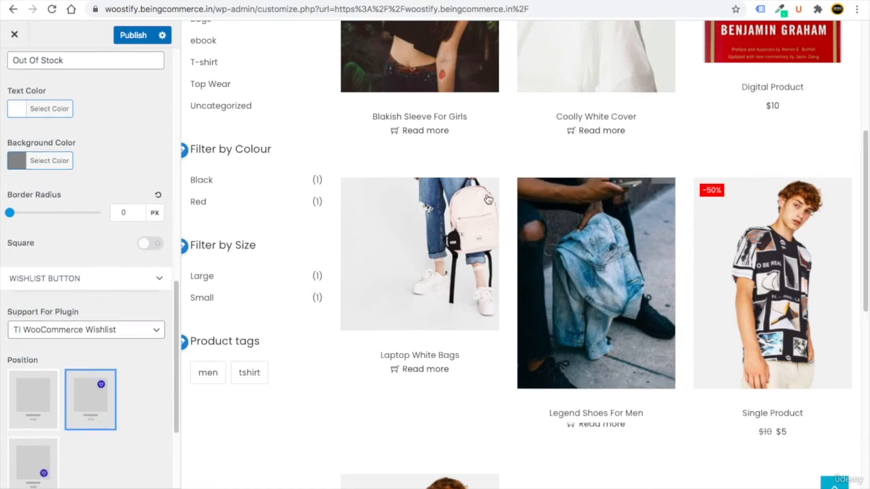
mouse_move(487, 197)
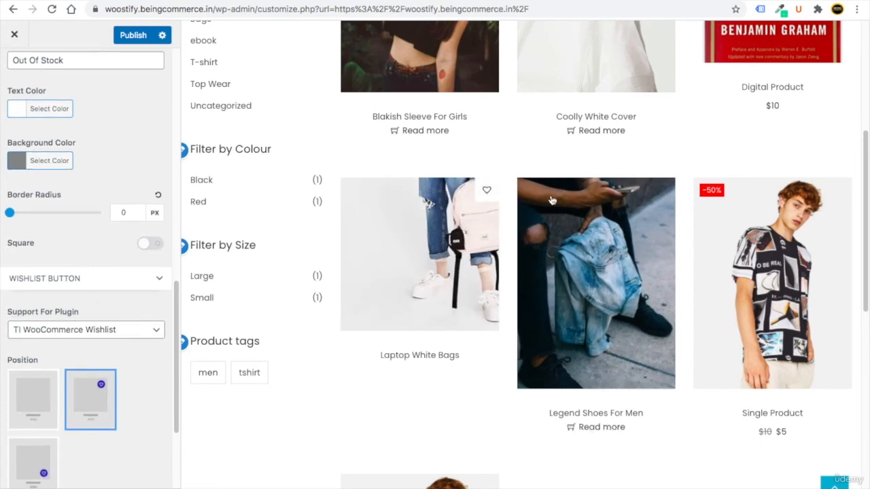
scroll(67, 379, down, 3)
click(39, 353)
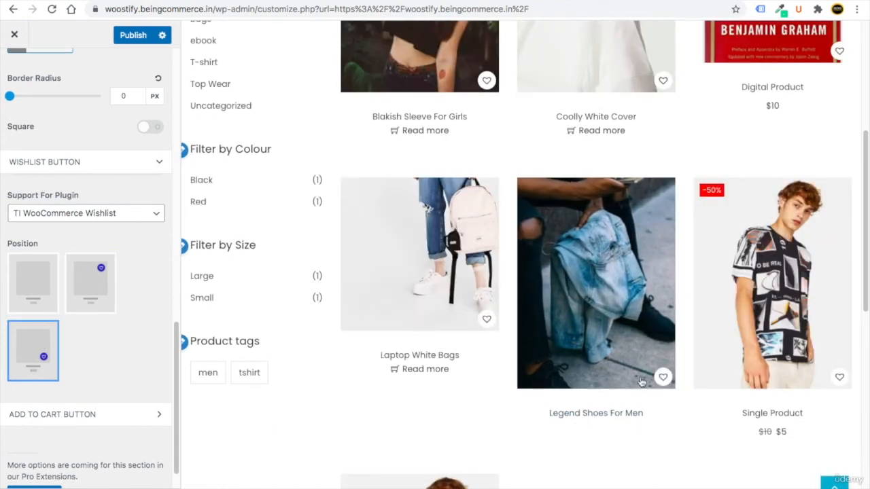
click(33, 285)
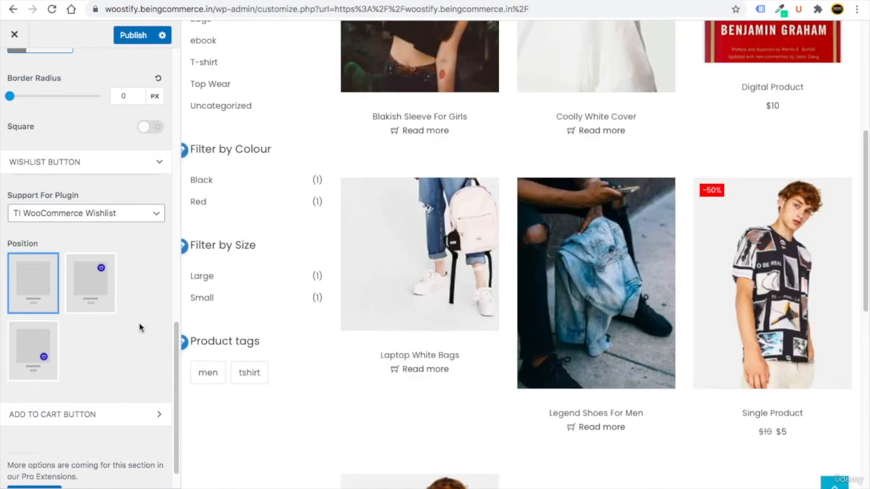
click(87, 283)
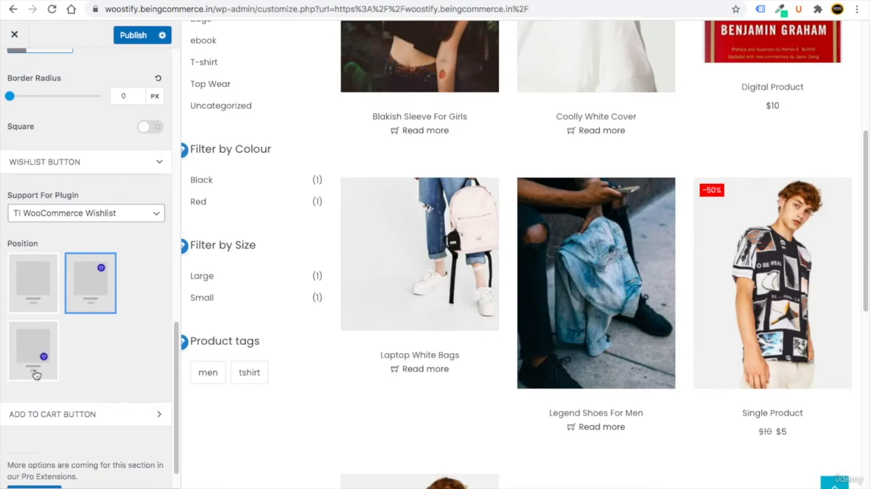
click(38, 370)
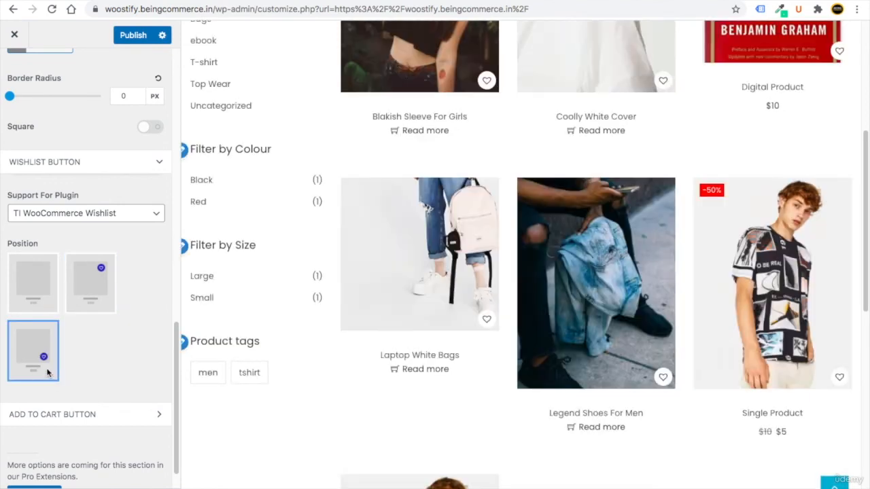
- Try the filled add to cart button below the price and the icon on the image, returning to the plain text link position
scroll(47, 372, down, 1)
click(80, 383)
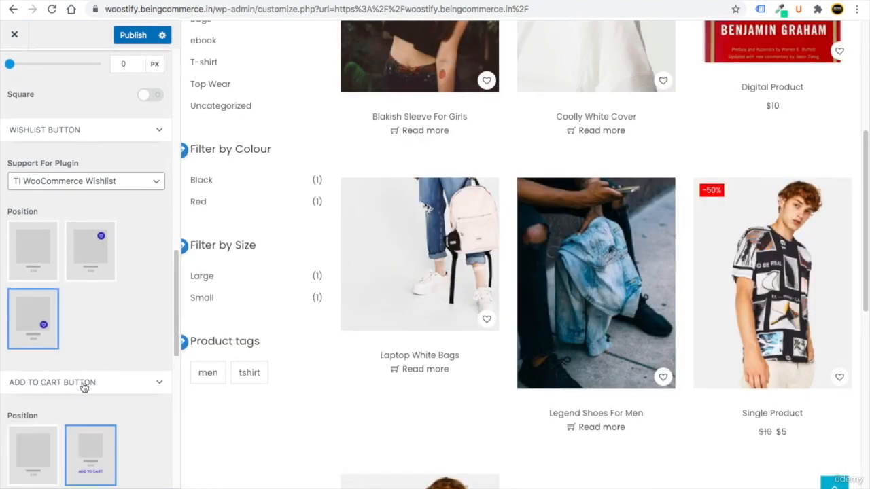
scroll(93, 390, up, 1)
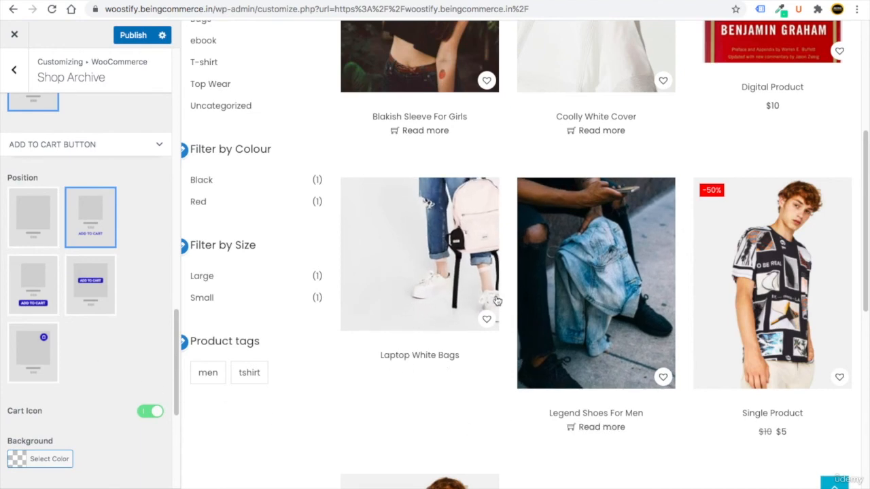
scroll(431, 134, up, 4)
scroll(49, 307, down, 1)
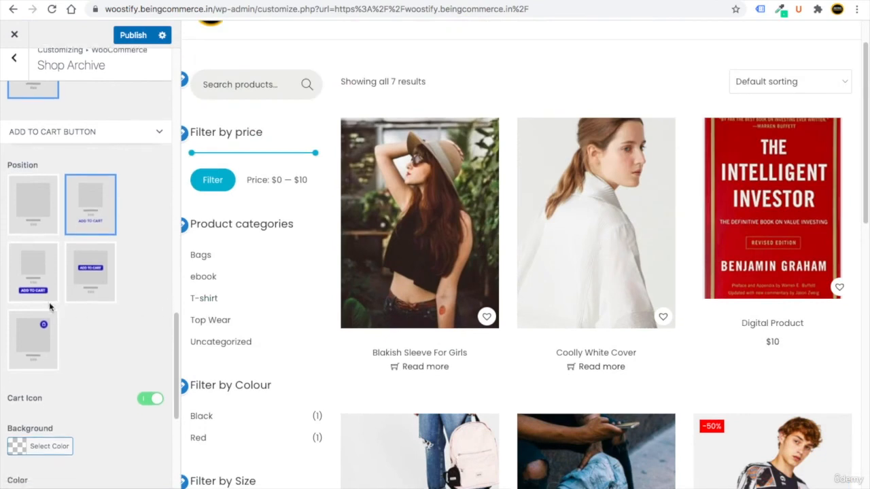
scroll(49, 307, down, 1)
click(34, 260)
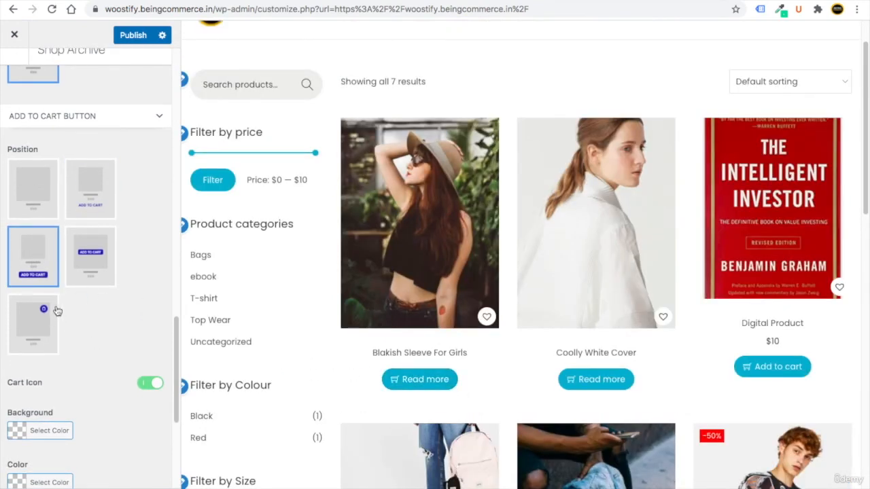
click(41, 309)
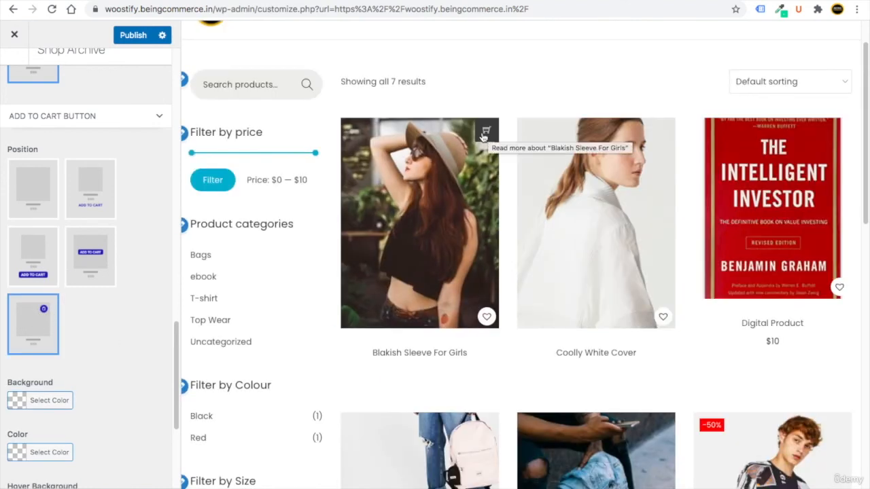
scroll(37, 380, down, 3)
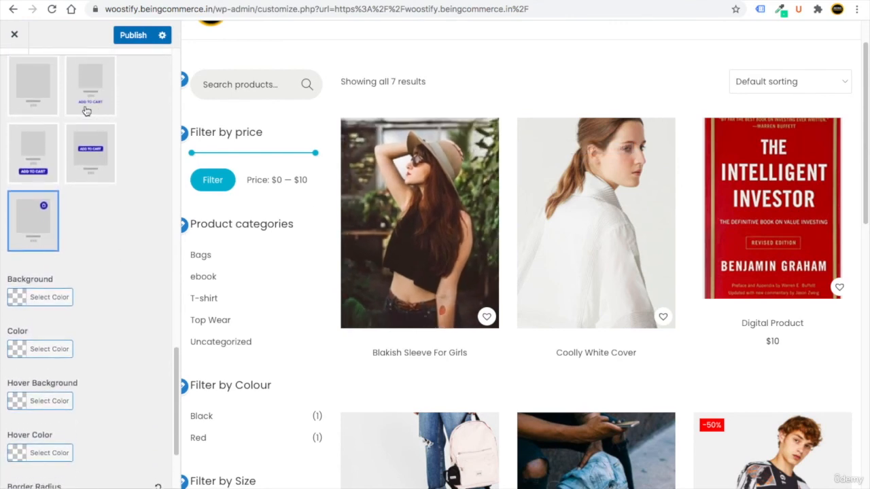
click(86, 110)
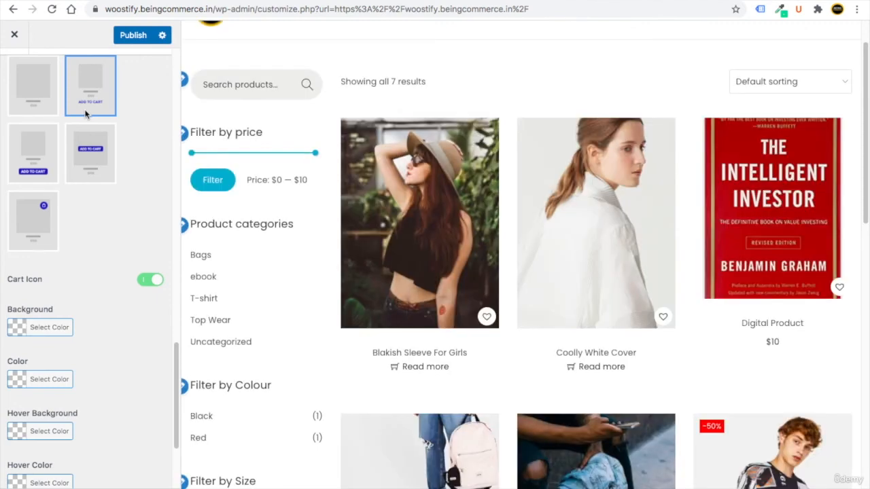
- Publish the Shop Archive changes and open the WooCommerce Product Single settings
scroll(97, 204, up, 10)
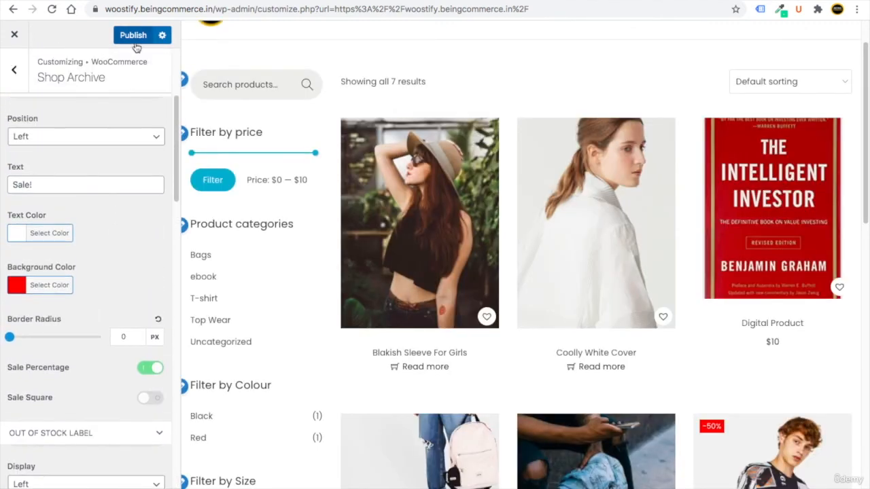
click(133, 35)
click(14, 69)
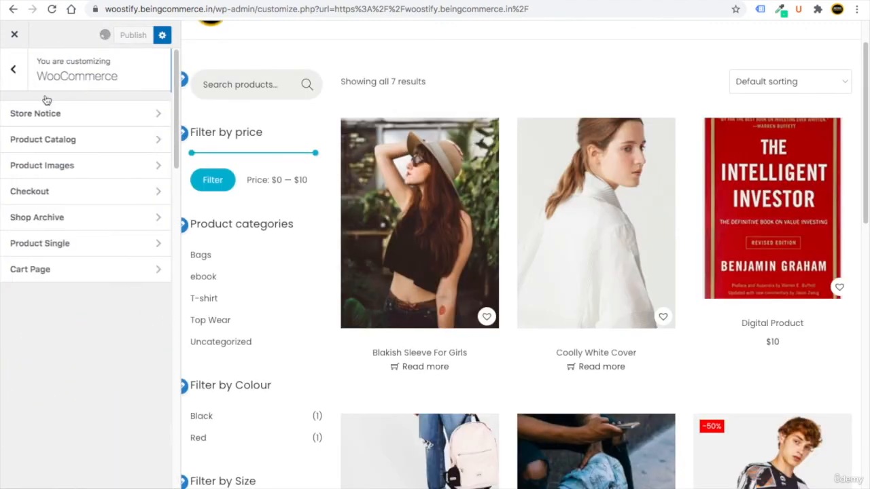
click(83, 245)
- Open the Variable (attribute) Product page in the preview and expand the General options of the Product Single settings
scroll(486, 316, down, 10)
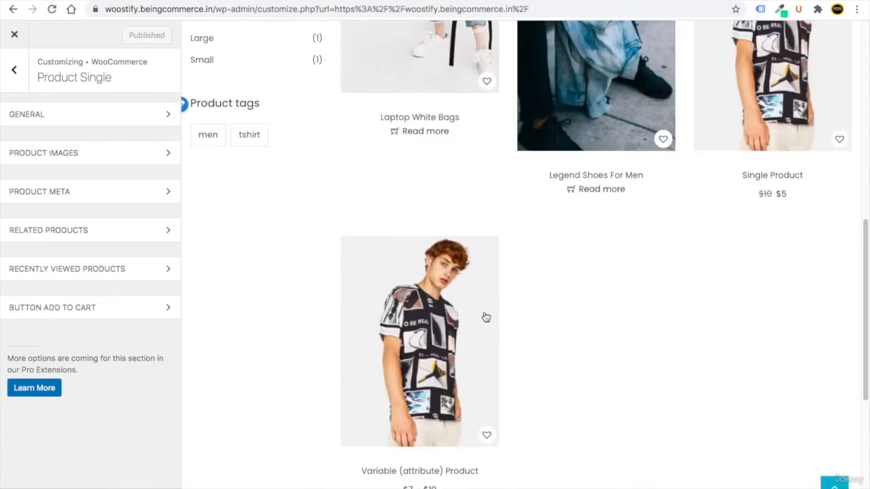
click(393, 338)
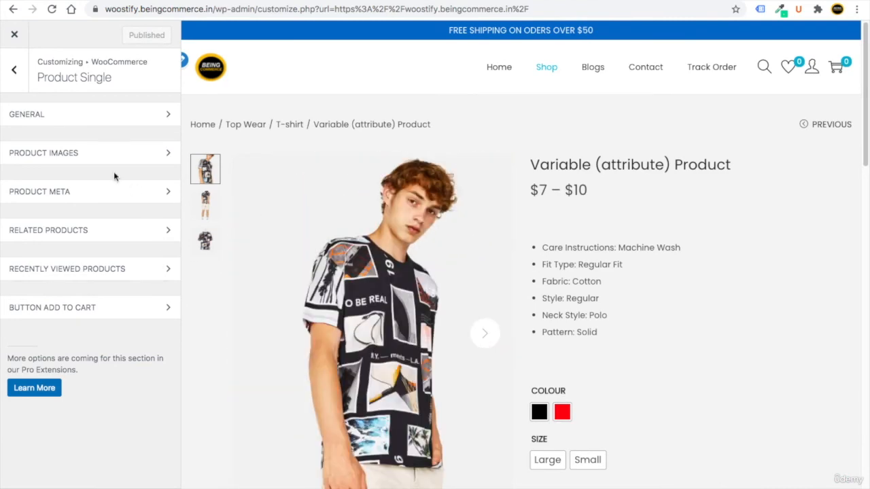
click(37, 116)
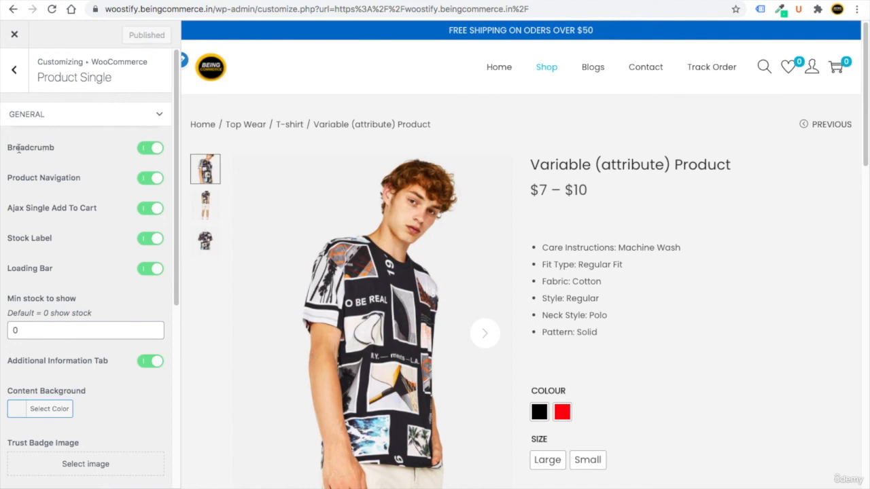
- Locate the breadcrumb and product navigation in the preview, try hiding the breadcrumb and turn it back on
drag(431, 124, 326, 125)
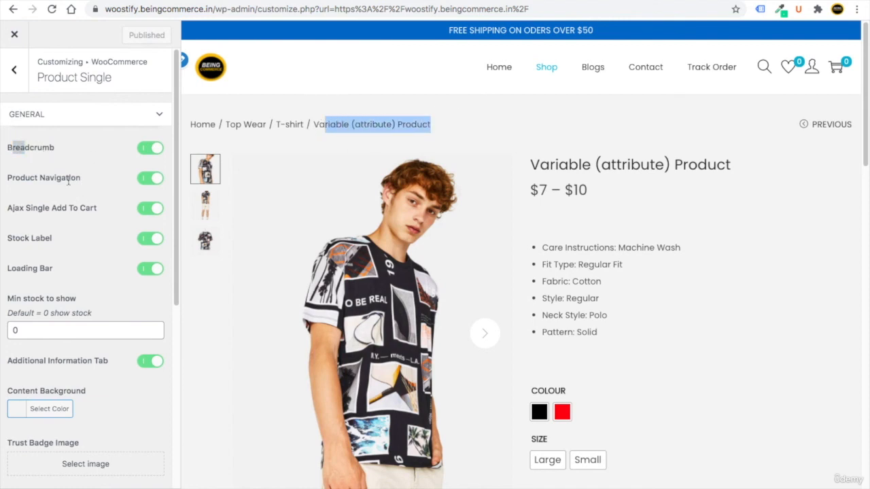
mouse_move(833, 121)
scroll(635, 311, down, 3)
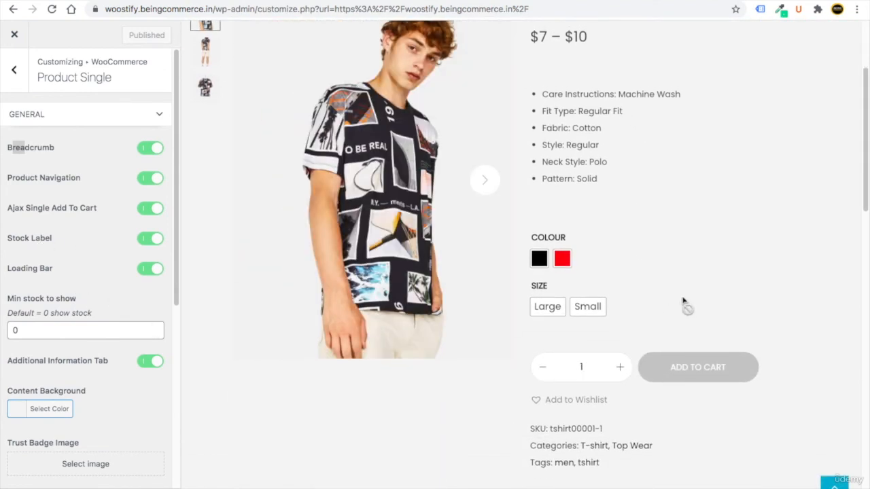
scroll(683, 301, up, 3)
click(89, 165)
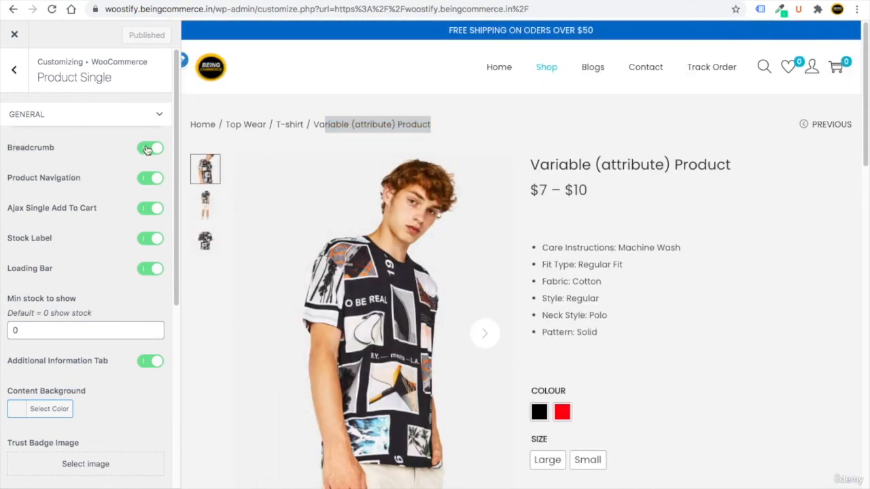
click(147, 149)
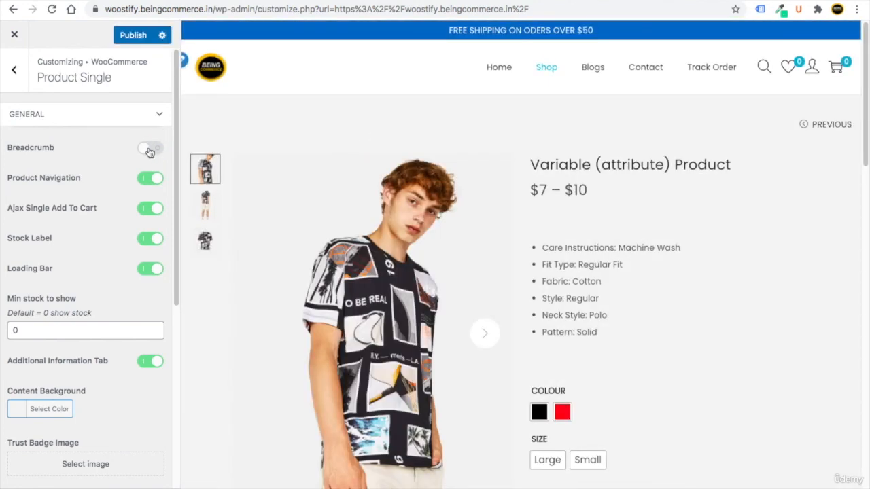
click(149, 148)
- Set the single product page's content background color to white, #ffffff
scroll(28, 295, down, 5)
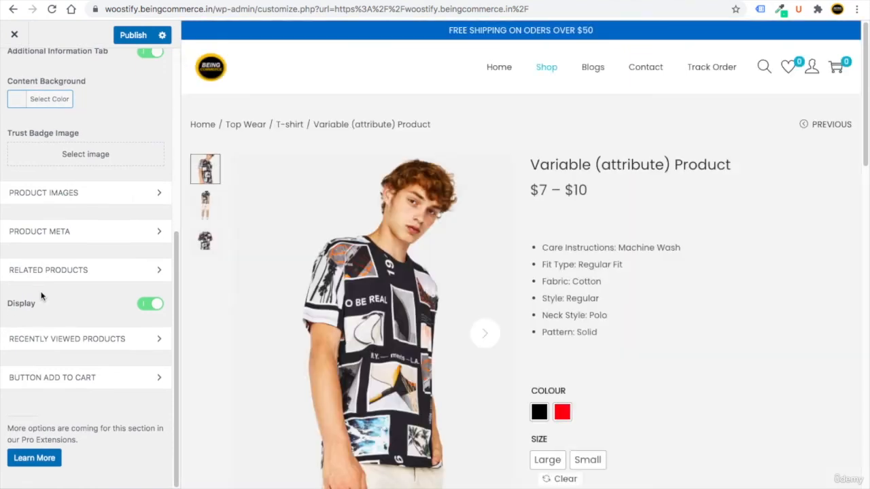
scroll(68, 340, up, 3)
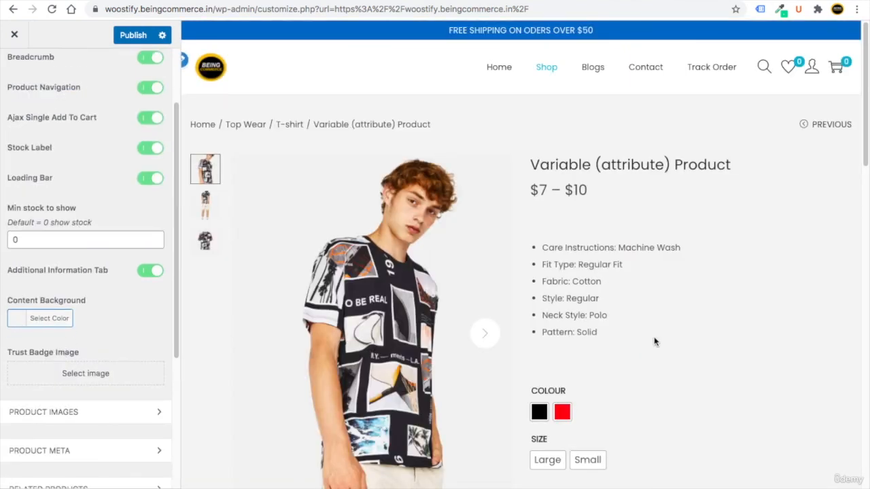
click(17, 318)
click(14, 342)
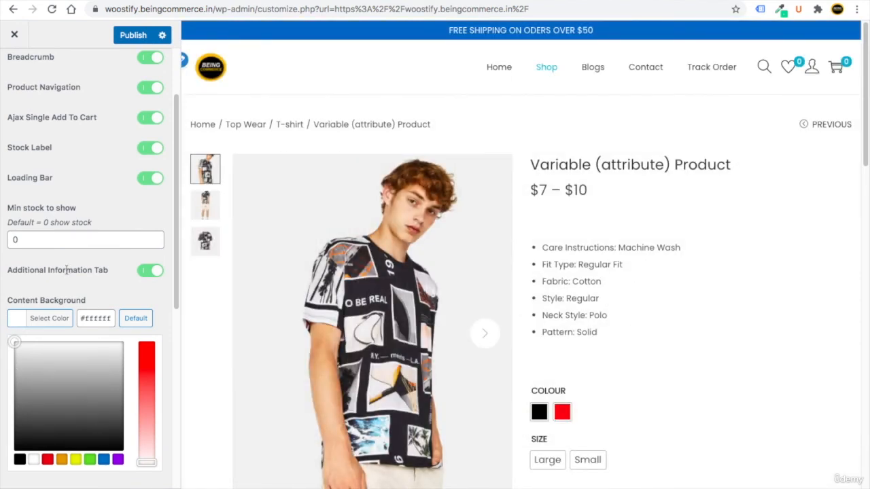
click(102, 281)
- Upload Safecheckout.png as the trust badge image and check it below the product details in the preview
scroll(119, 282, down, 3)
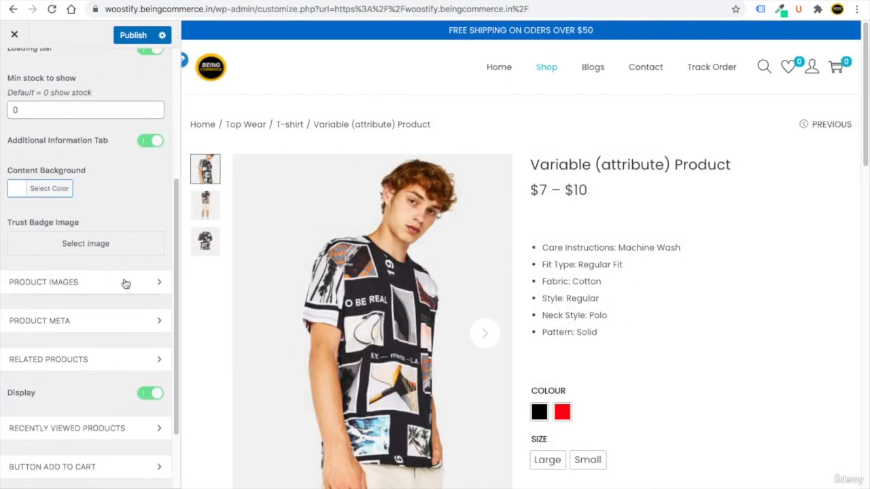
scroll(368, 306, down, 1)
scroll(368, 306, down, 1)
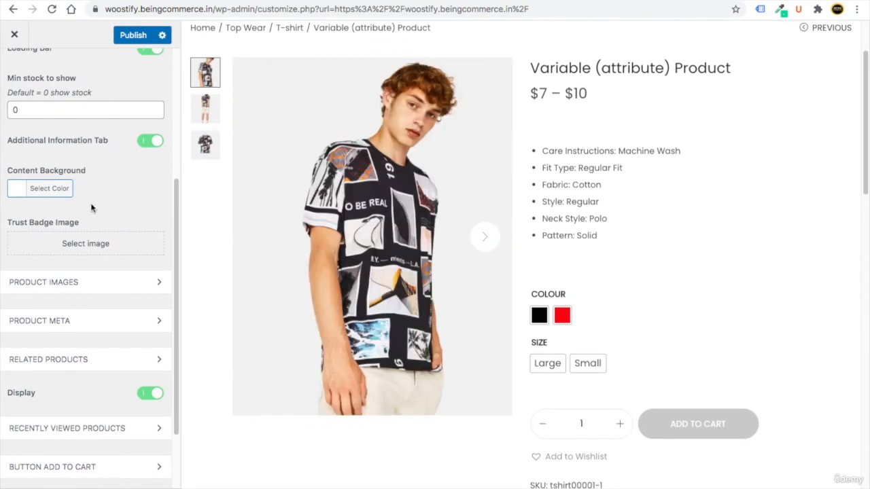
click(43, 244)
click(65, 87)
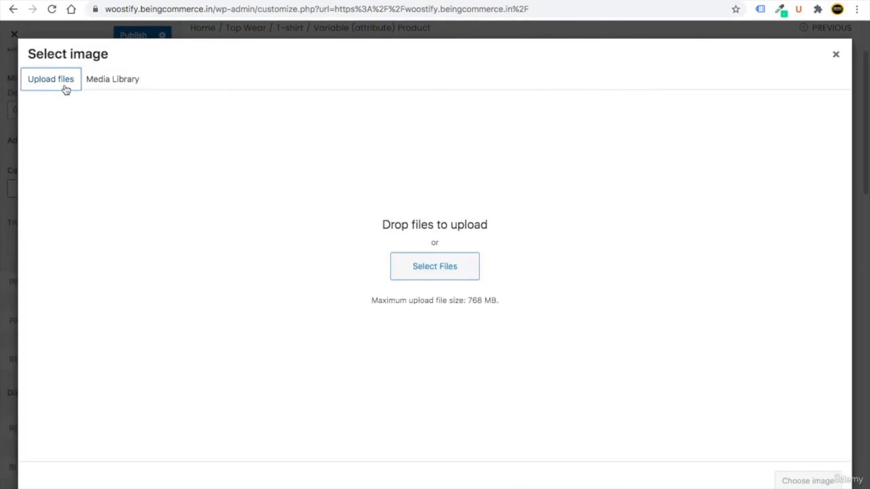
click(475, 271)
double_click(362, 132)
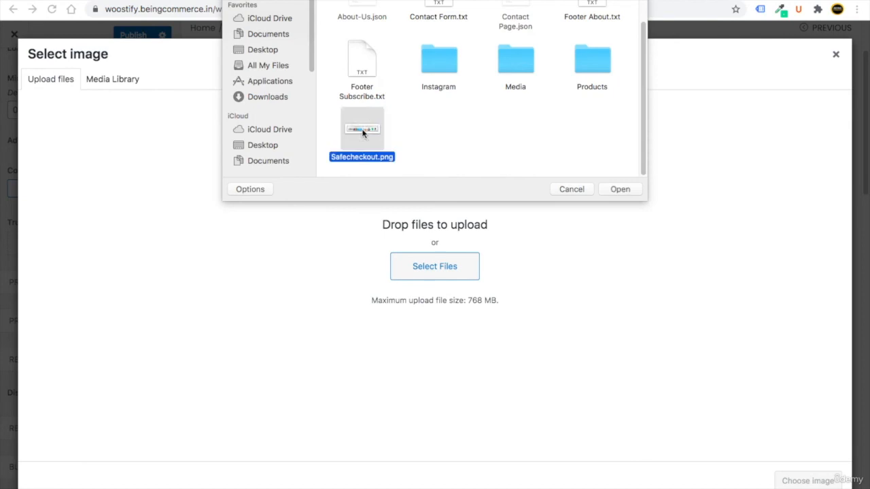
click(788, 481)
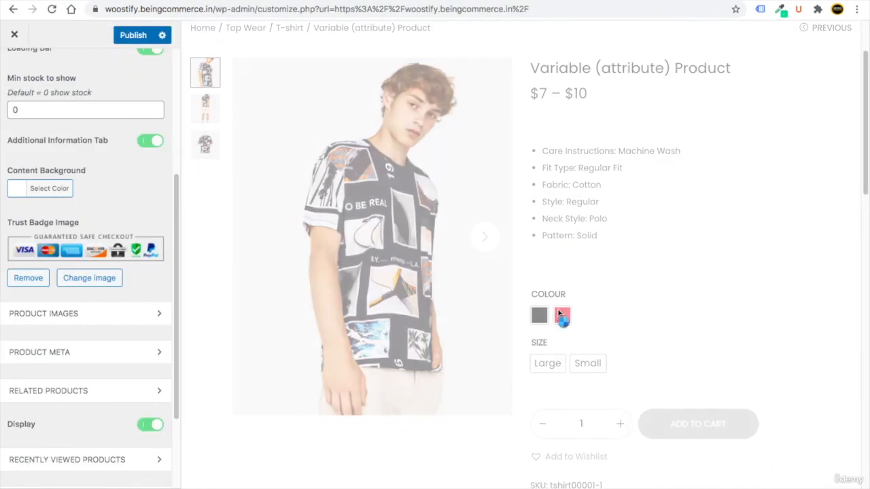
scroll(602, 333, down, 4)
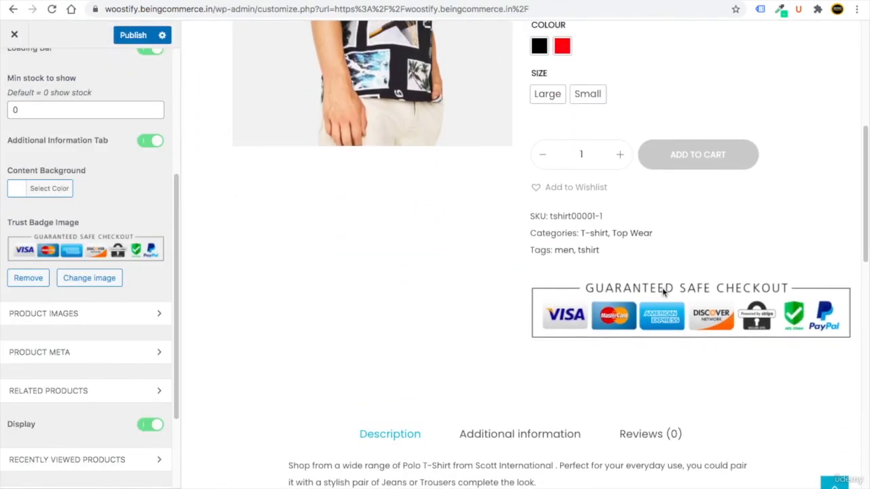
- Try the gallery layouts with thumbnails below the image and with a two-column grid, returning to the vertical thumbnails beside the image
click(51, 320)
scroll(68, 340, down, 2)
scroll(97, 311, up, 1)
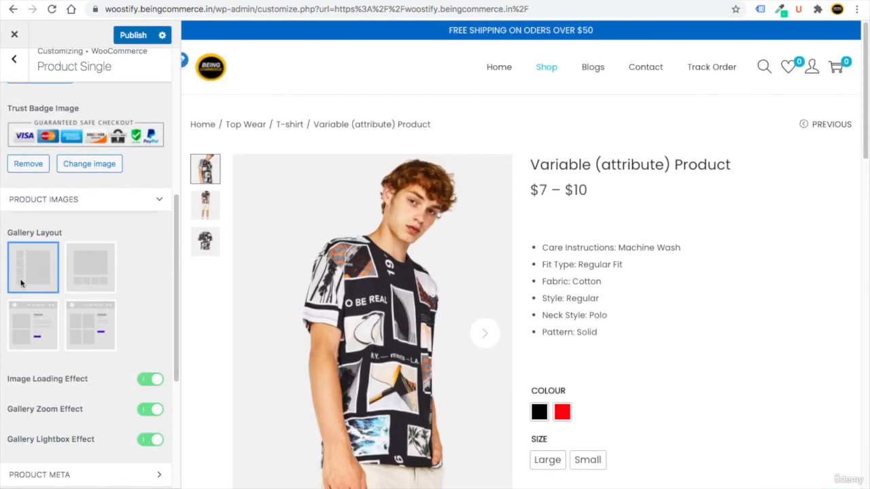
click(96, 279)
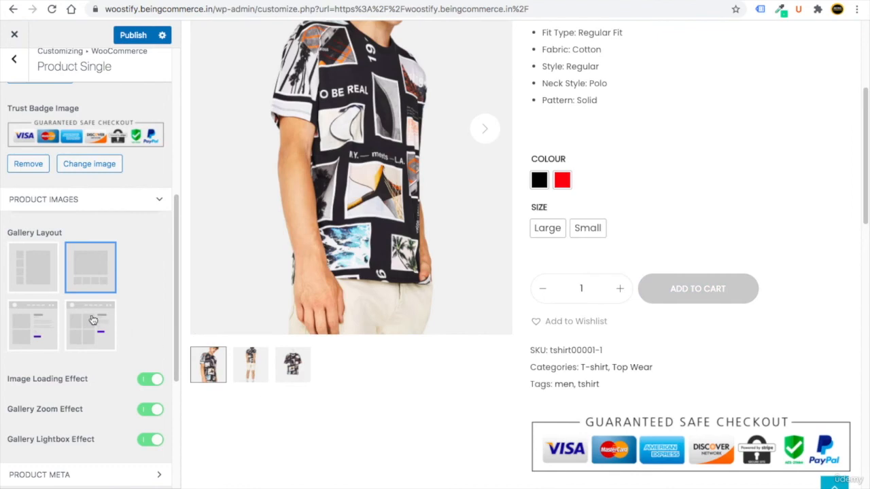
click(93, 320)
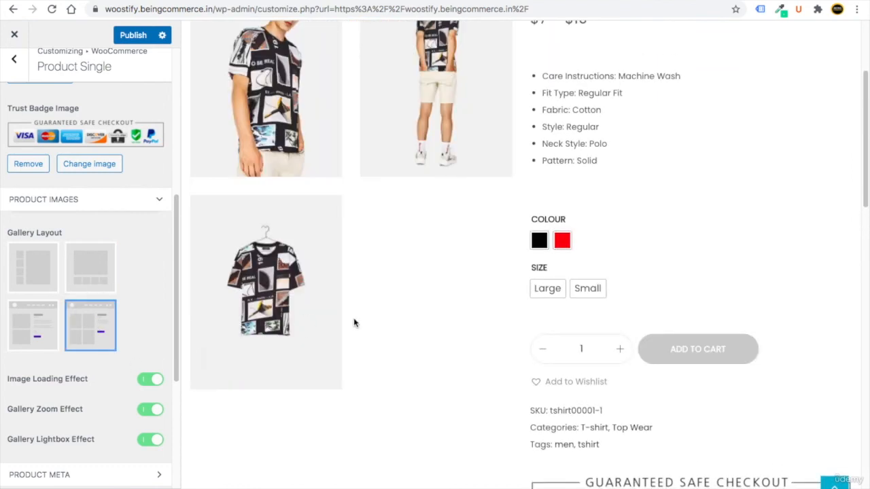
scroll(354, 323, up, 3)
click(428, 285)
click(730, 239)
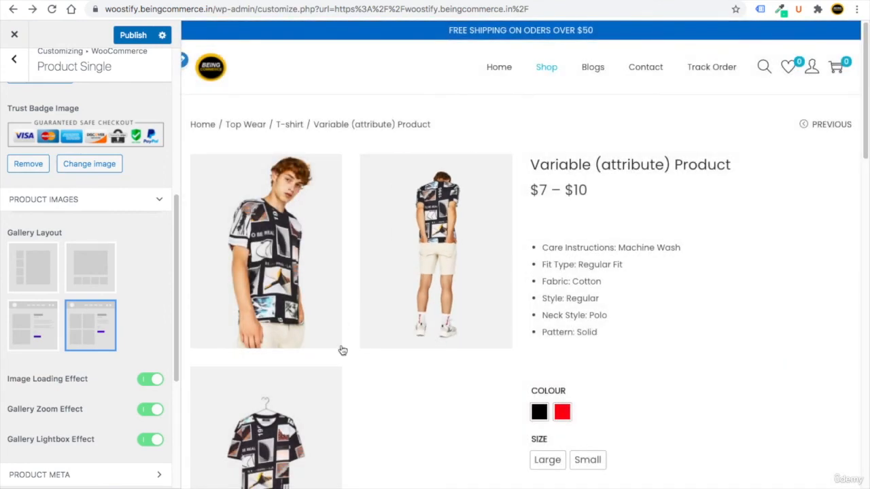
scroll(342, 351, down, 2)
scroll(349, 369, up, 2)
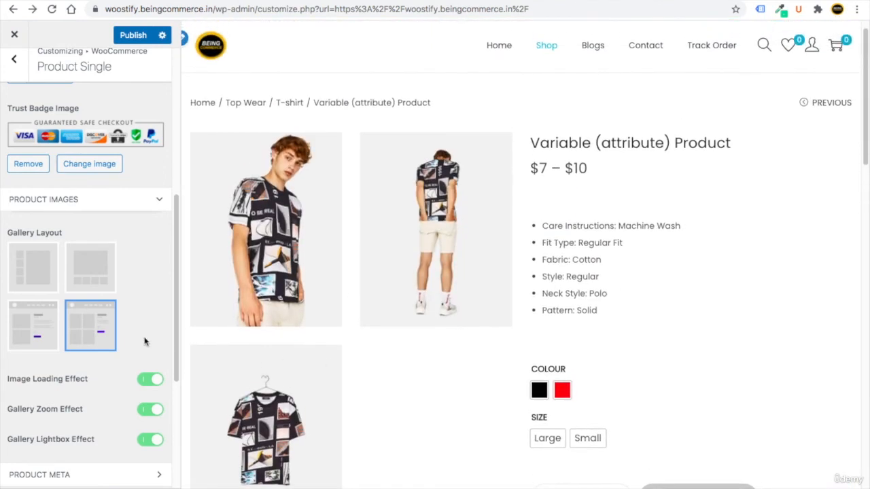
click(47, 284)
- Look over the remaining Product Single sections and the Cart Page layout options, returning to the main customizer list
scroll(99, 262, down, 3)
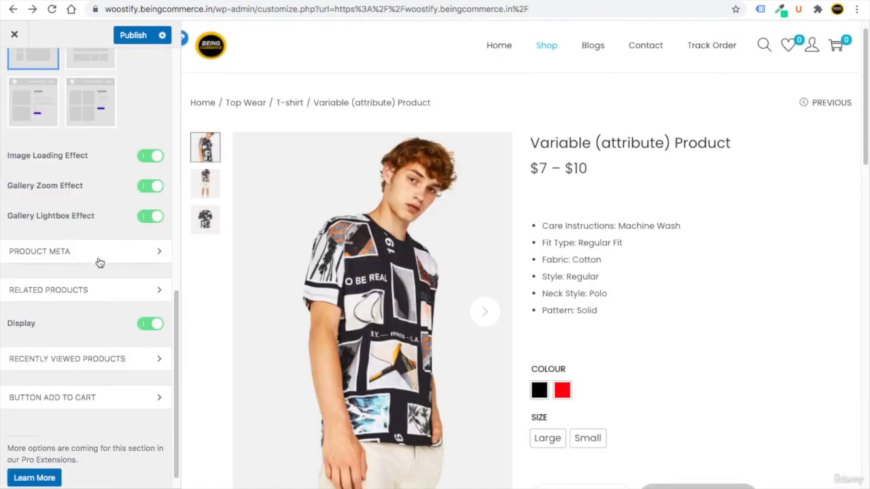
scroll(95, 340, down, 1)
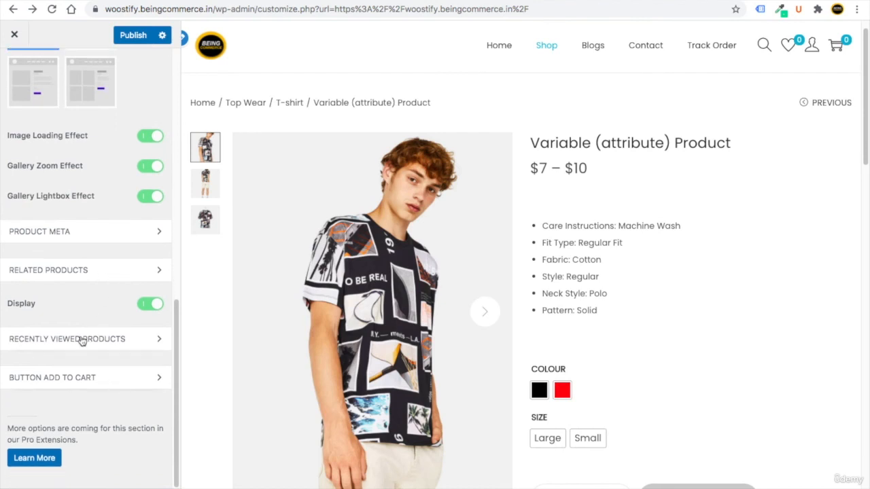
scroll(82, 340, up, 7)
click(16, 74)
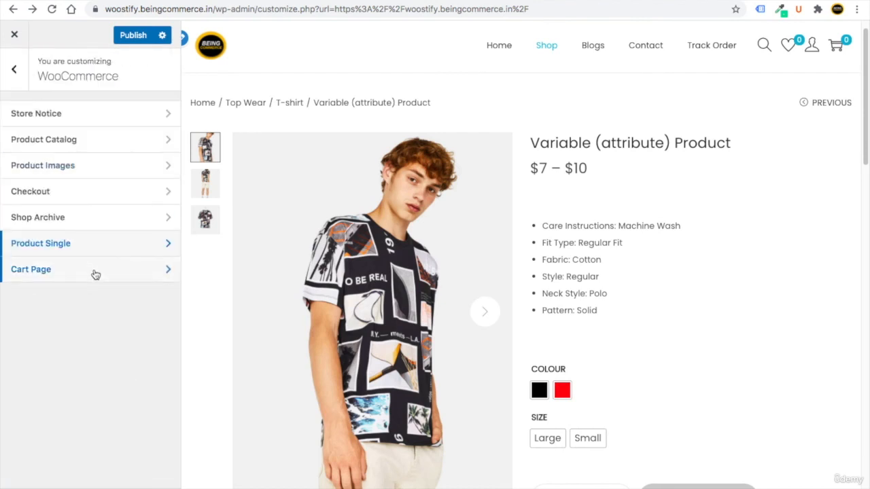
click(96, 272)
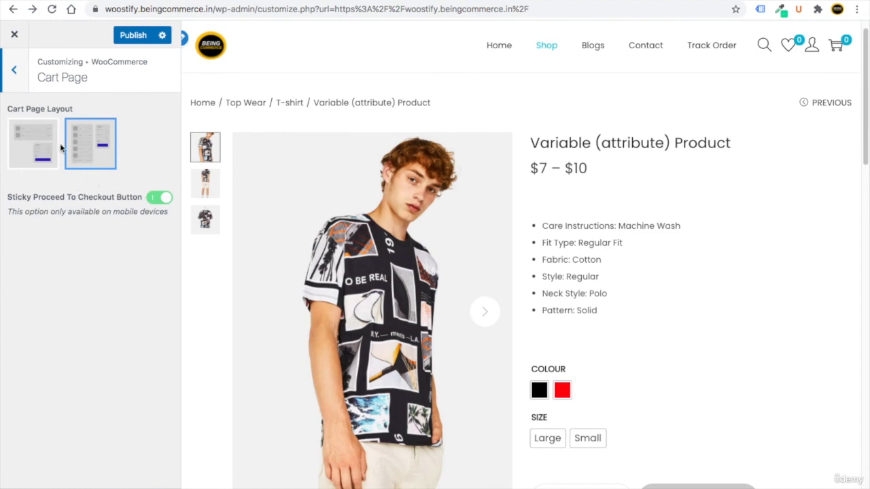
click(12, 74)
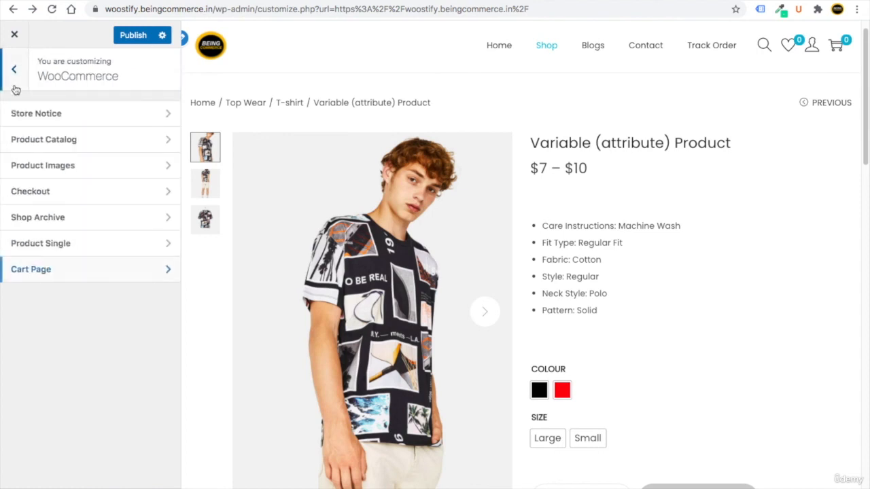
click(15, 73)
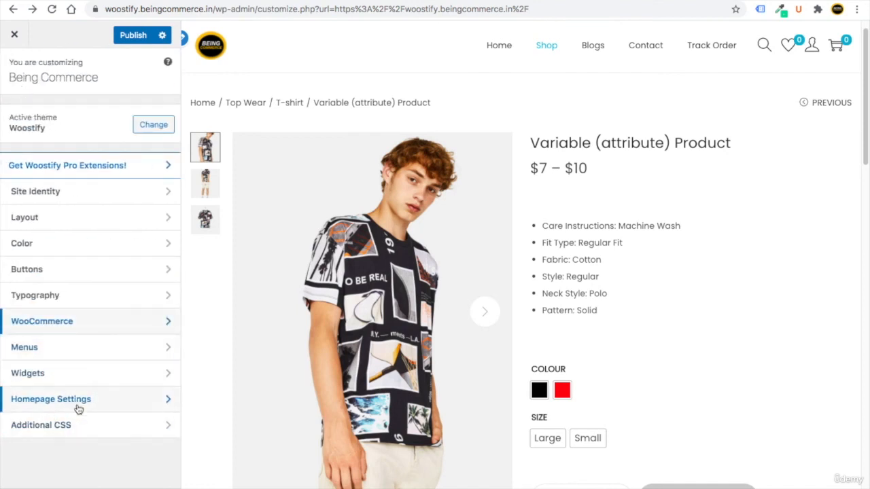
- Publish the customizations, leave the customizer and look over the site's homepage
click(134, 41)
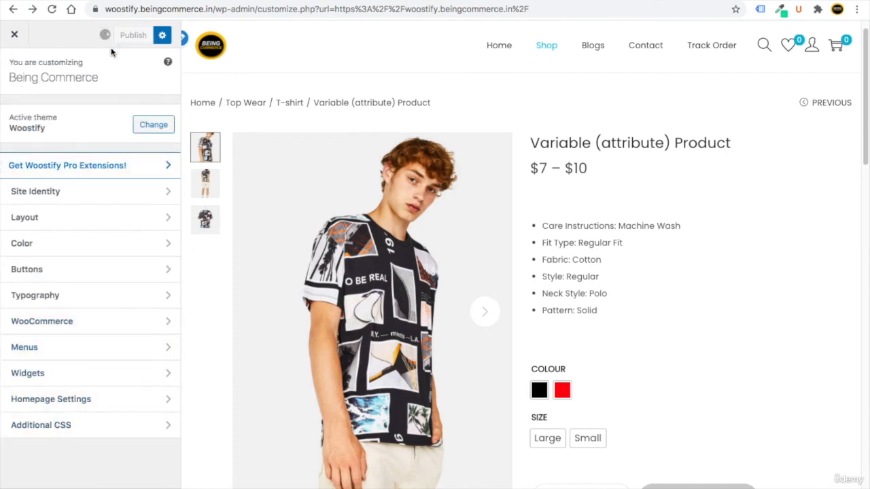
click(16, 37)
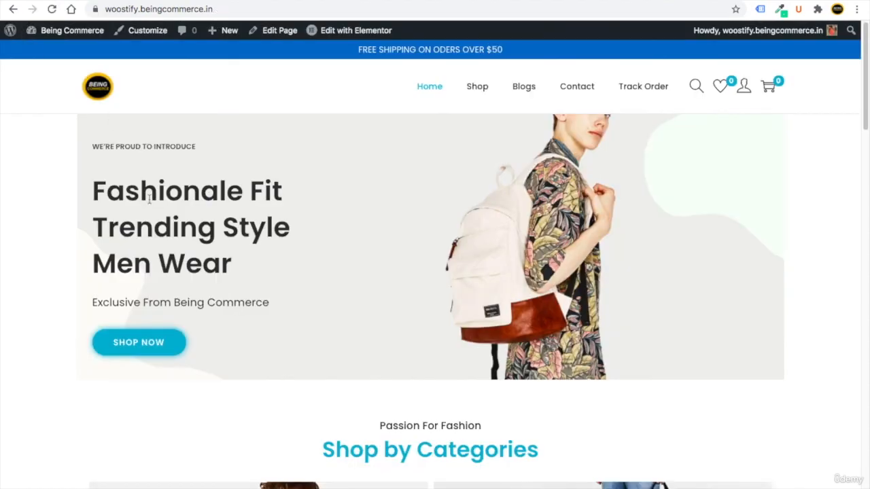
scroll(162, 293, down, 15)
scroll(162, 293, up, 15)
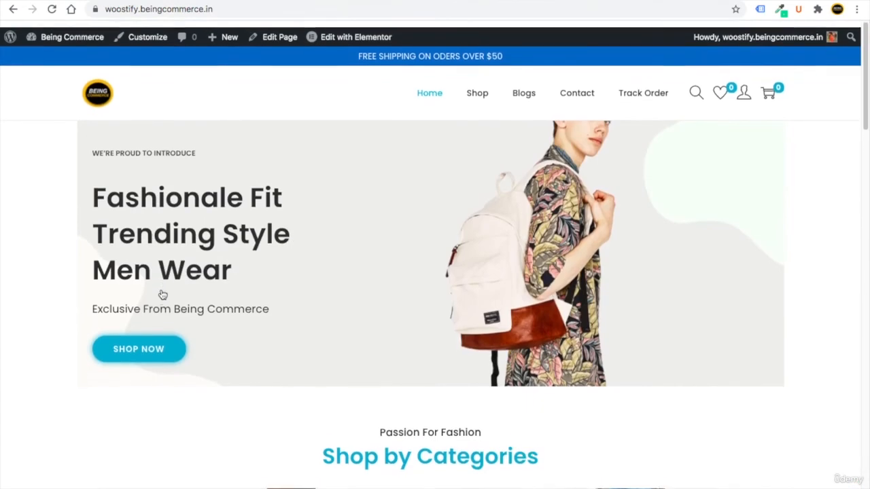